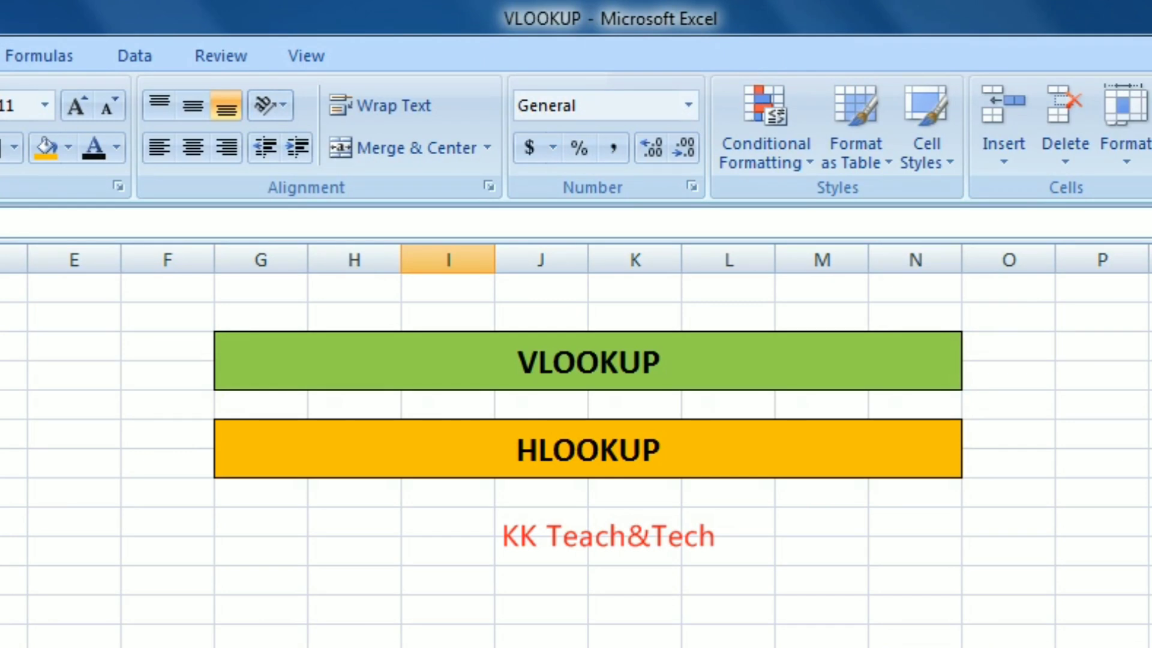
Show the nine-student marks table with roll numbers, subject scores, totals, ranks and grades.
left_click(729, 642)
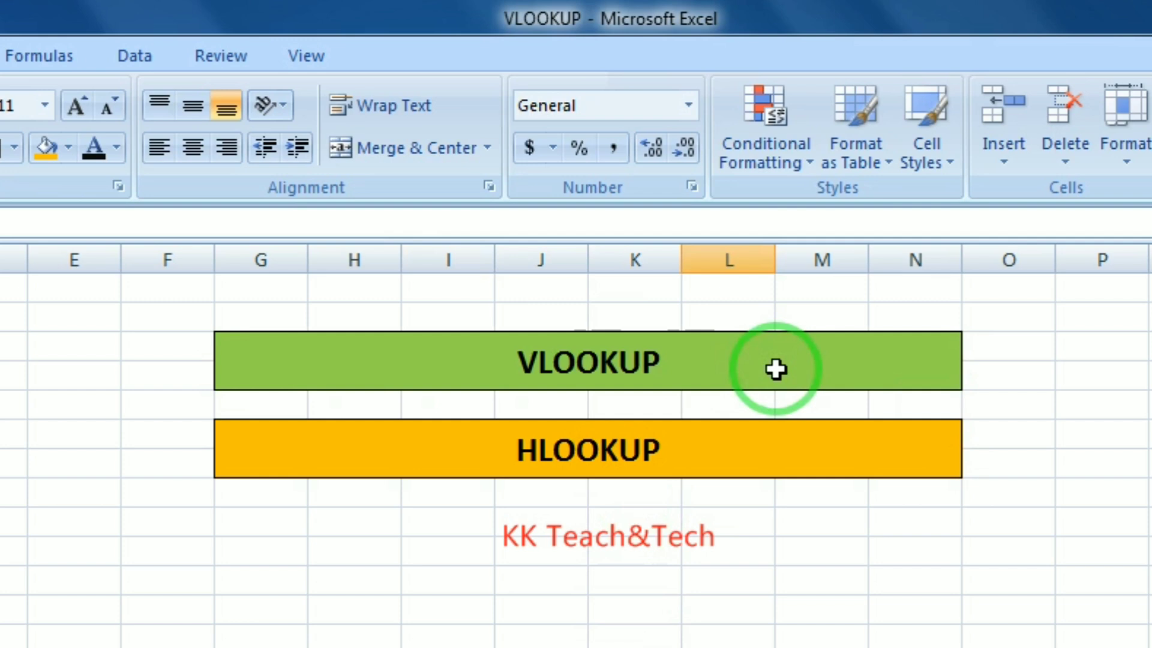
left_click(809, 445)
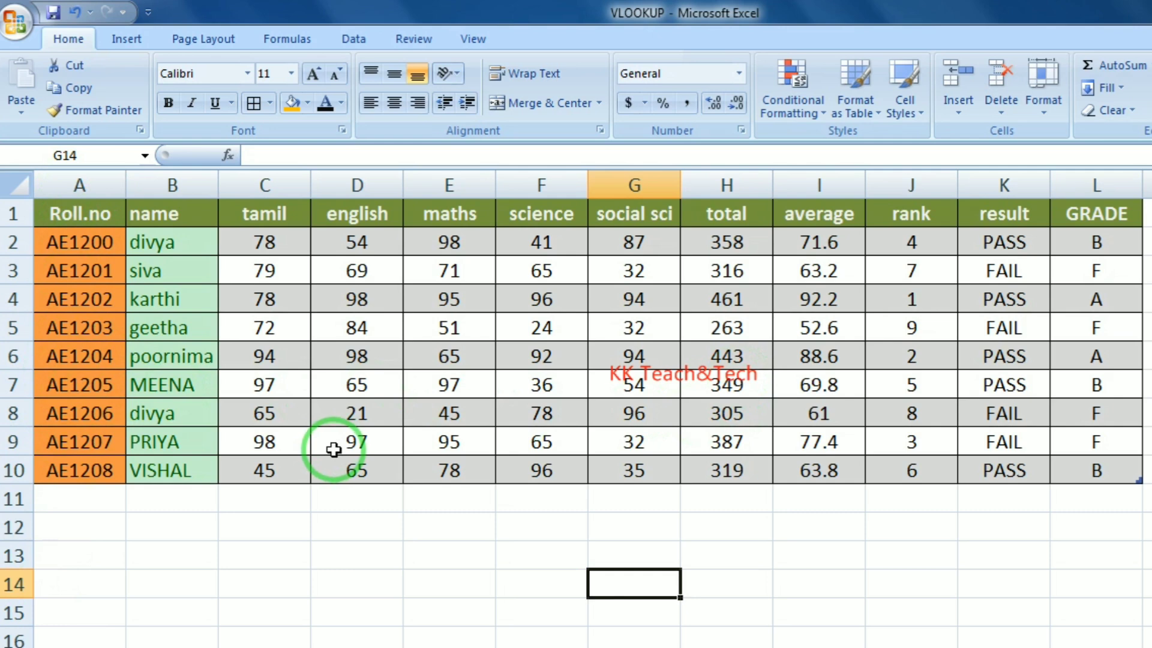
Enter AE1204 in F13, with the headings ROLL.NO in F12 and TOTAL in G12.
left_click(363, 612)
left_click(549, 549)
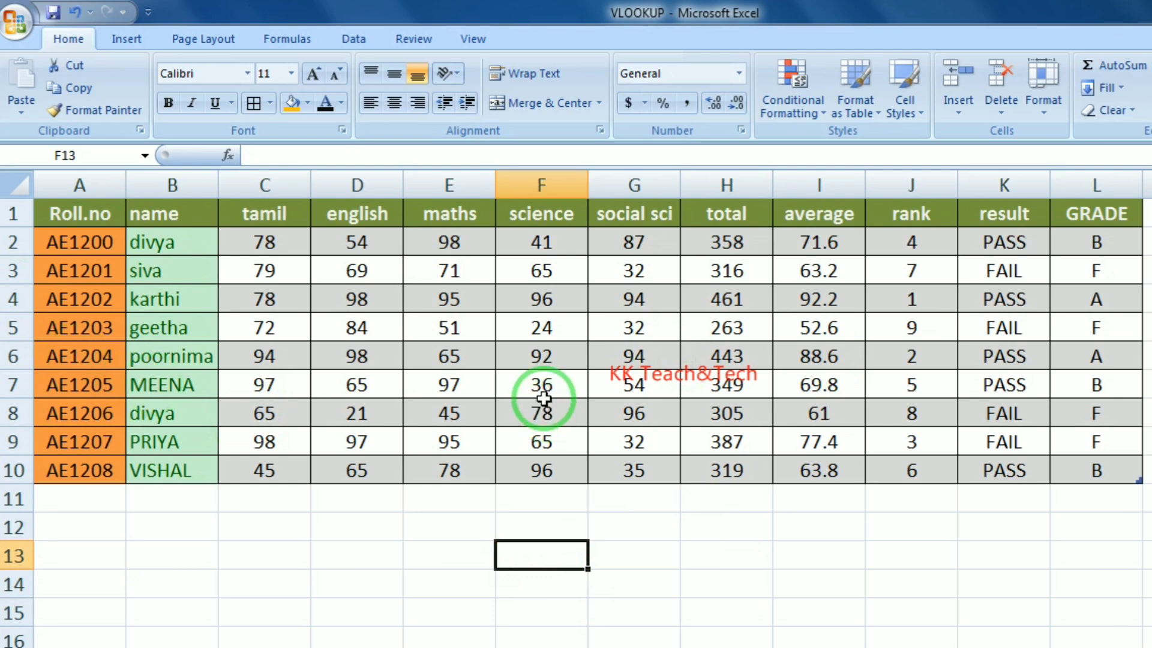
type("AE1204")
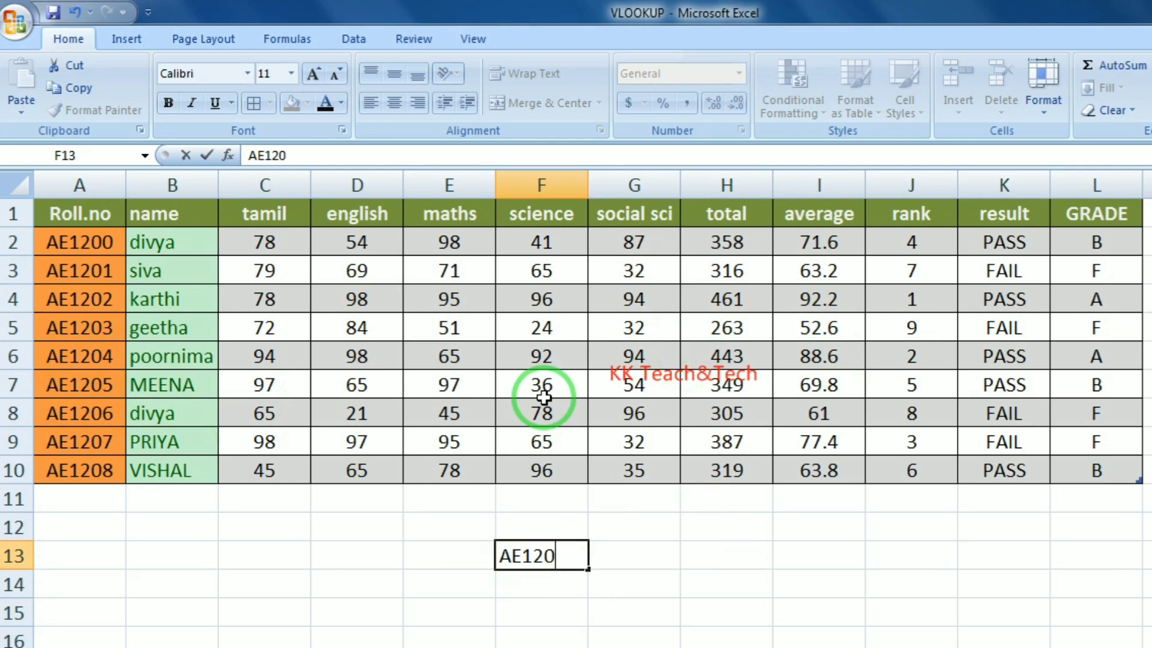
left_click(630, 557)
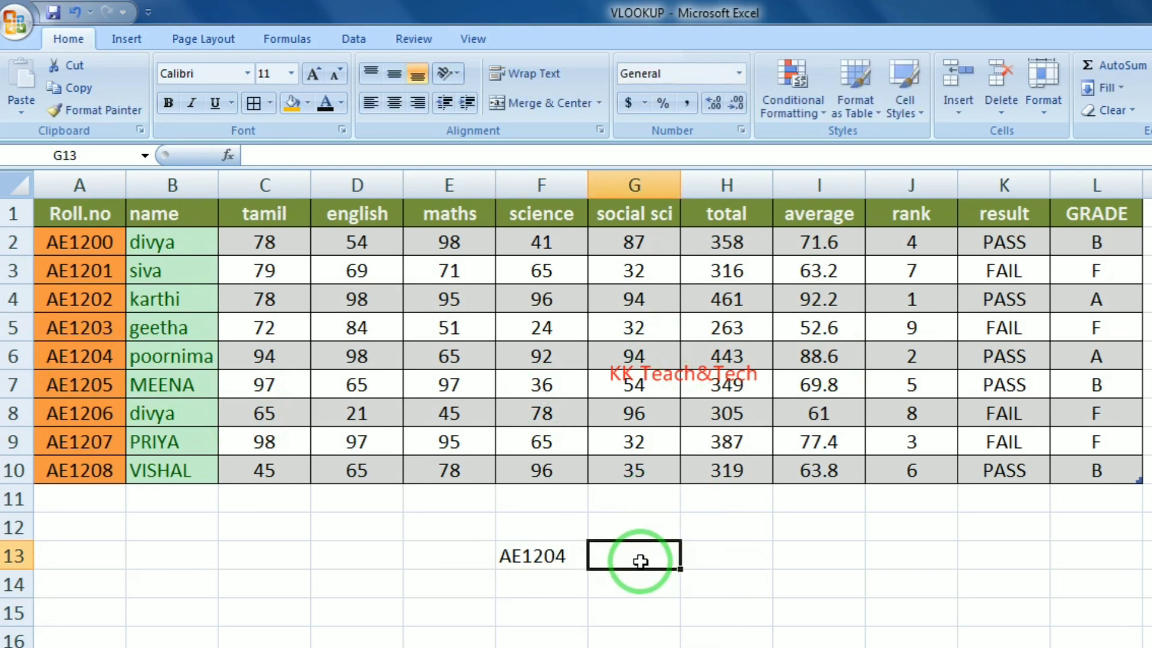
left_click(527, 526)
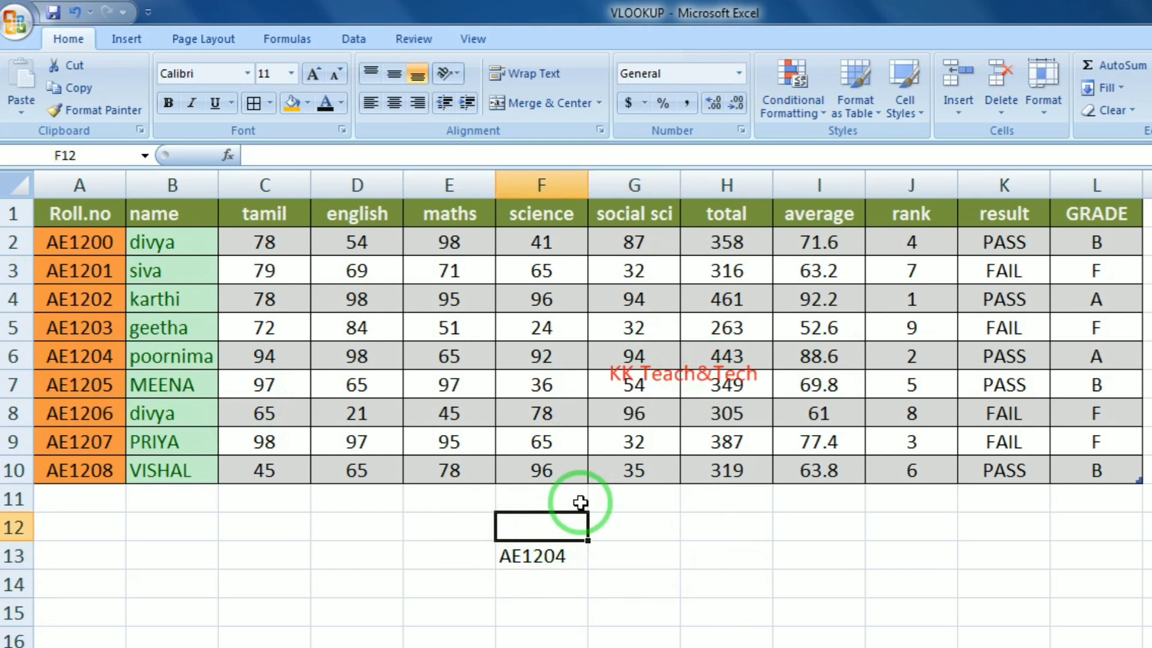
type("ROLL.NO")
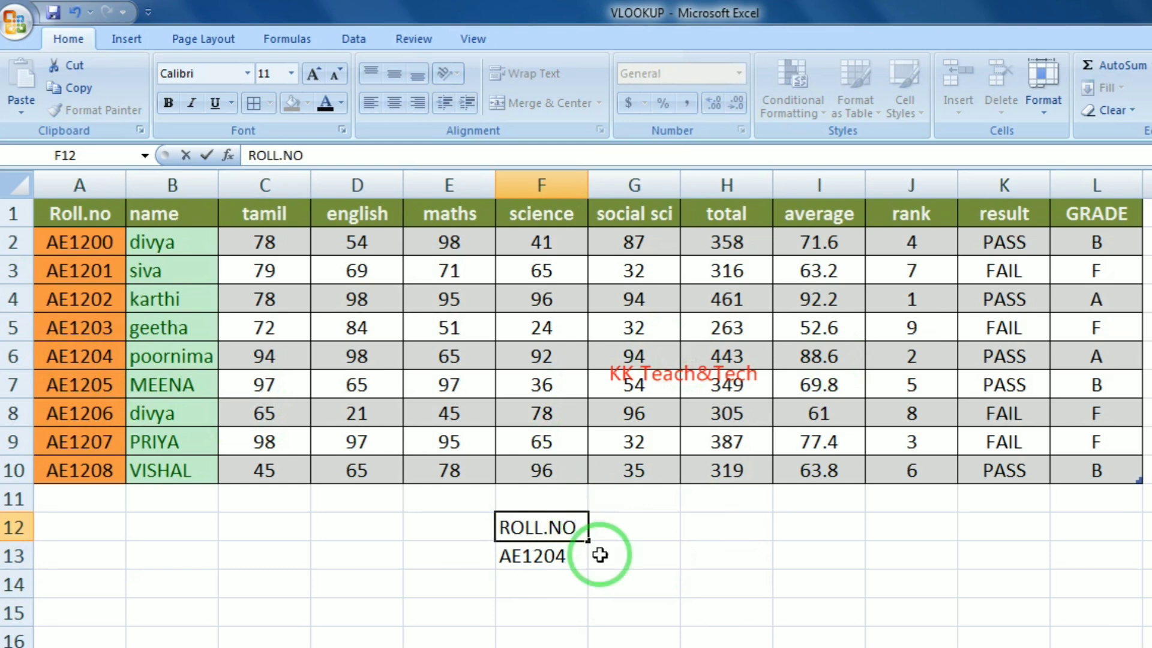
left_click(635, 528)
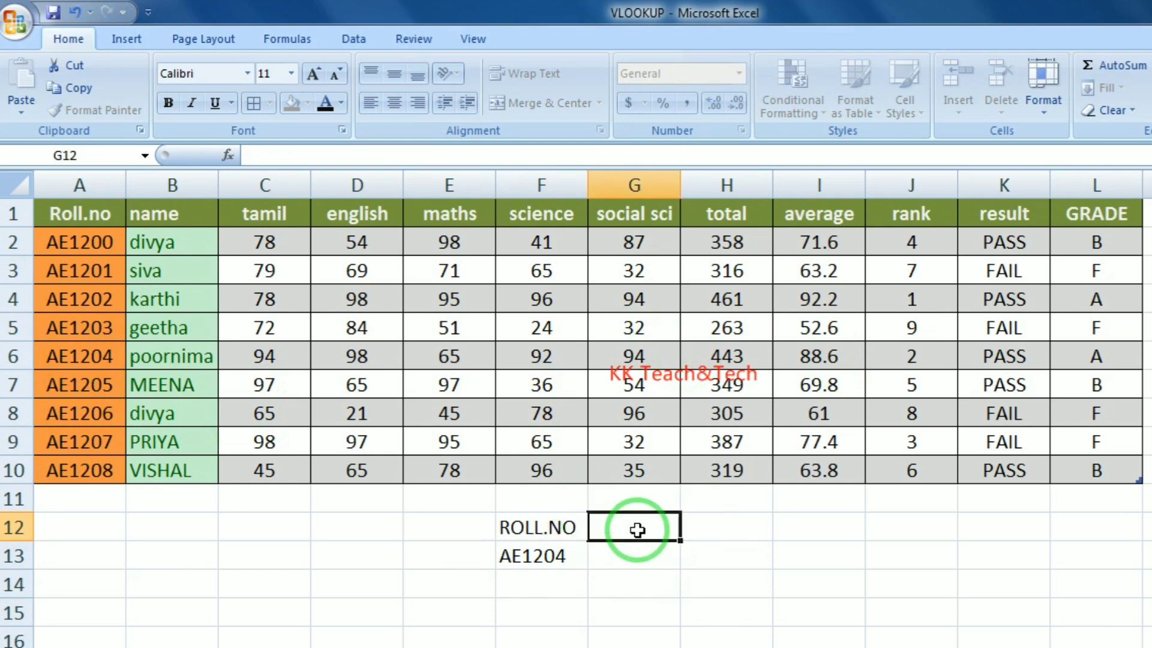
type("TOTAL")
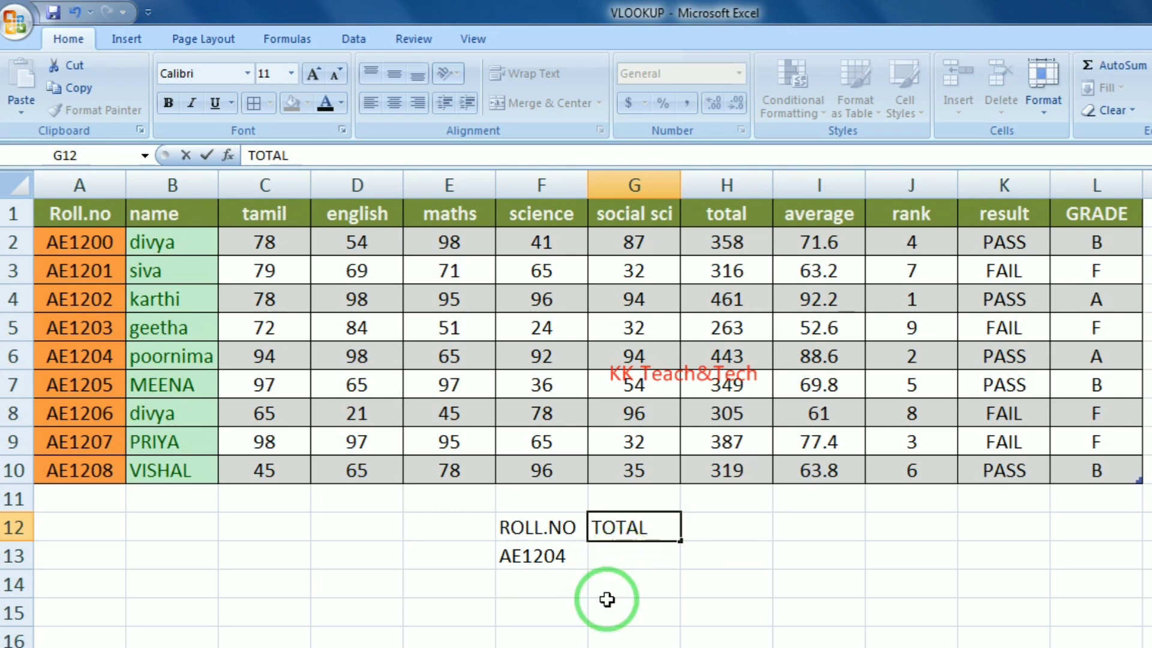
left_click(609, 603)
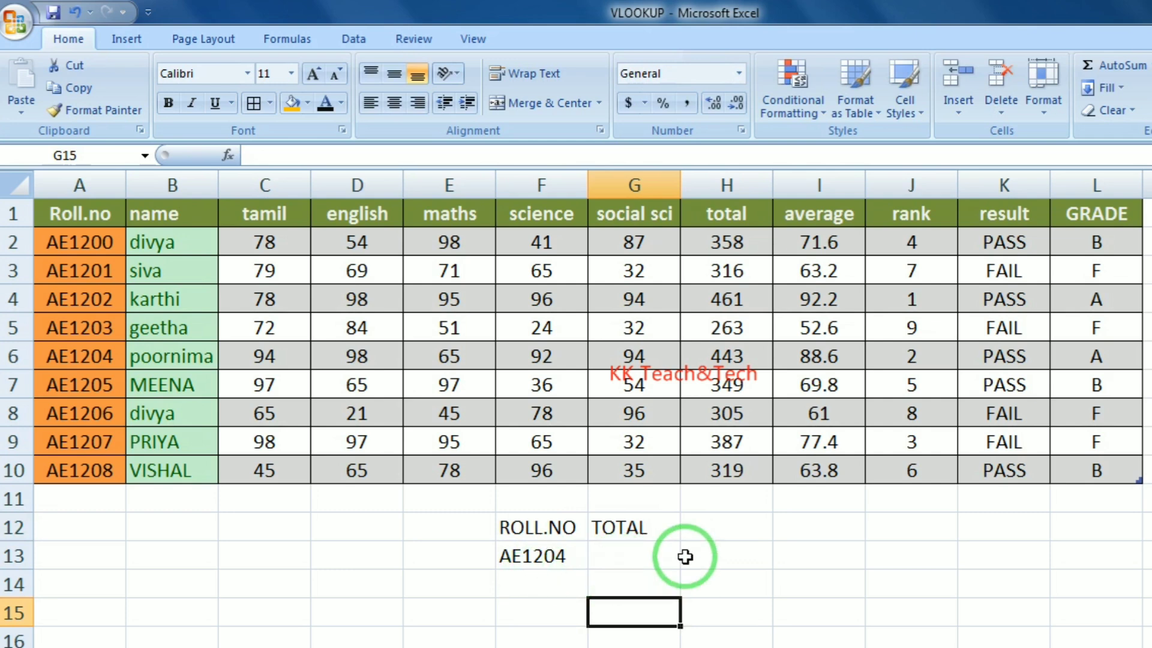
Fill the ROLL.NO heading green and the TOTAL heading orange.
left_click(540, 528)
left_click(620, 530)
left_click(564, 529)
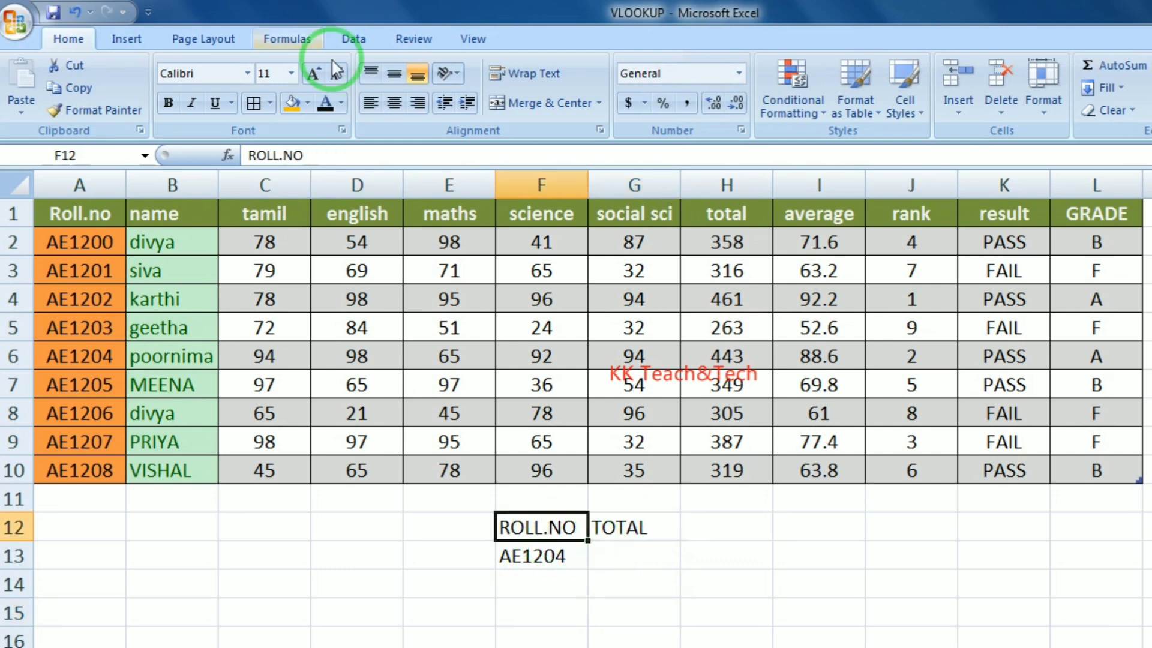
left_click(308, 103)
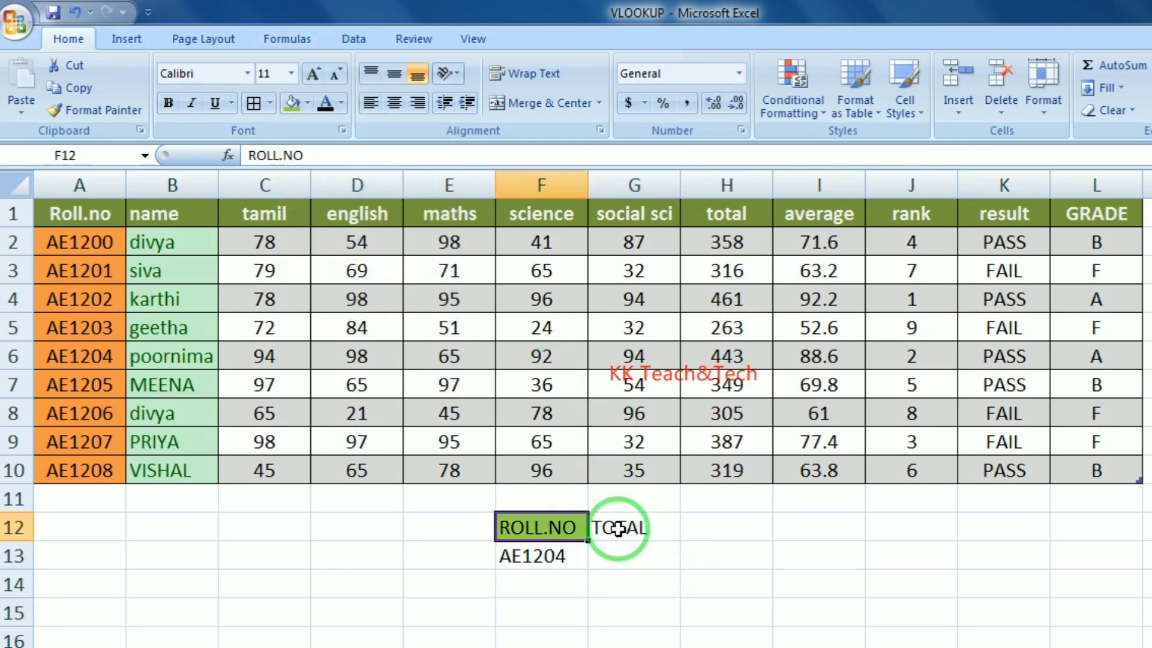
left_click(617, 528)
left_click(307, 103)
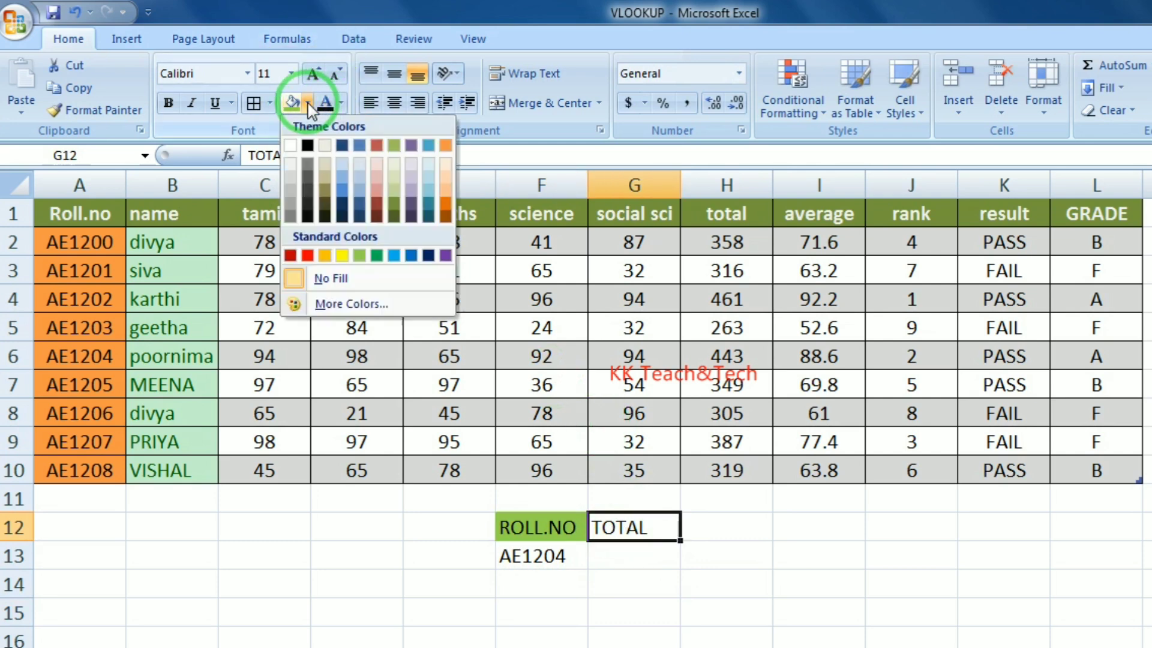
left_click(325, 255)
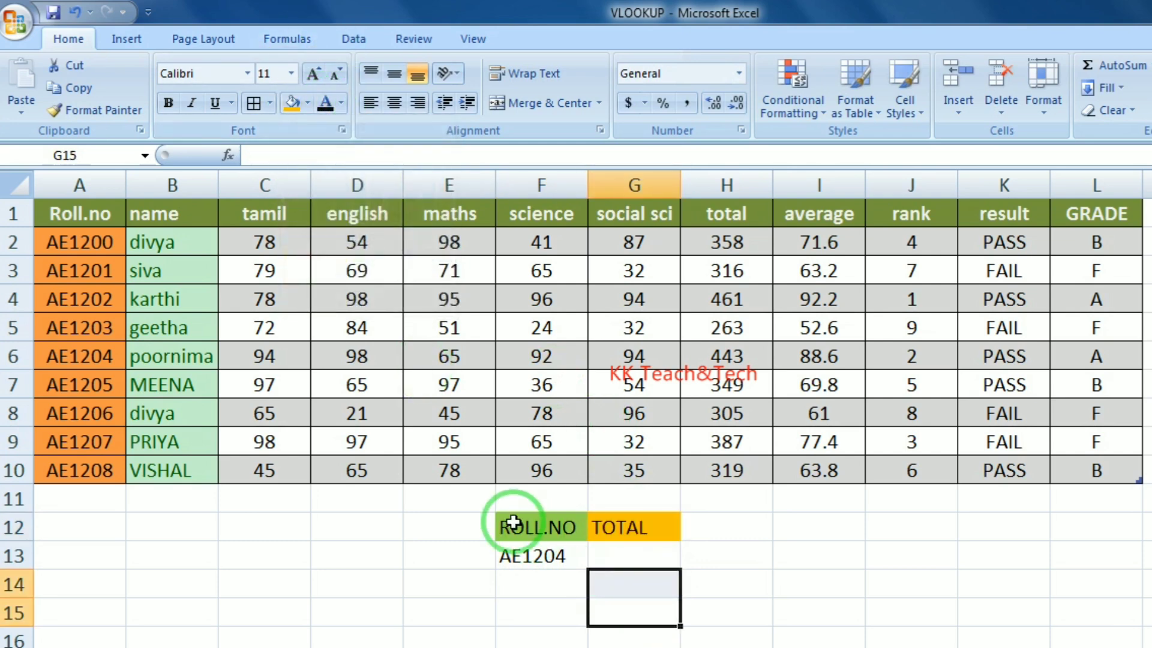
Apply All Borders to the F12:G13 lookup box.
mouse_move(528, 526)
left_mouse_down()
mouse_move(674, 530)
mouse_move(668, 560)
left_mouse_up()
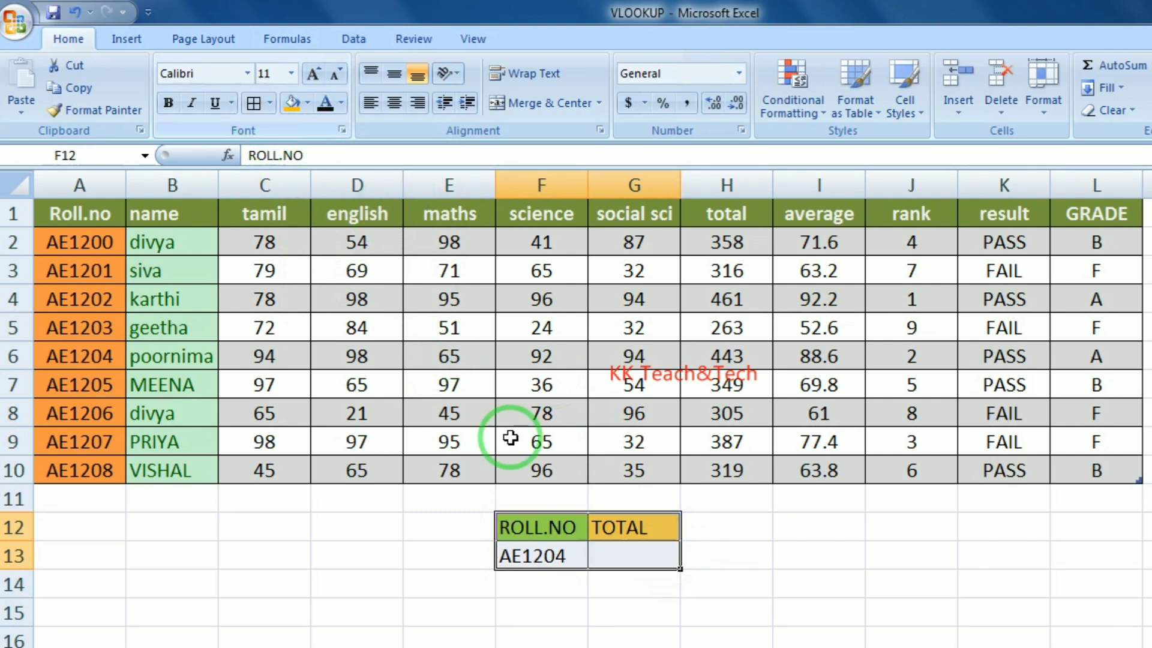
left_click_drag(819, 528, 727, 555)
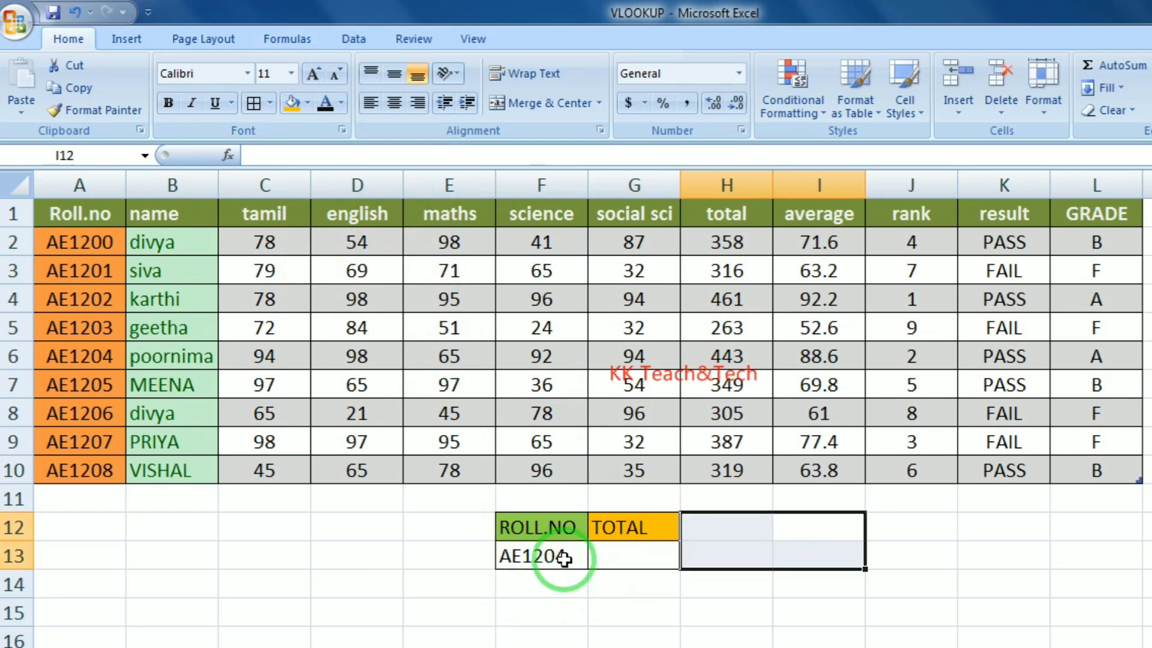
left_click(646, 559)
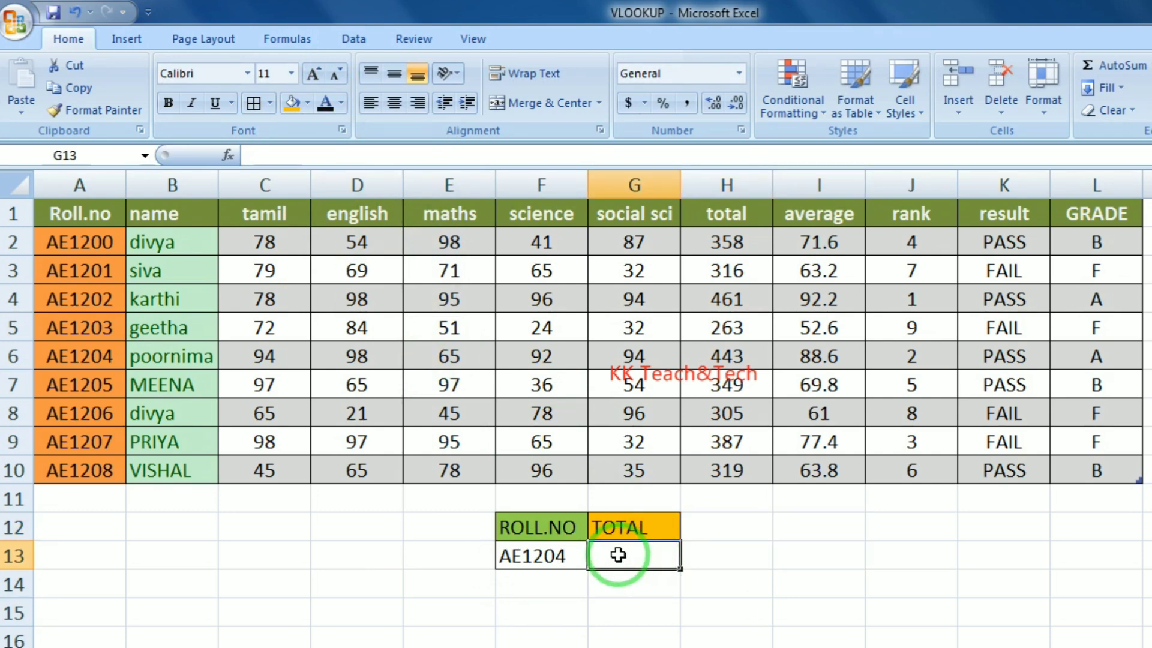
In G13, start =VLOOKUP(F13,Table1[#All], with the whole student table as the lookup range.
type("=VLOOKUP")
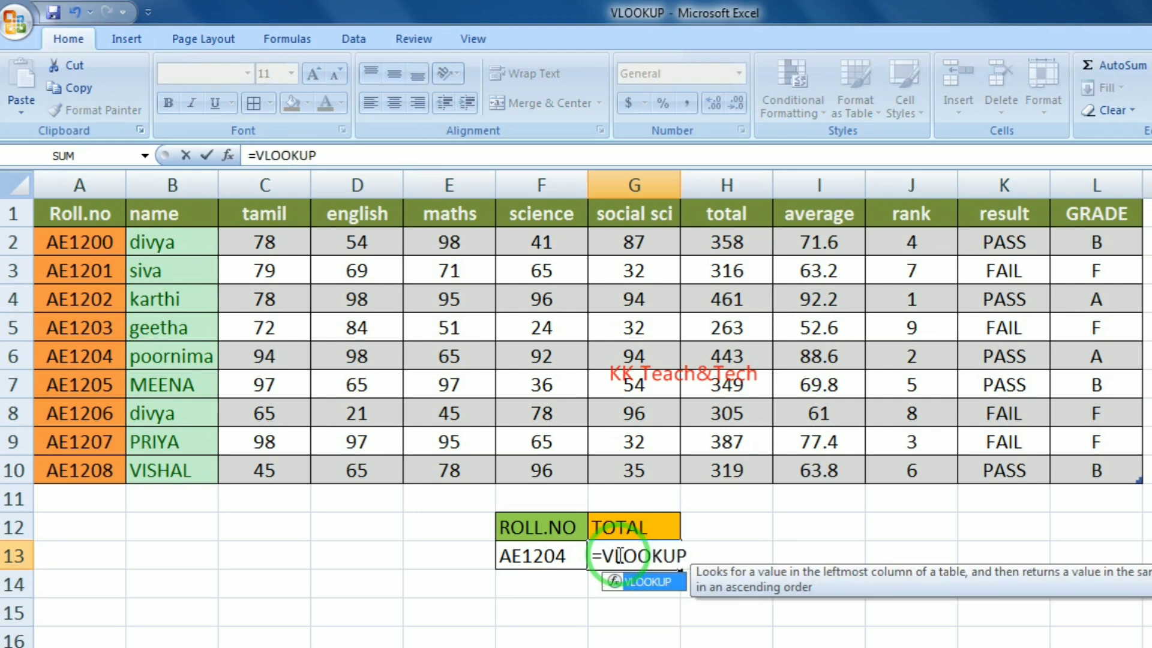
type("(")
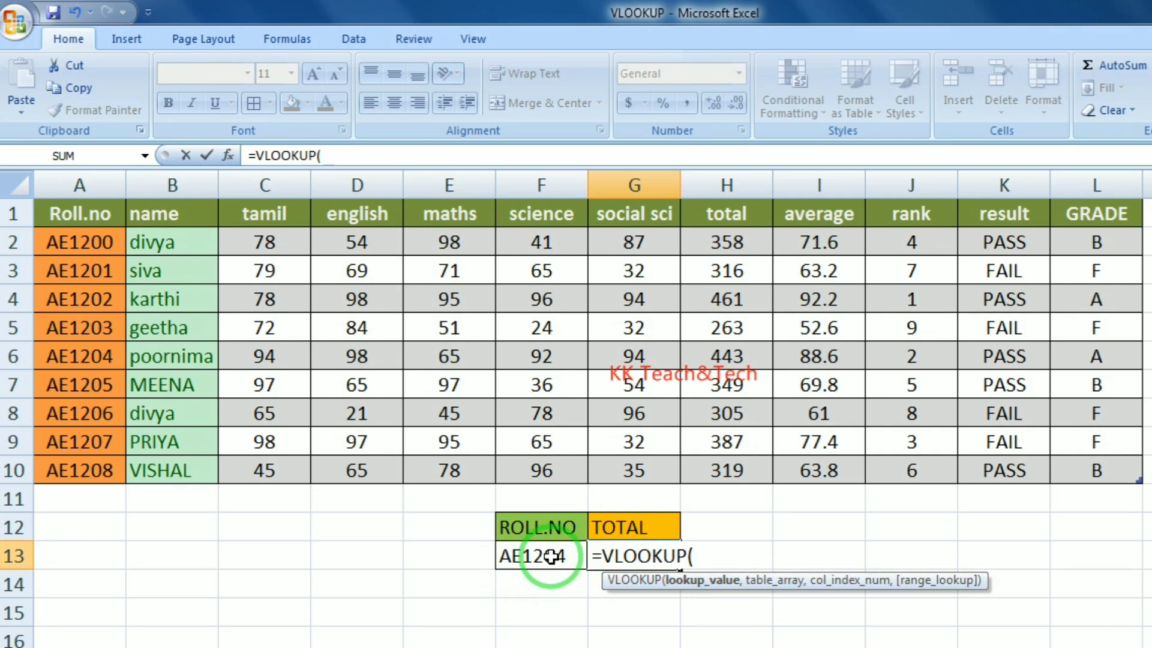
left_click(551, 557)
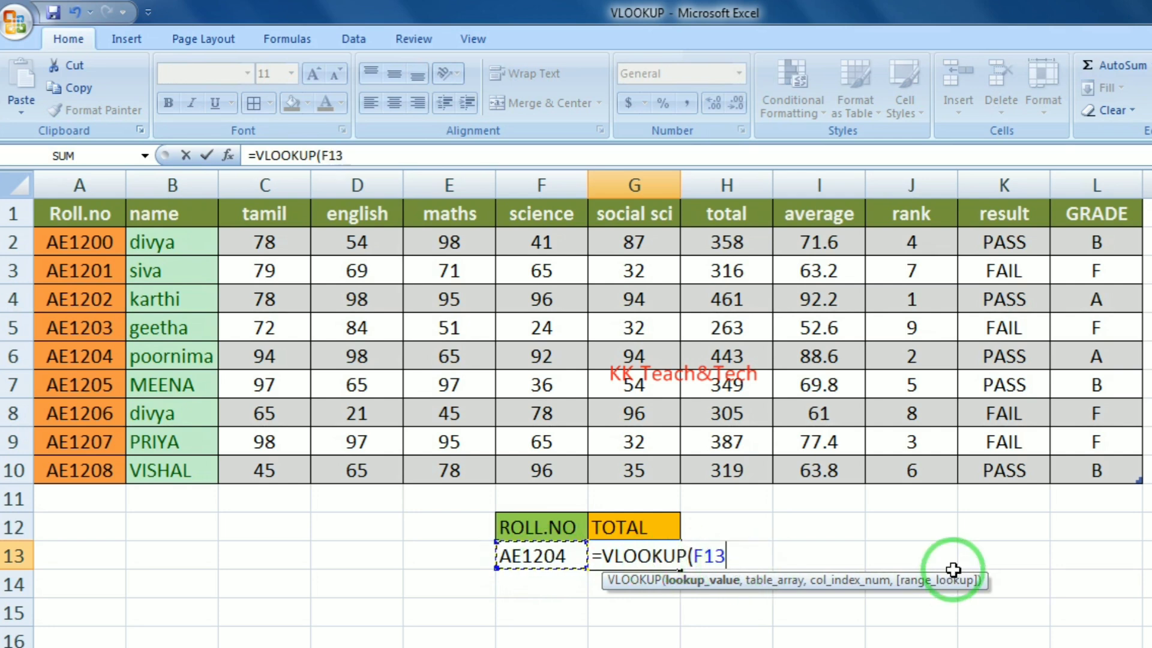
type(",")
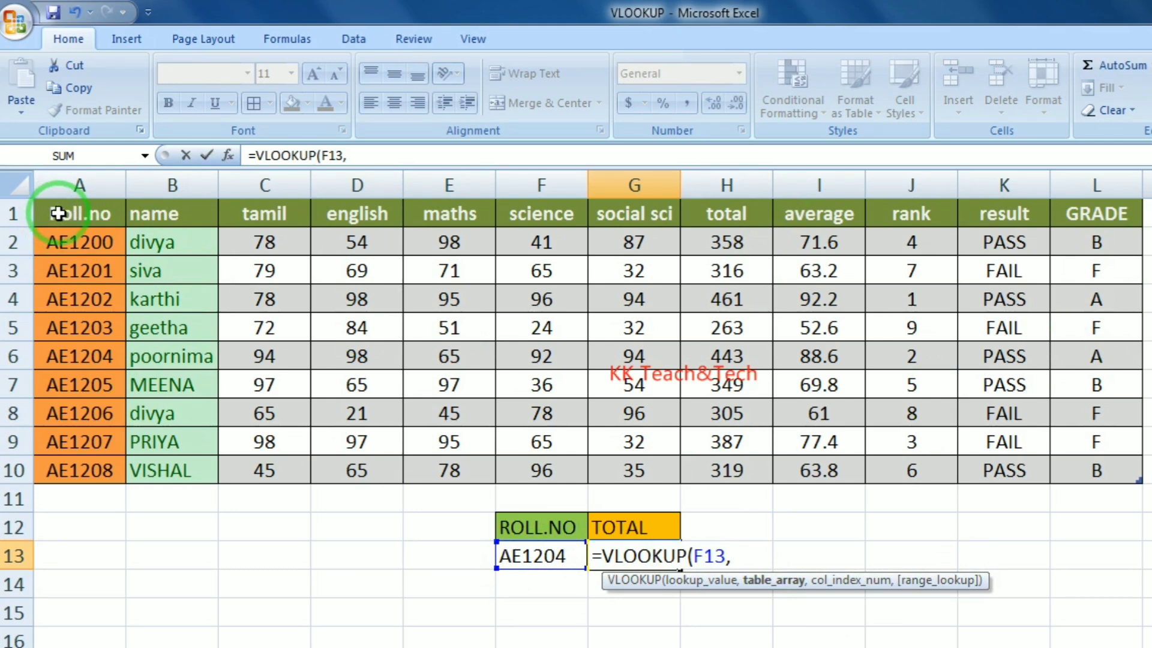
mouse_move(58, 213)
left_mouse_down()
mouse_move(1110, 420)
mouse_move(1114, 475)
left_mouse_up()
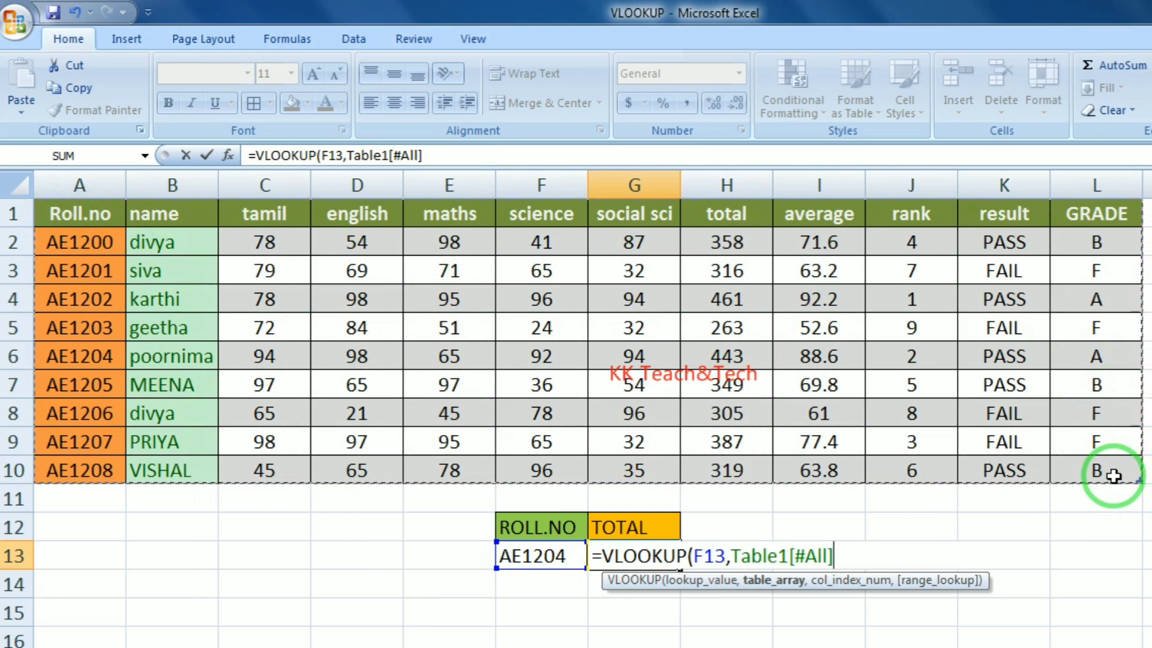
type(",")
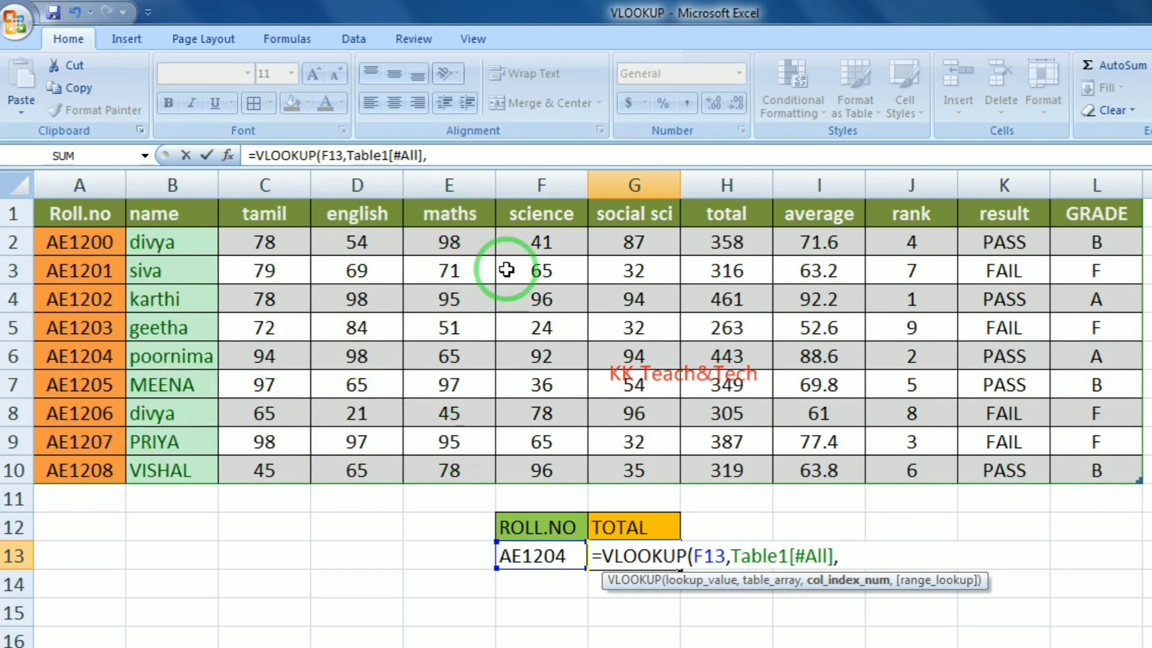
Complete the G13 lookup with column 8 and exact match 0, so it returns 443.
left_click_drag(648, 465, 636, 552)
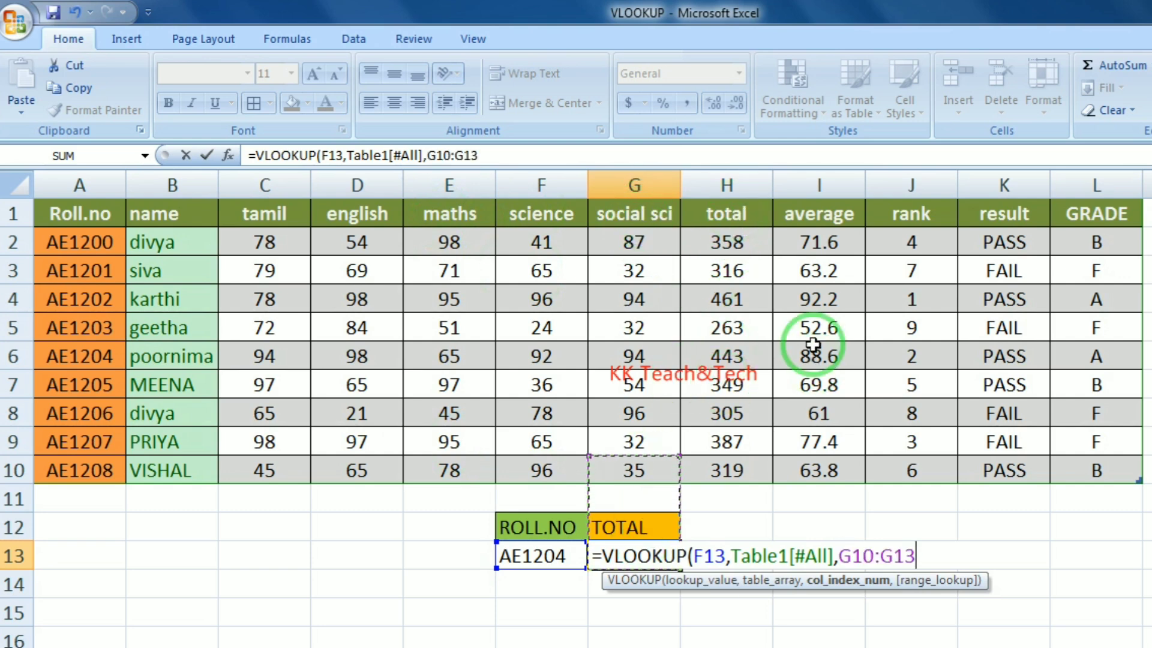
key("BackSpace")
key("BackSpace")
key("BackSpace")
type("8")
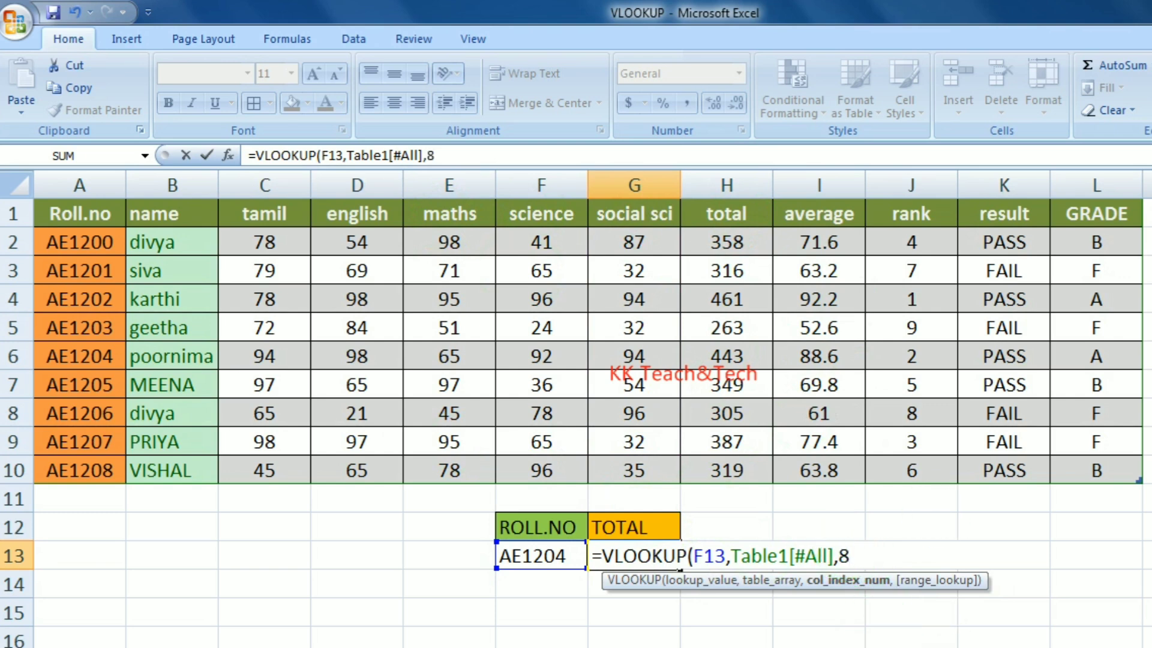
type(",0")
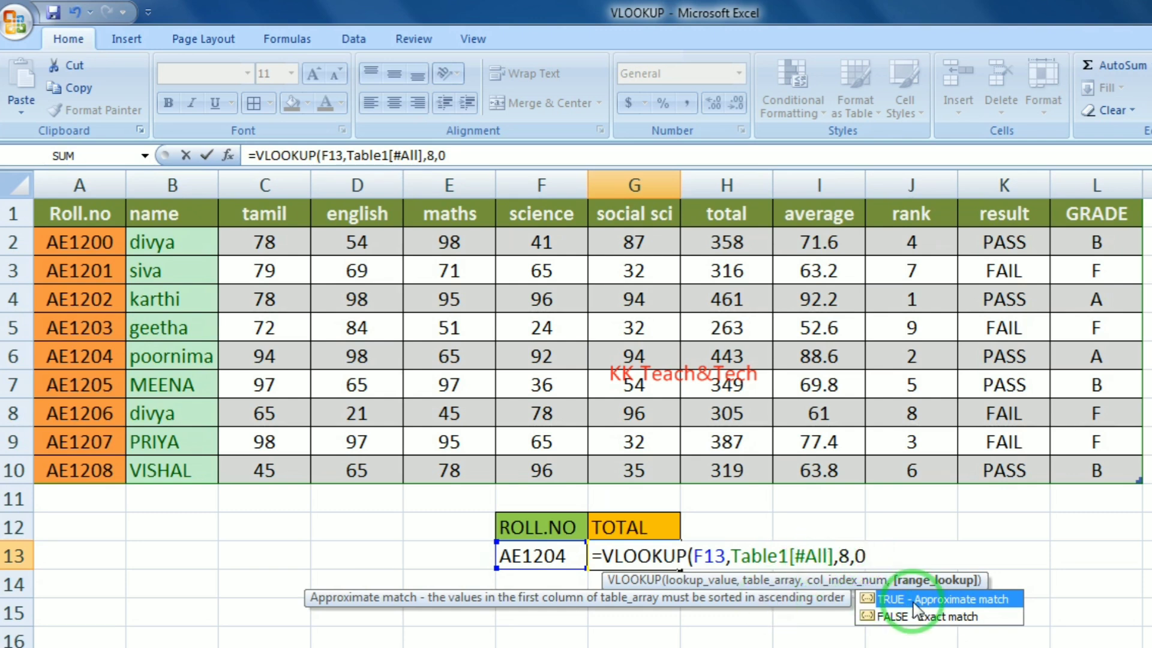
type(")")
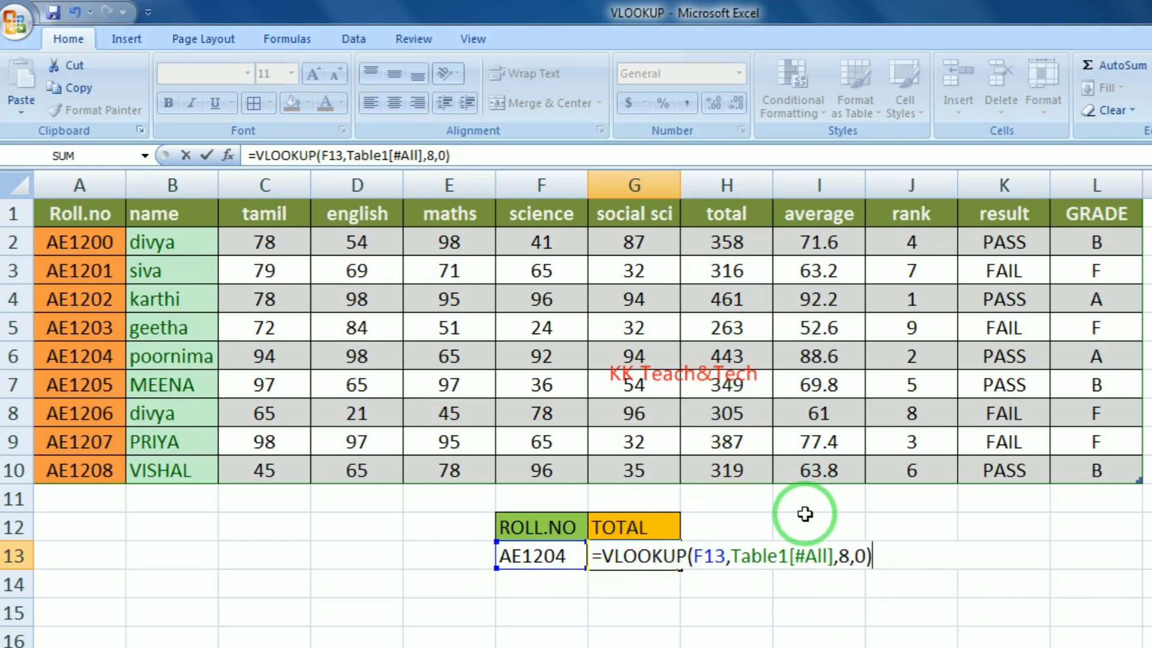
key("Return")
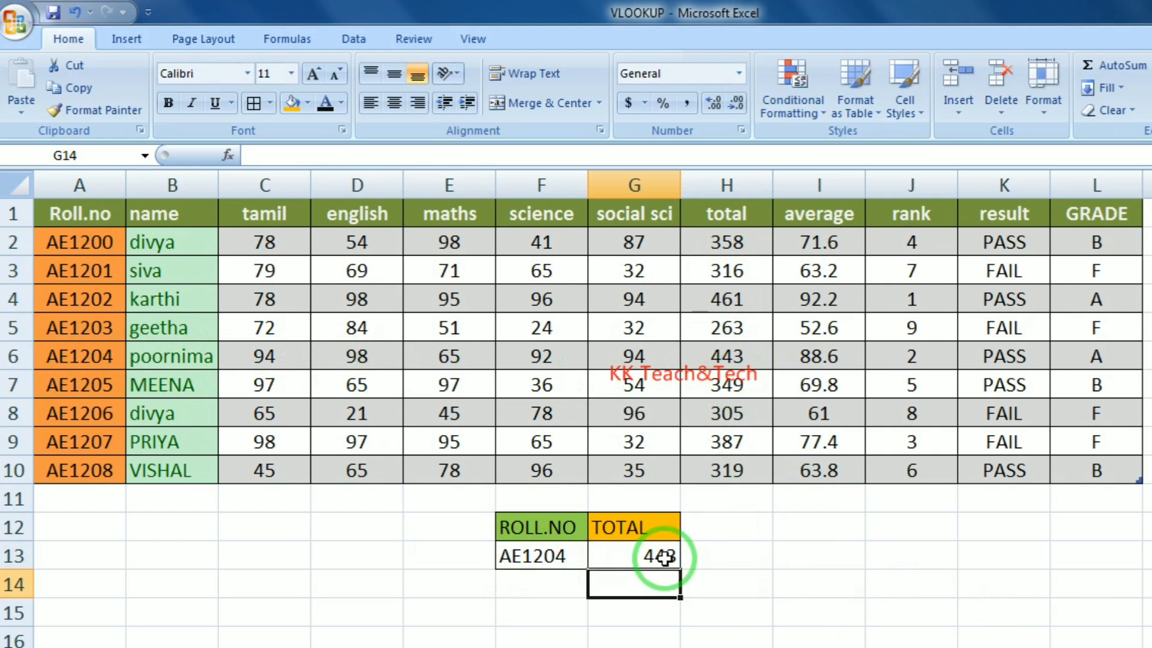
left_click(564, 553)
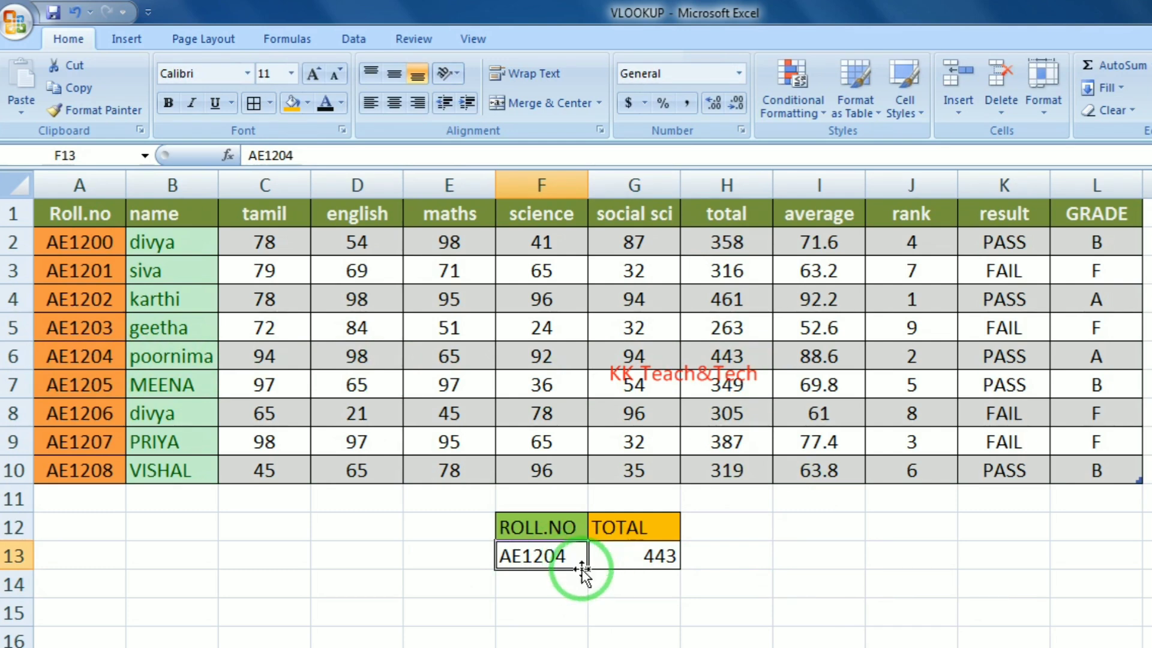
key("BackSpace")
type("8")
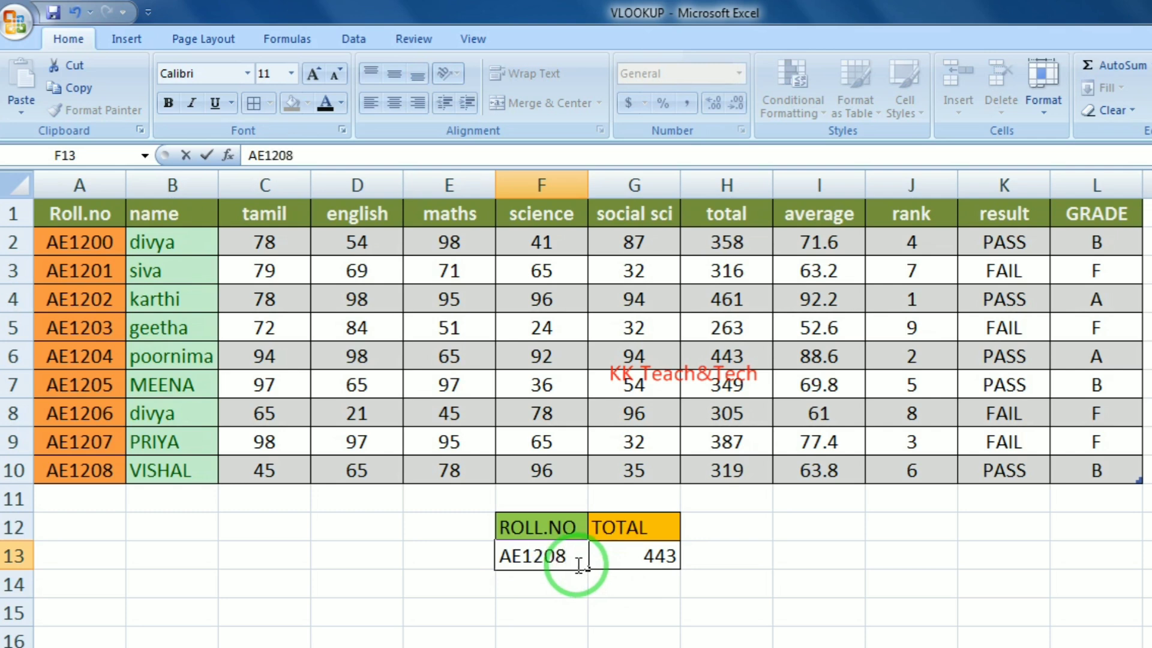
key("Return")
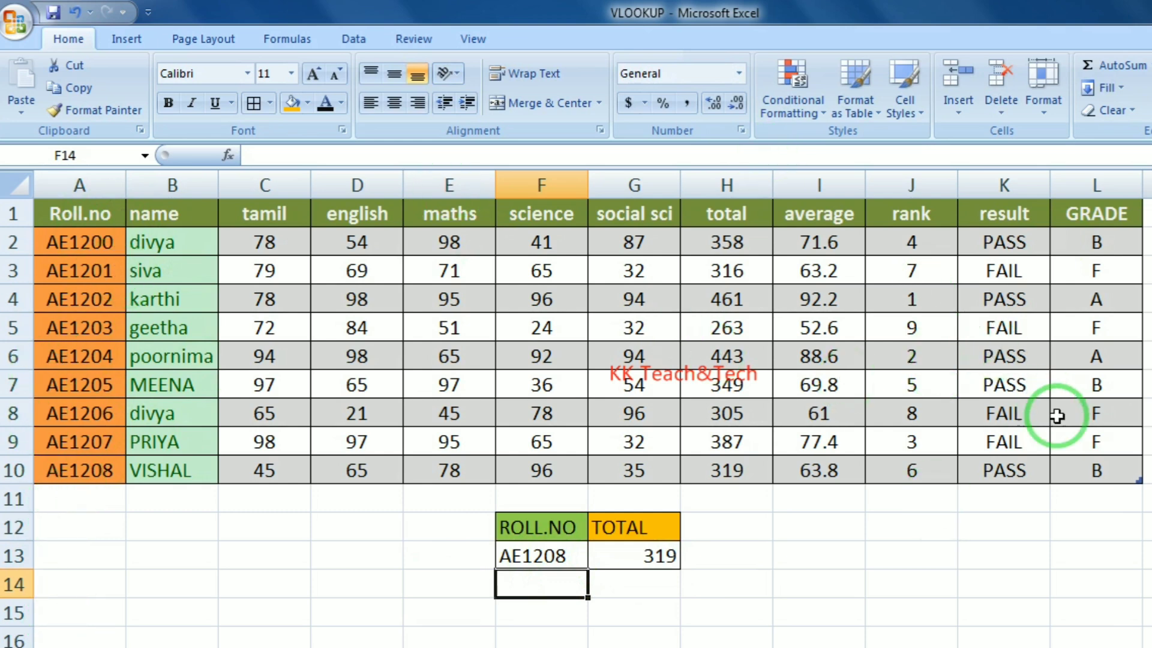
left_click(664, 626)
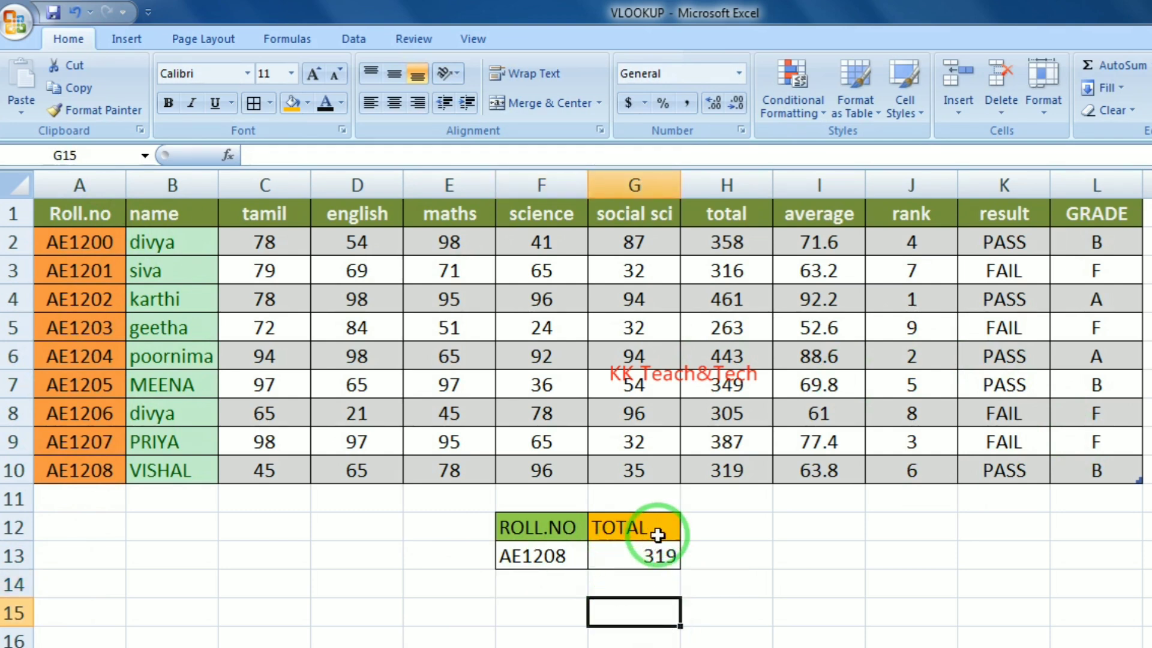
Rename G12 to GRADE and rewrite G13 as =VLOOKUP(F13,Table1[#All],12,0), returning B.
double_click(663, 527)
type("GRADE")
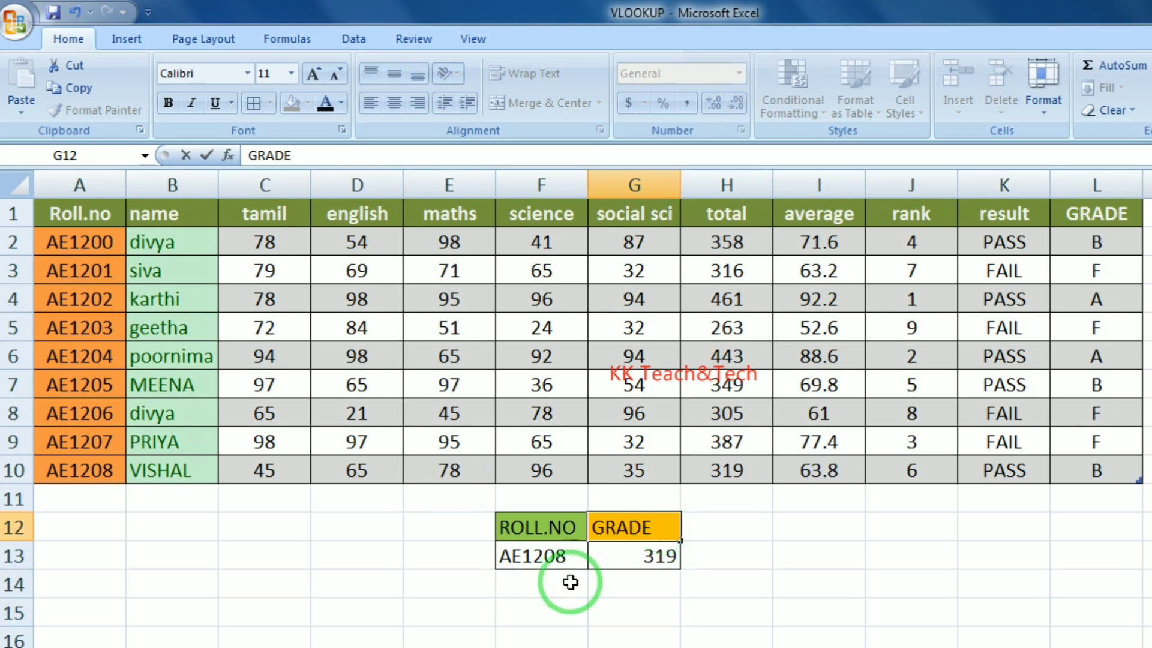
left_click_drag(558, 611, 630, 612)
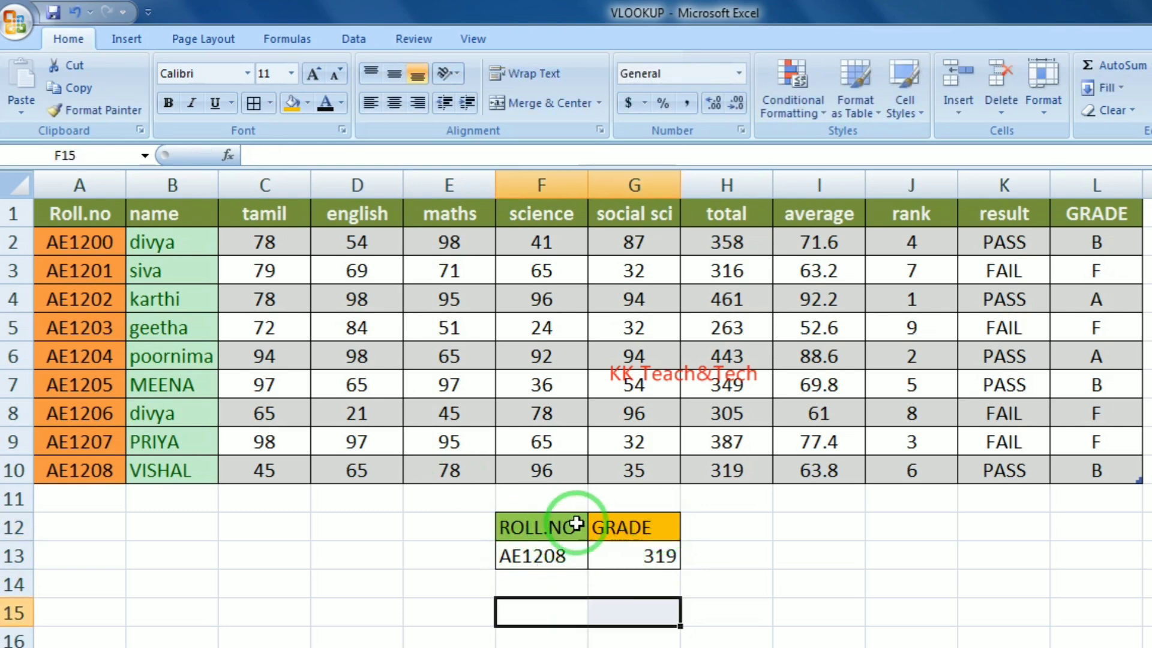
left_click(624, 583)
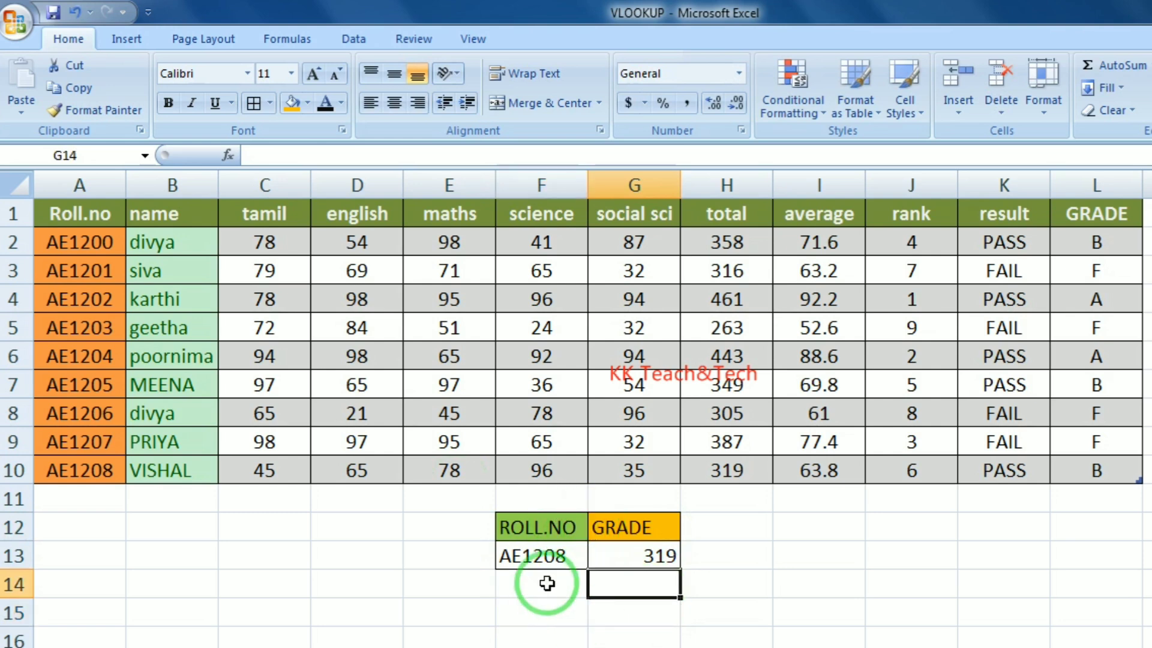
left_click(656, 547)
key("BackSpace")
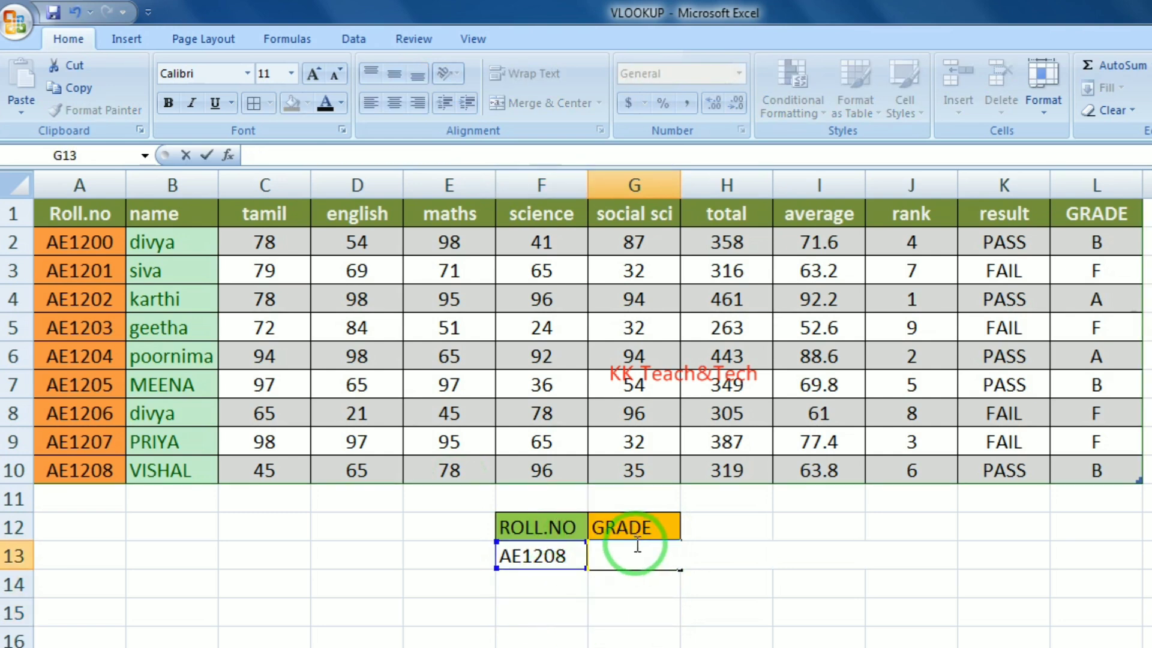
type("=VLOOKUP")
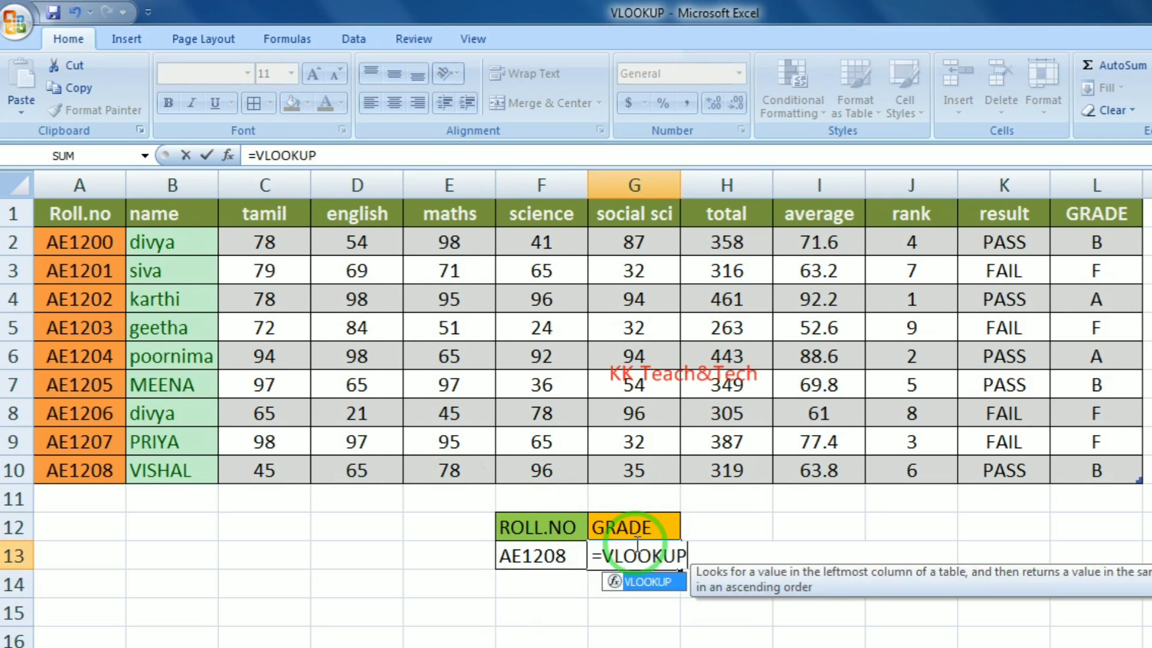
type("(")
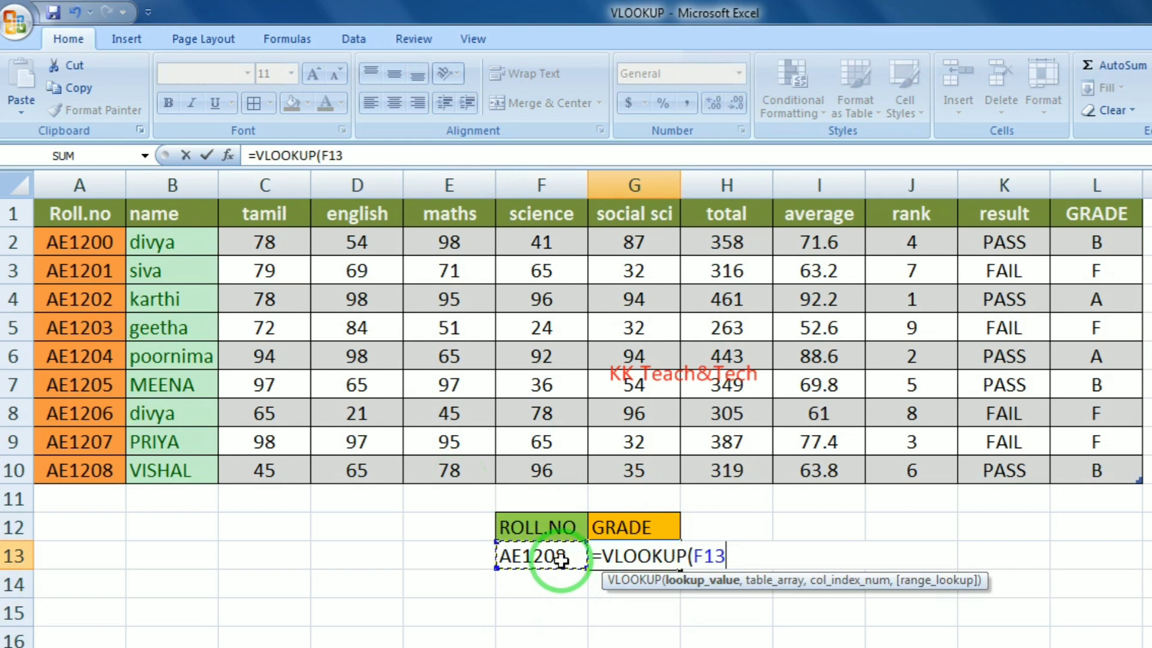
type(",")
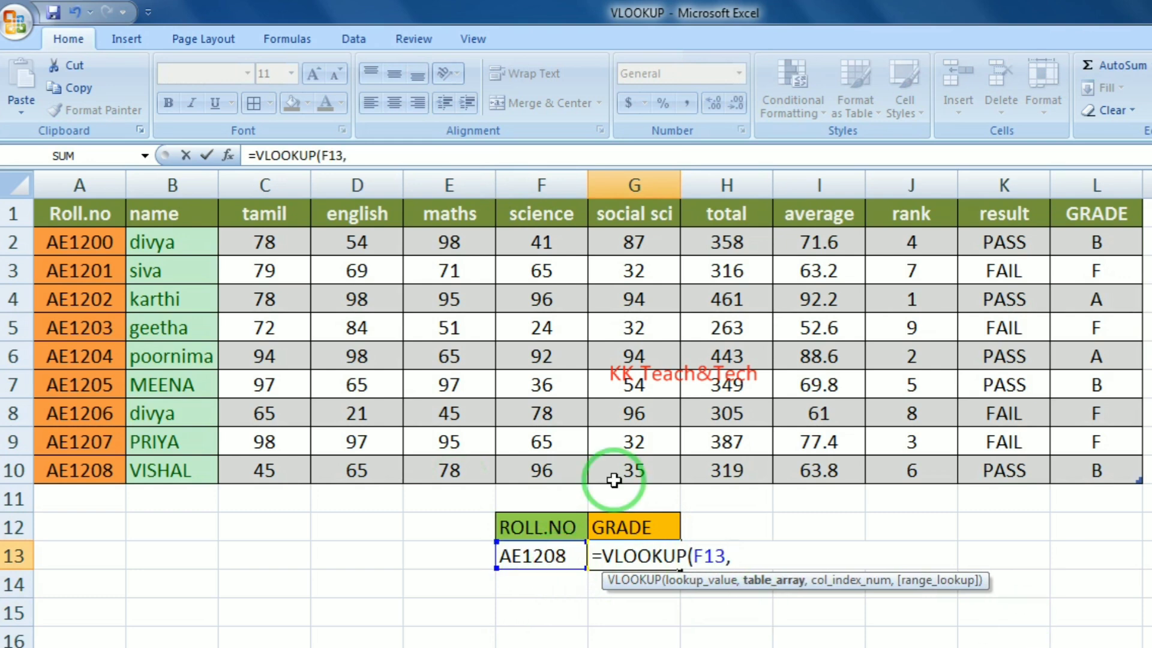
left_click(72, 214)
left_click_drag(72, 214, 1120, 470)
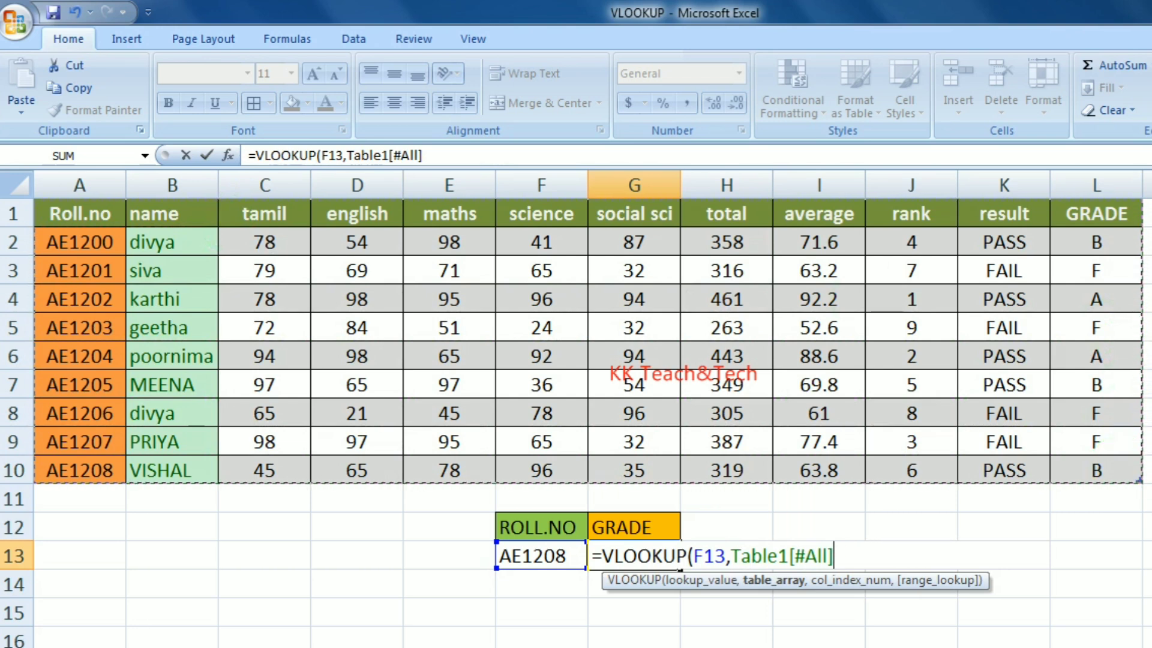
type(",12,0")
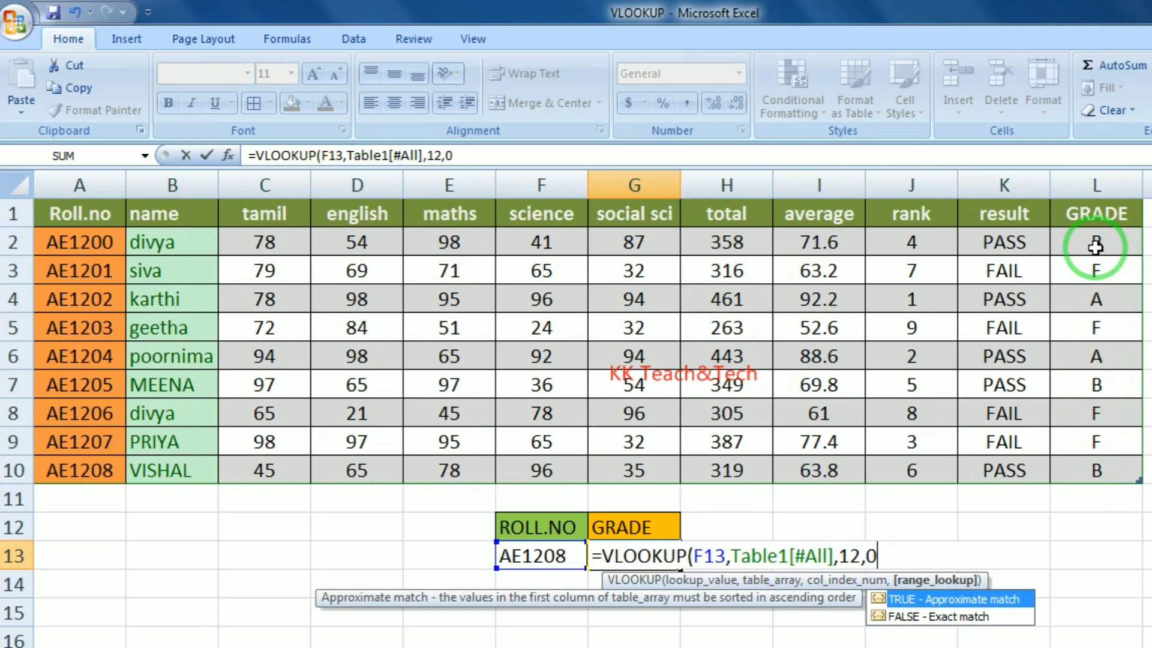
type(")")
key("Return")
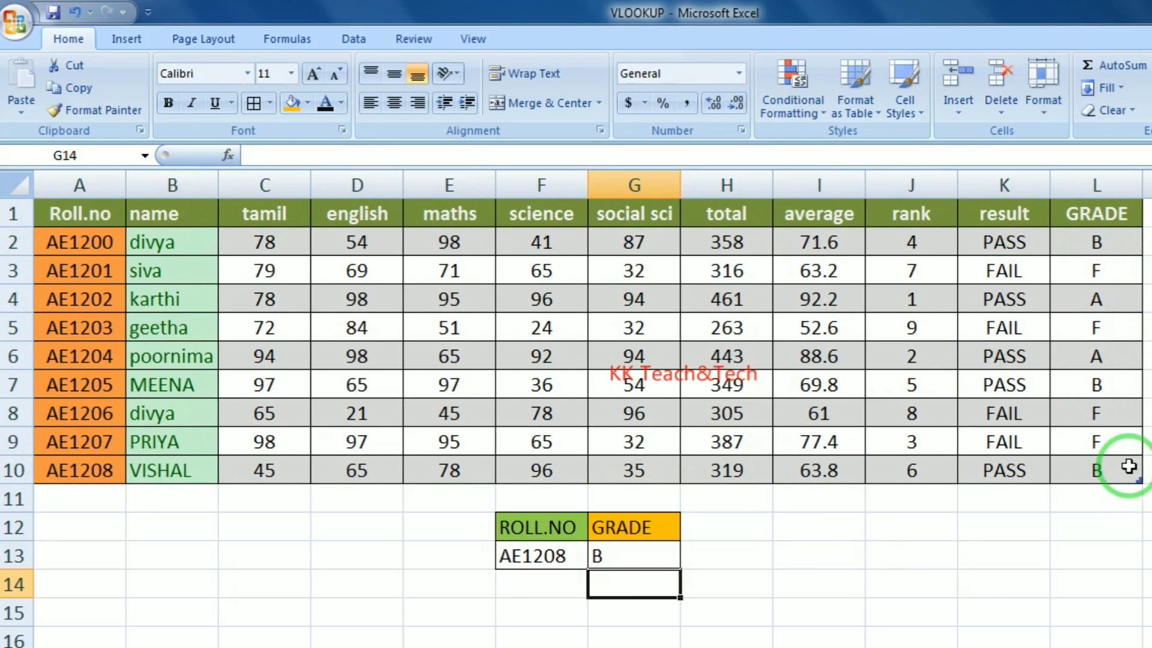
Change the roll number in F13 from AE1208 to AE1202 so the grade shows A.
left_click(571, 557)
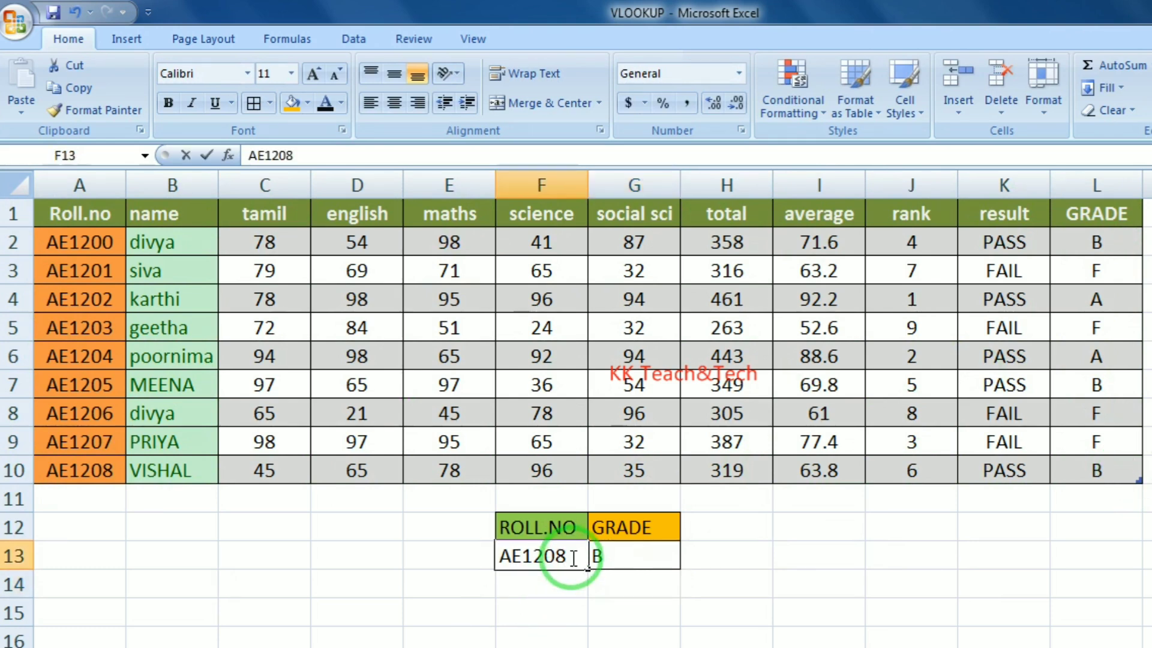
double_click(574, 558)
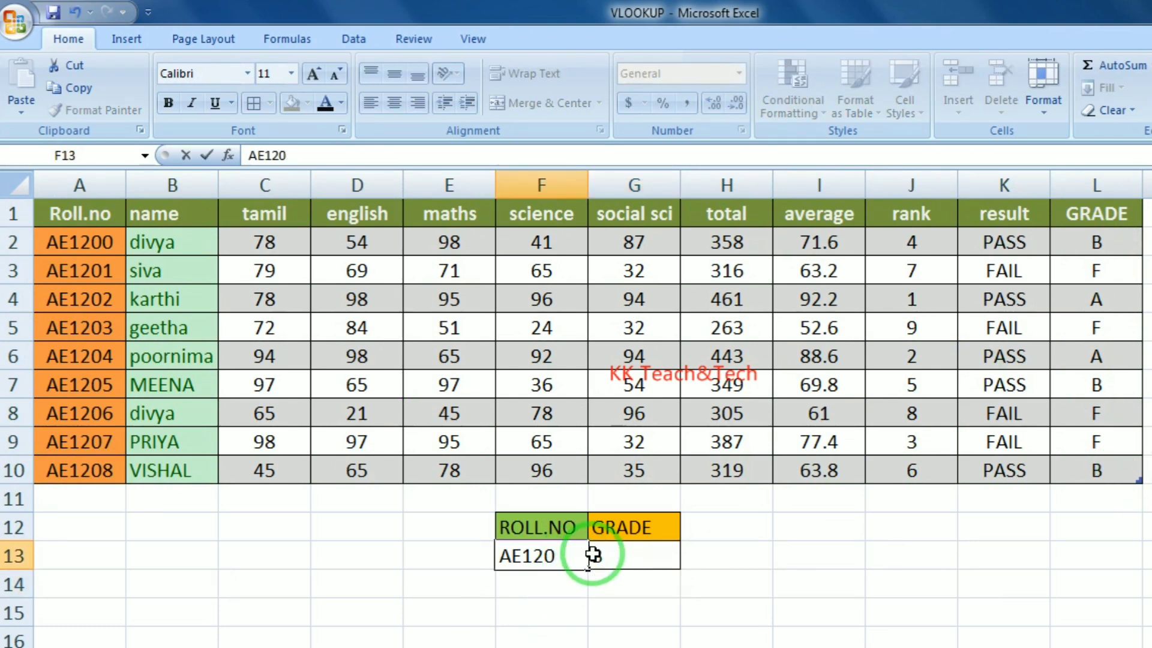
type("2")
key("Return")
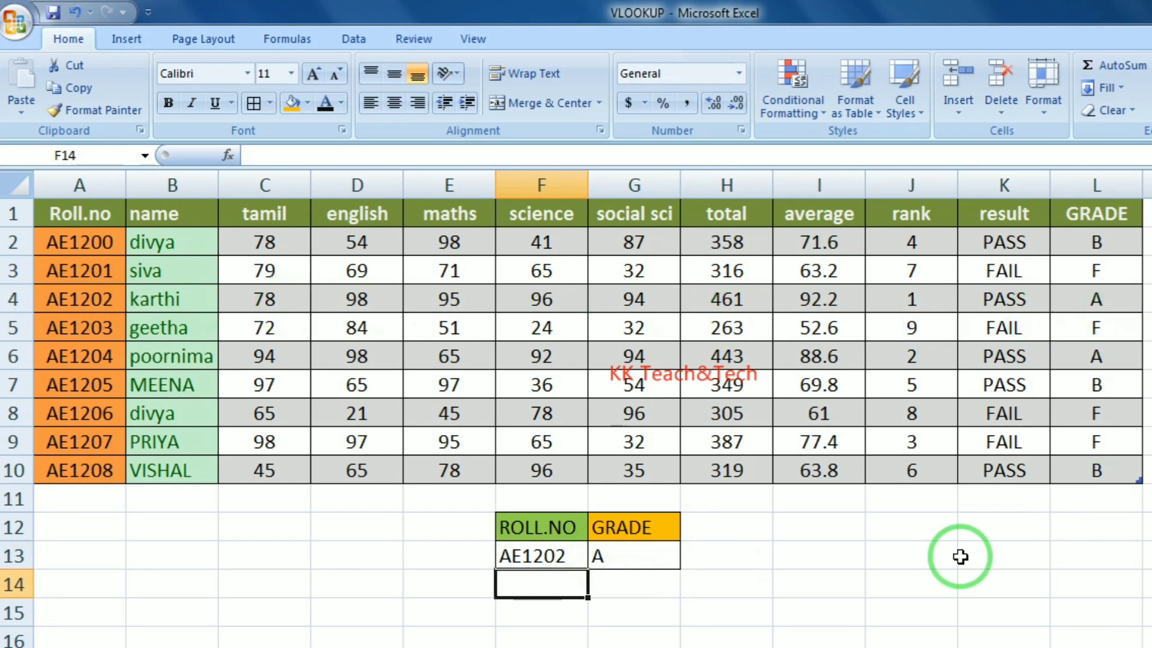
left_click(962, 555)
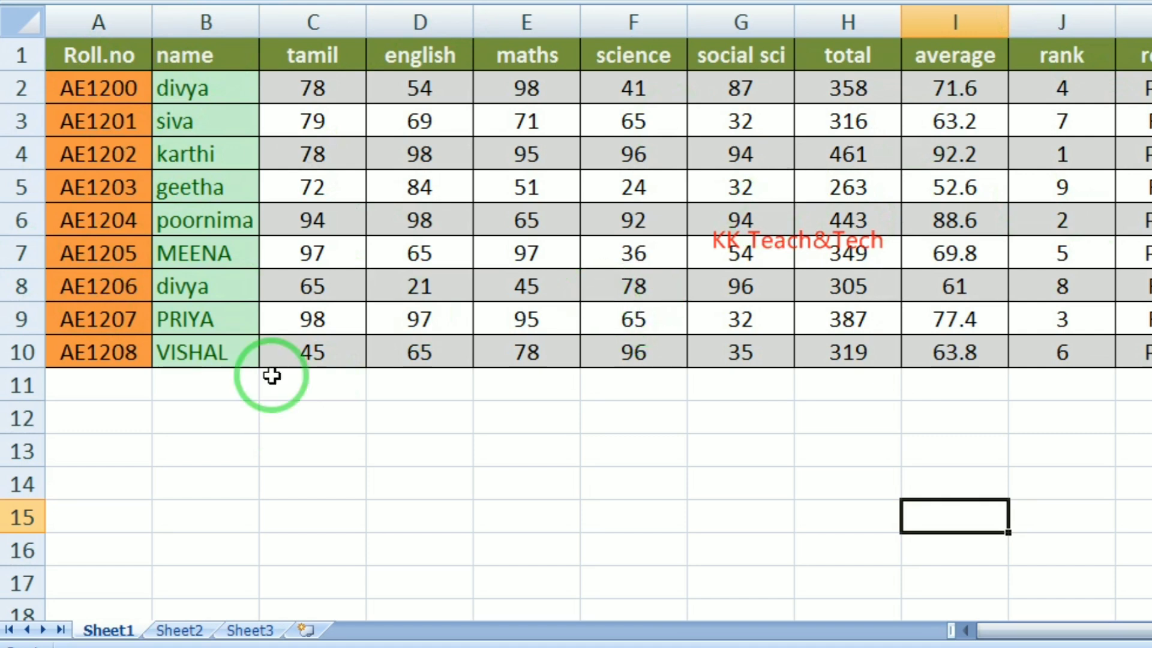
Go to Sheet2's Roll.no/Name/Rank table and select D1 for a new TOTAL heading.
left_click(180, 630)
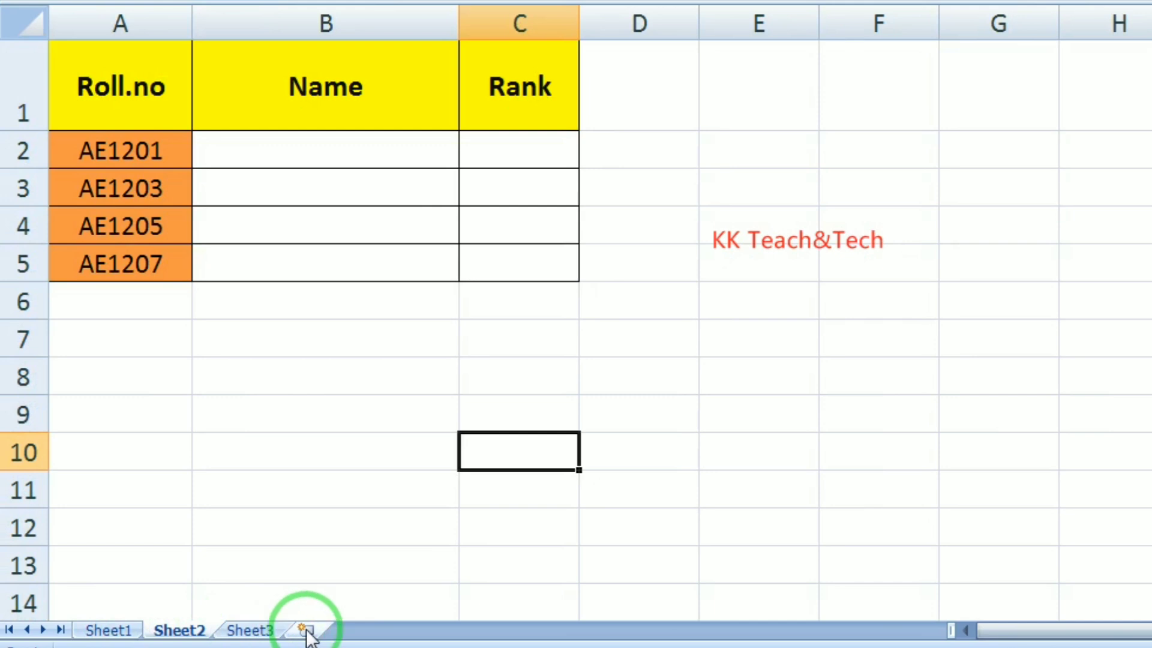
left_click(108, 630)
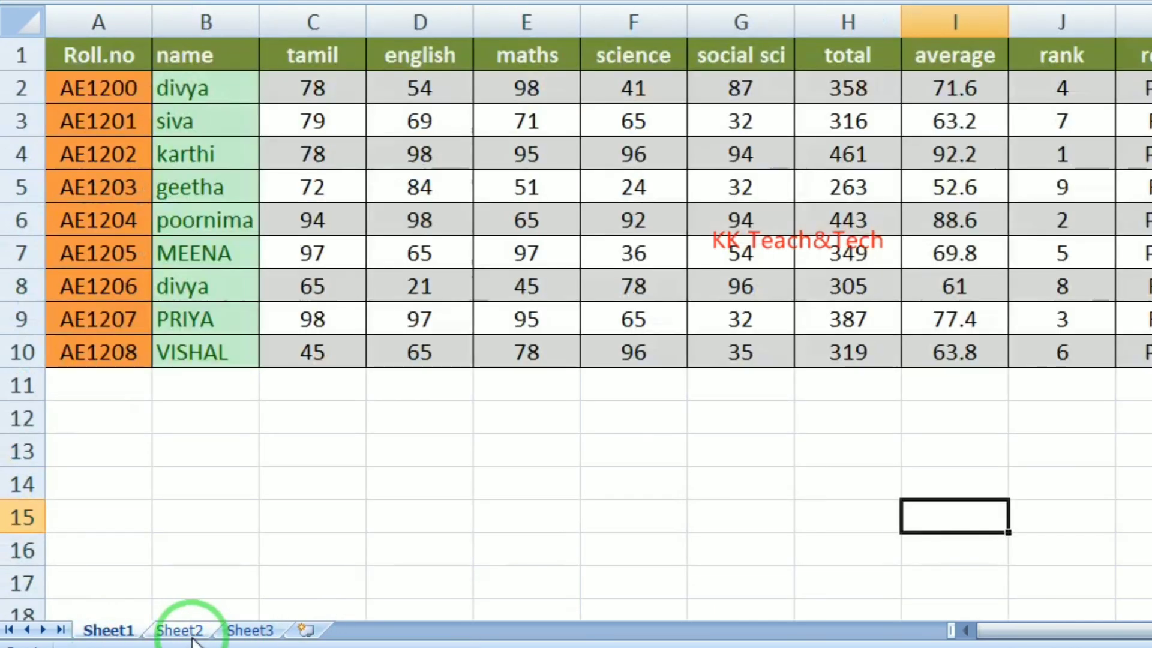
left_click(180, 631)
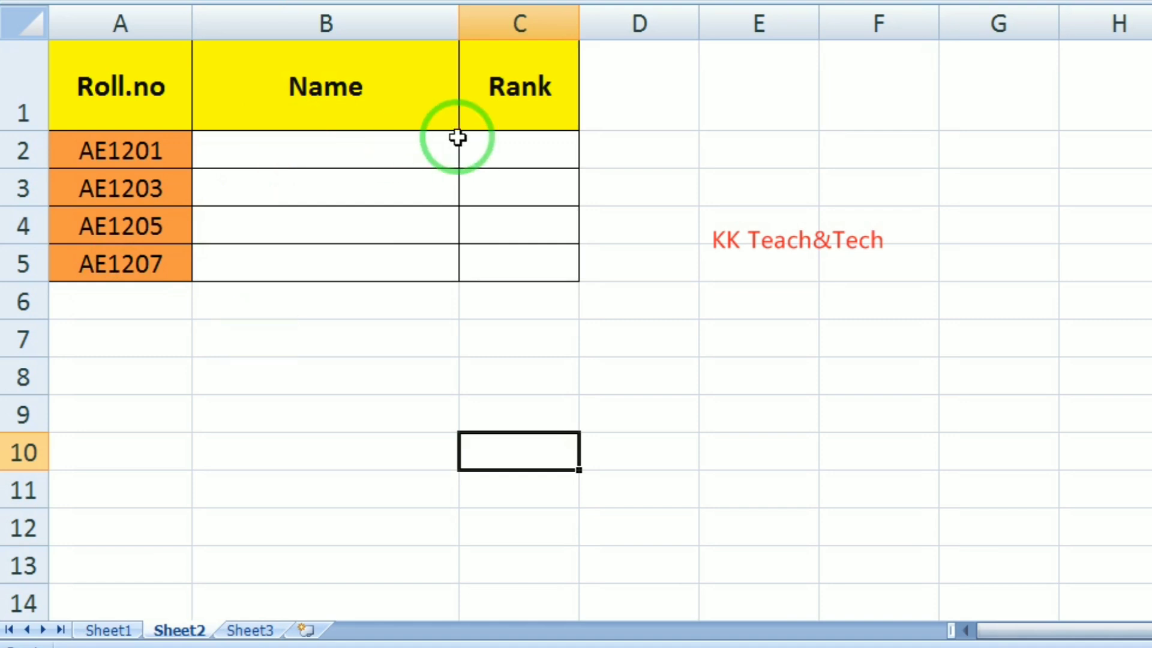
left_click(627, 83)
type("TOTAL")
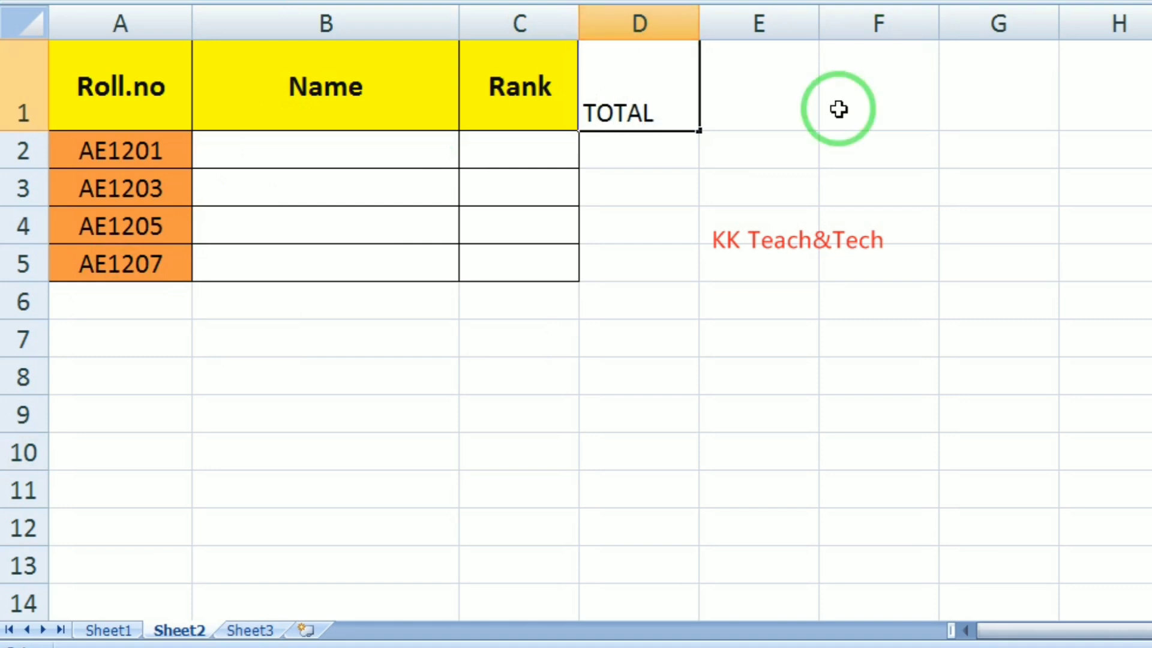
Confirm TOTAL in D1 and extend the yellow heading style and borders across A1:D5.
left_click(838, 227)
left_click_drag(102, 63, 629, 268)
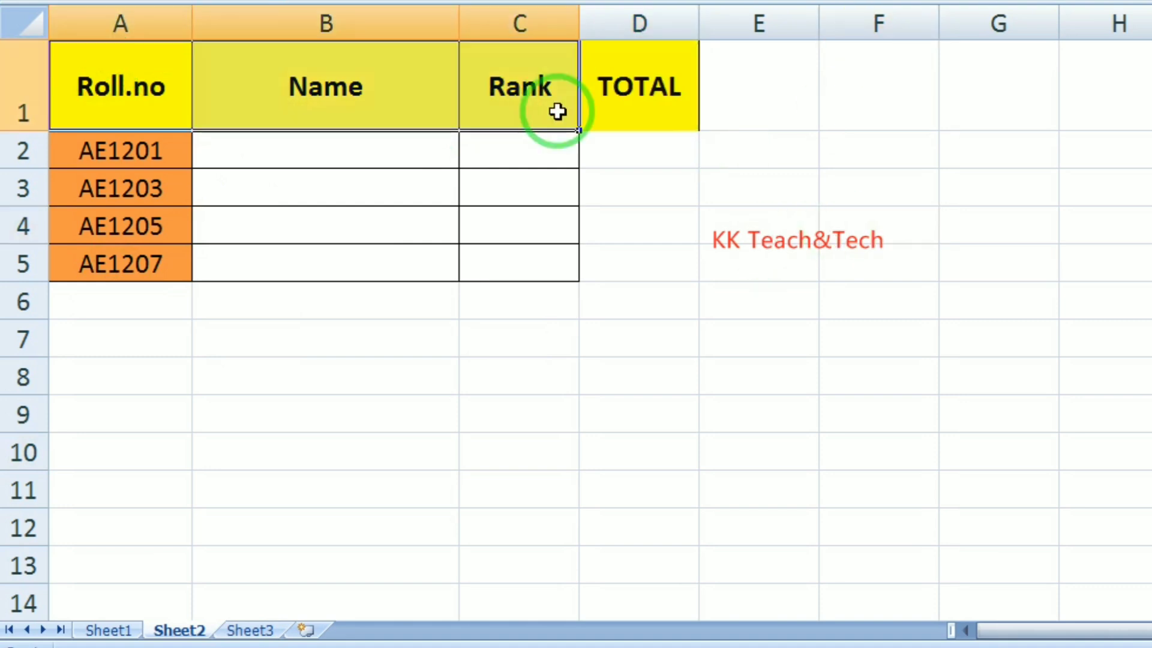
left_click(972, 226)
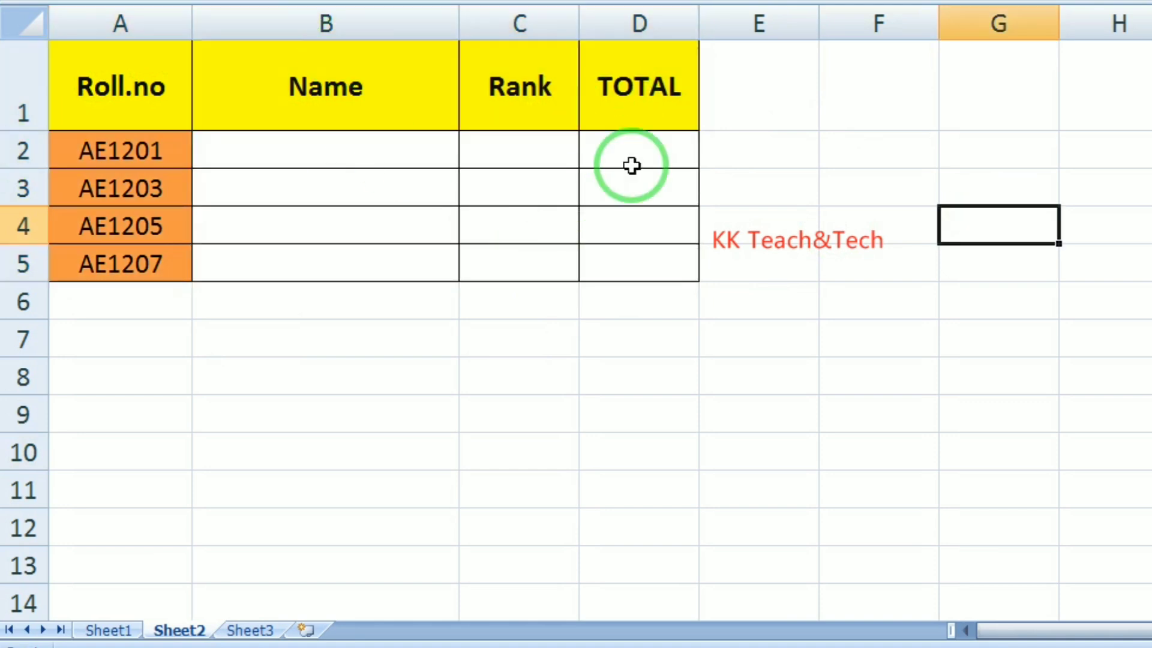
left_click(857, 292)
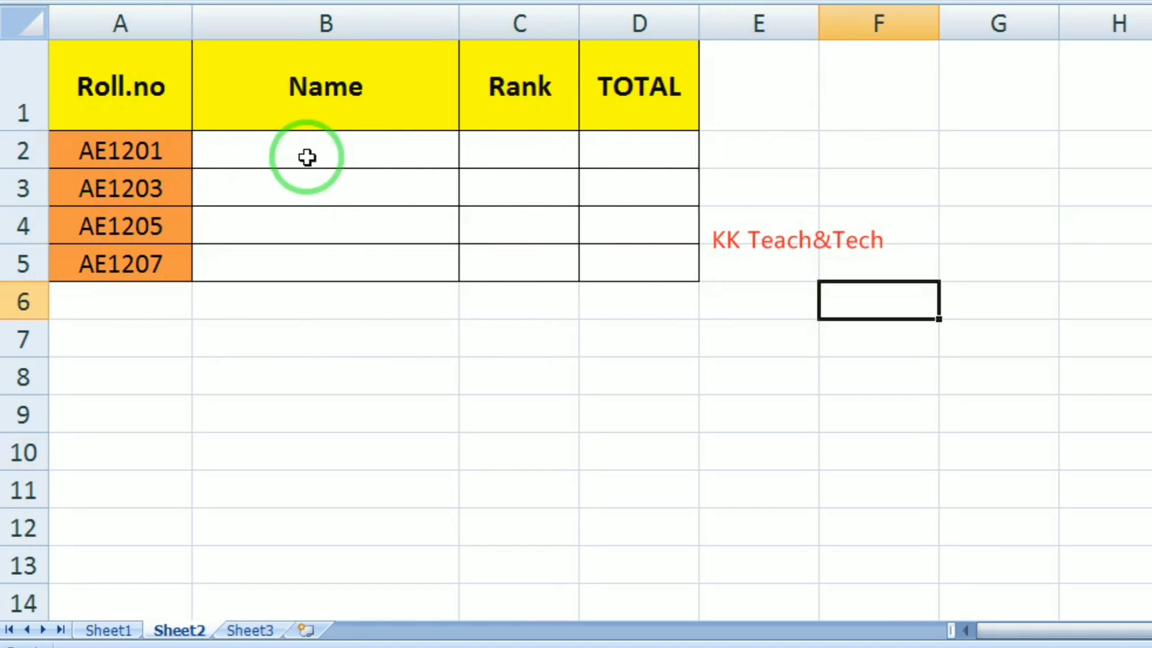
Enter =VLOOKUP(A2,Table1[#All],2,0) in B2 to return AE1201's student name from the Sheet1 table.
left_click(337, 156)
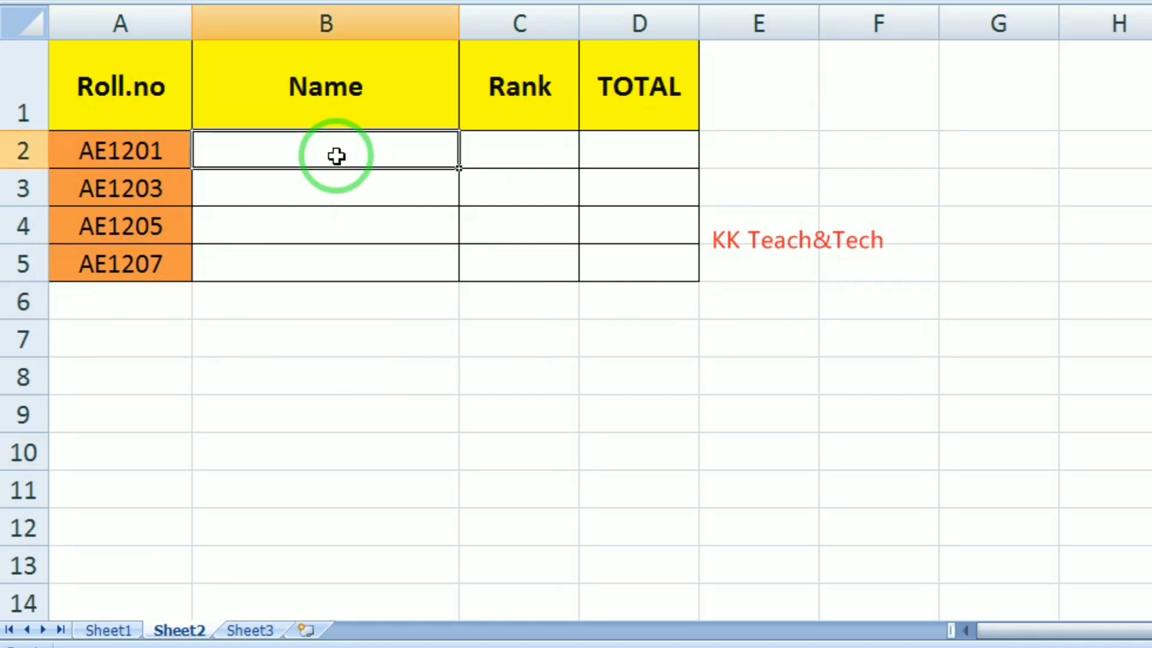
type("=")
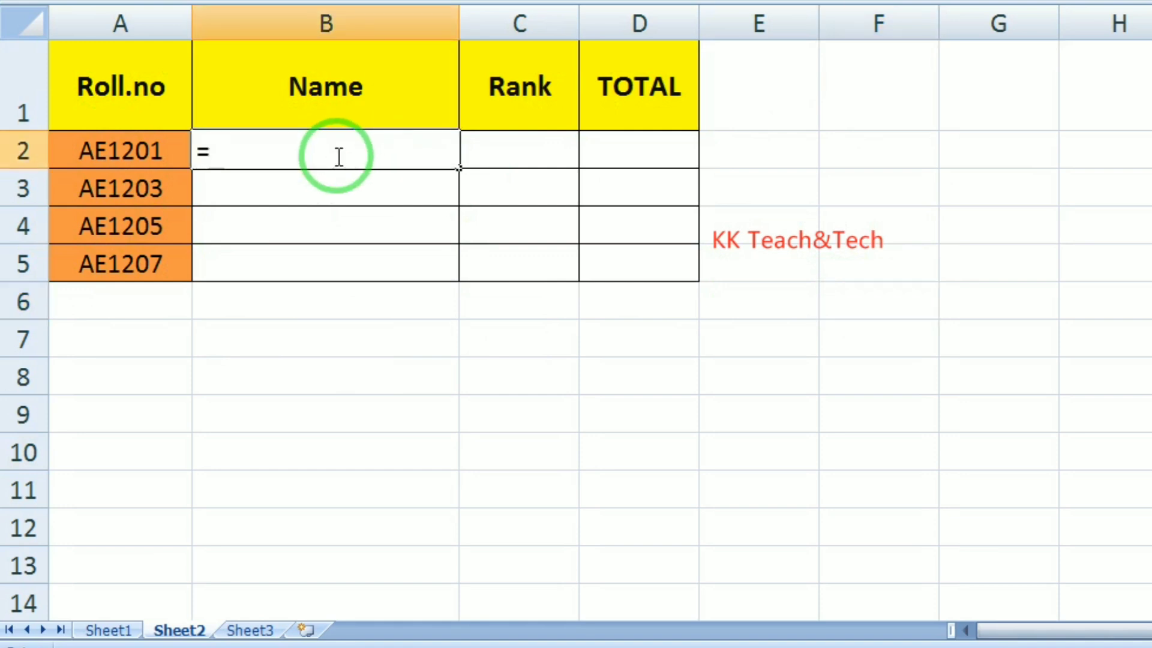
type("VLOO")
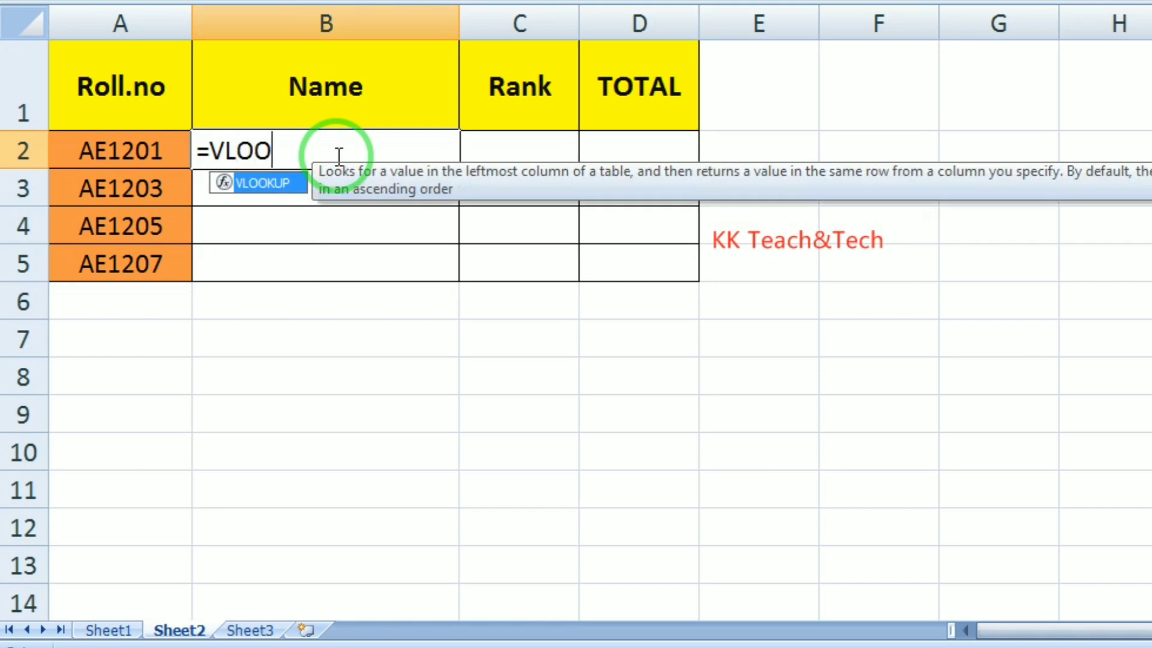
type("UP(A2,")
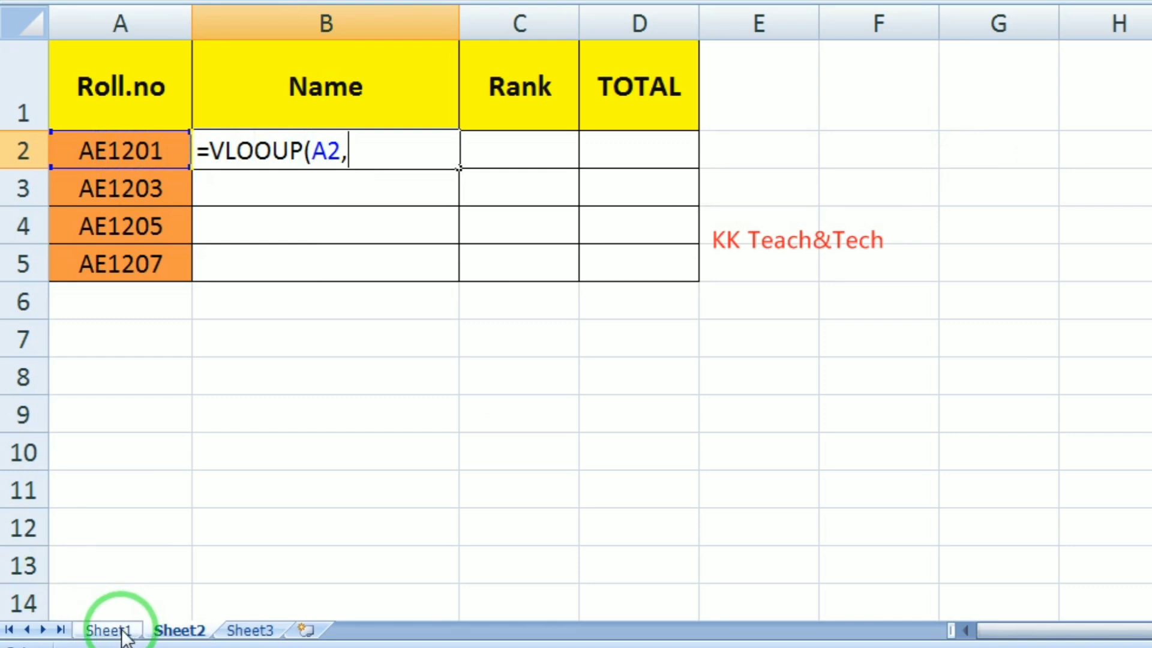
left_click(111, 630)
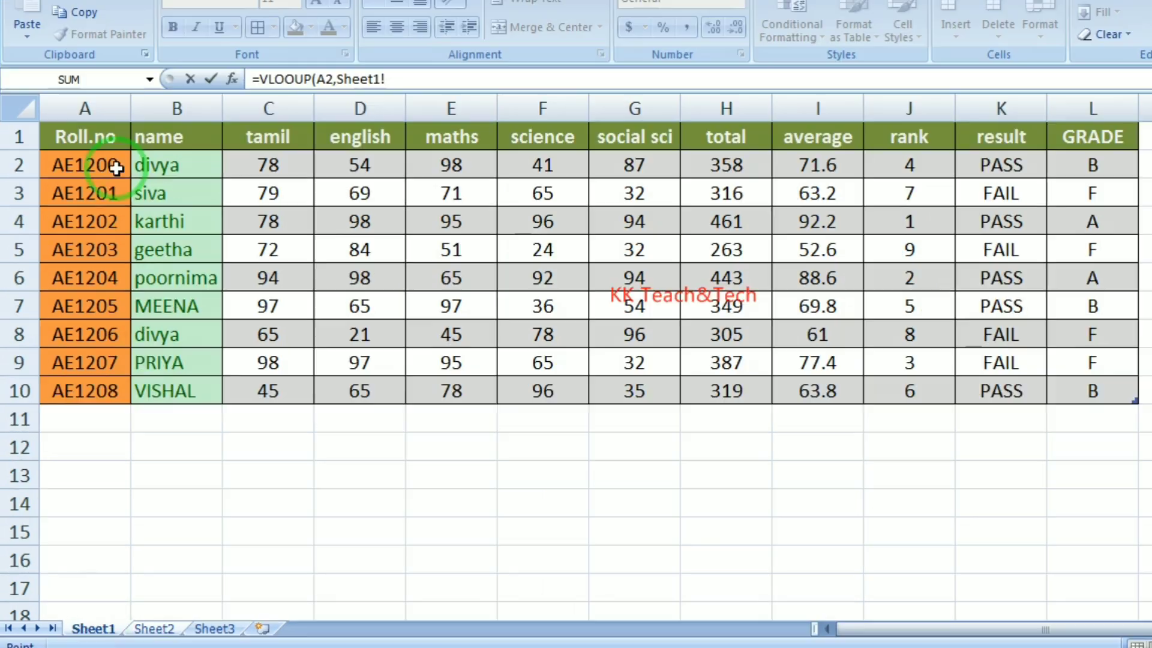
mouse_move(61, 136)
left_mouse_down()
mouse_move(621, 144)
mouse_move(1017, 168)
mouse_move(1091, 224)
mouse_move(1095, 389)
left_mouse_up()
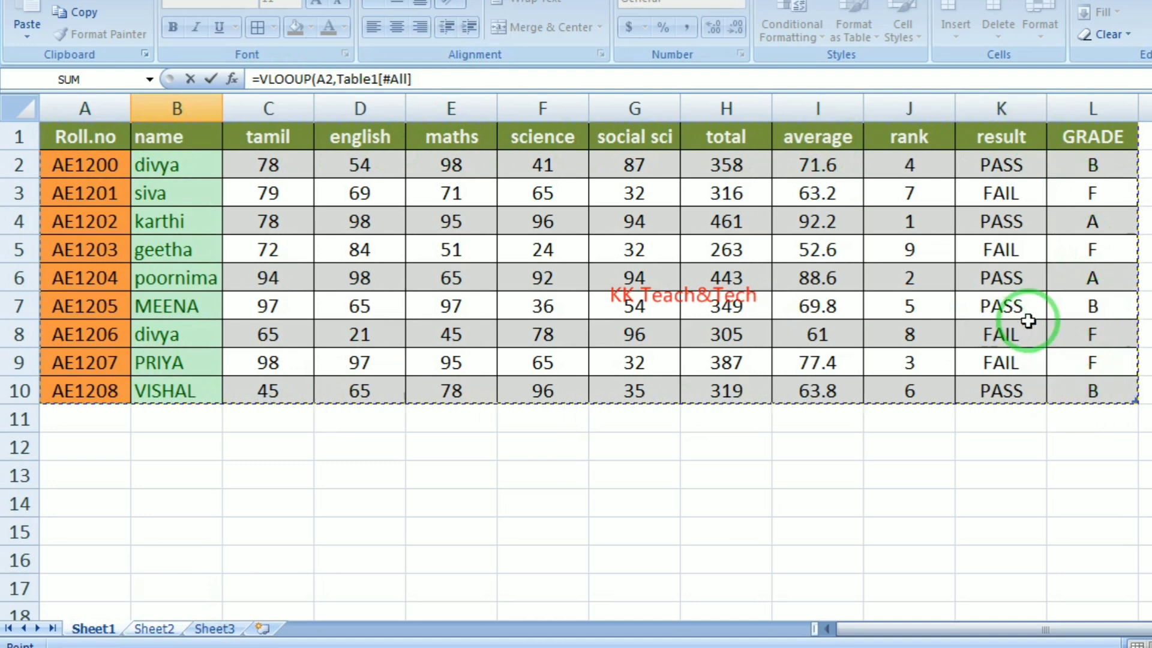
left_click(440, 82)
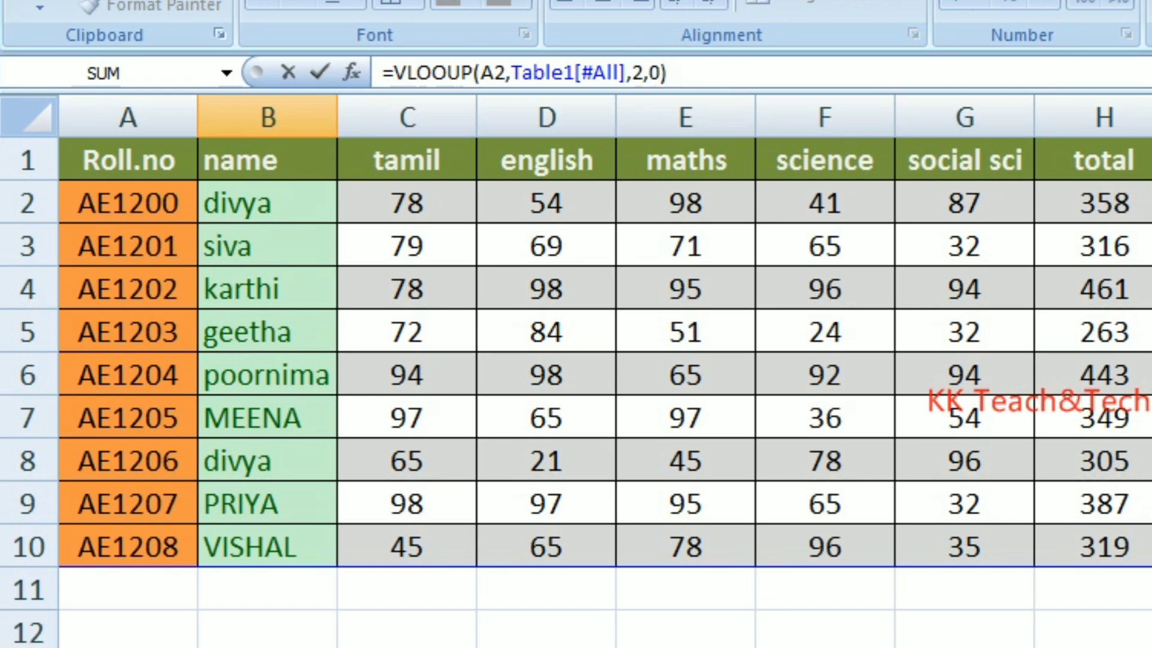
key("Return")
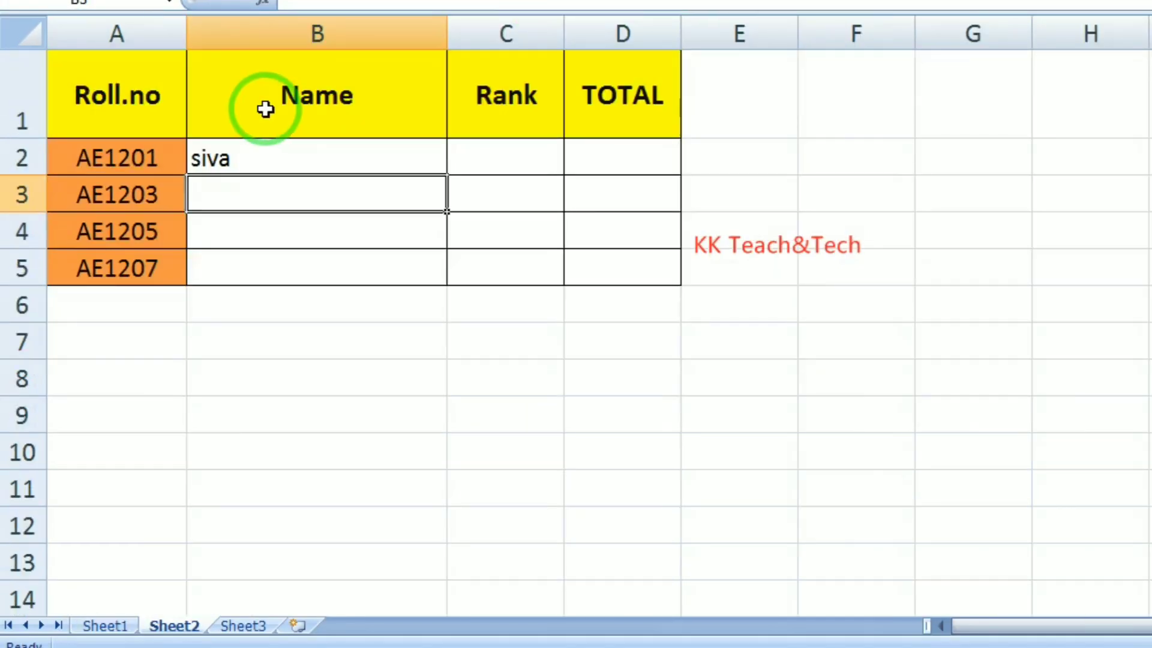
Copy the B2 name lookup down to B5 so geetha, MEENA and PRIYA appear.
left_click(248, 159)
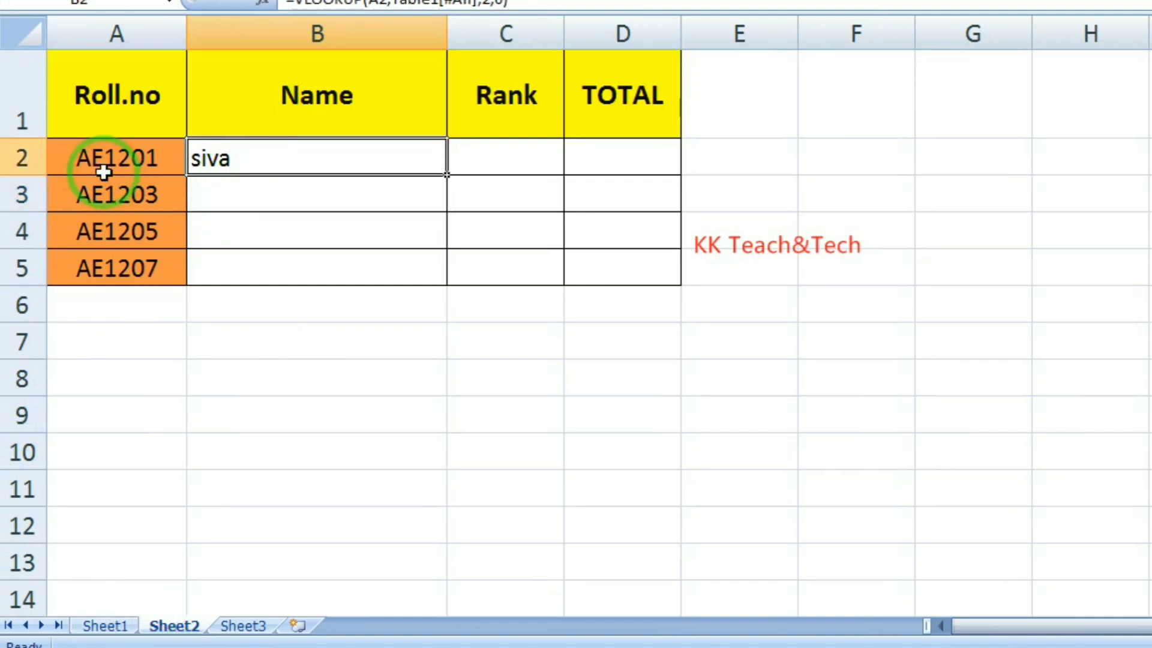
left_click(108, 626)
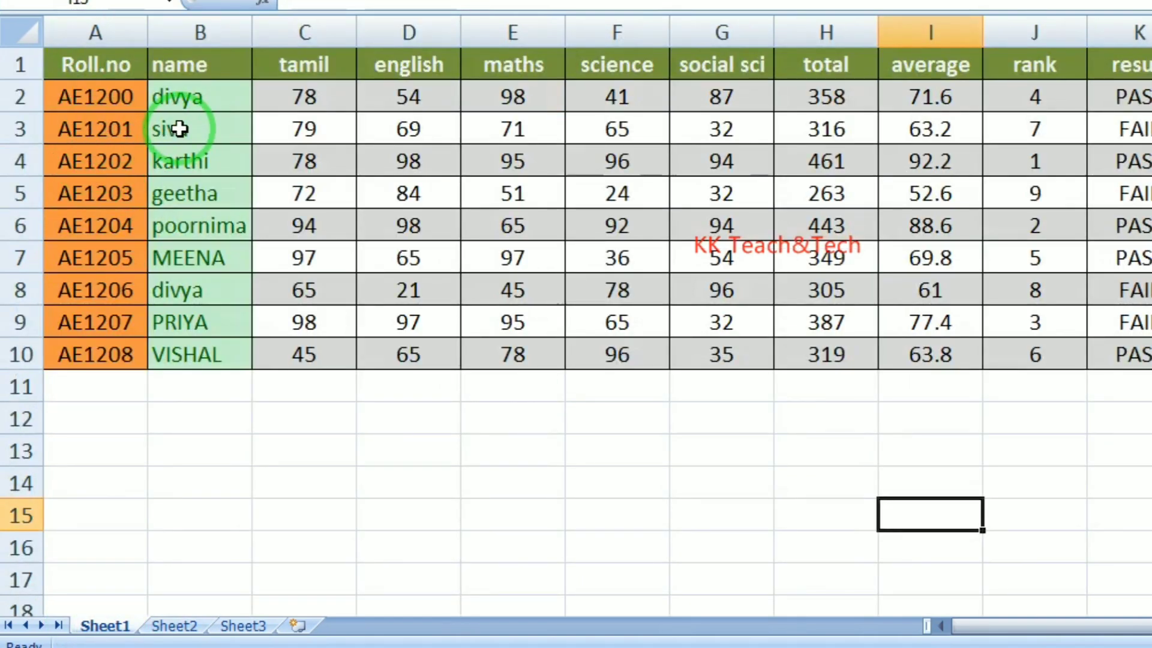
left_click(177, 625)
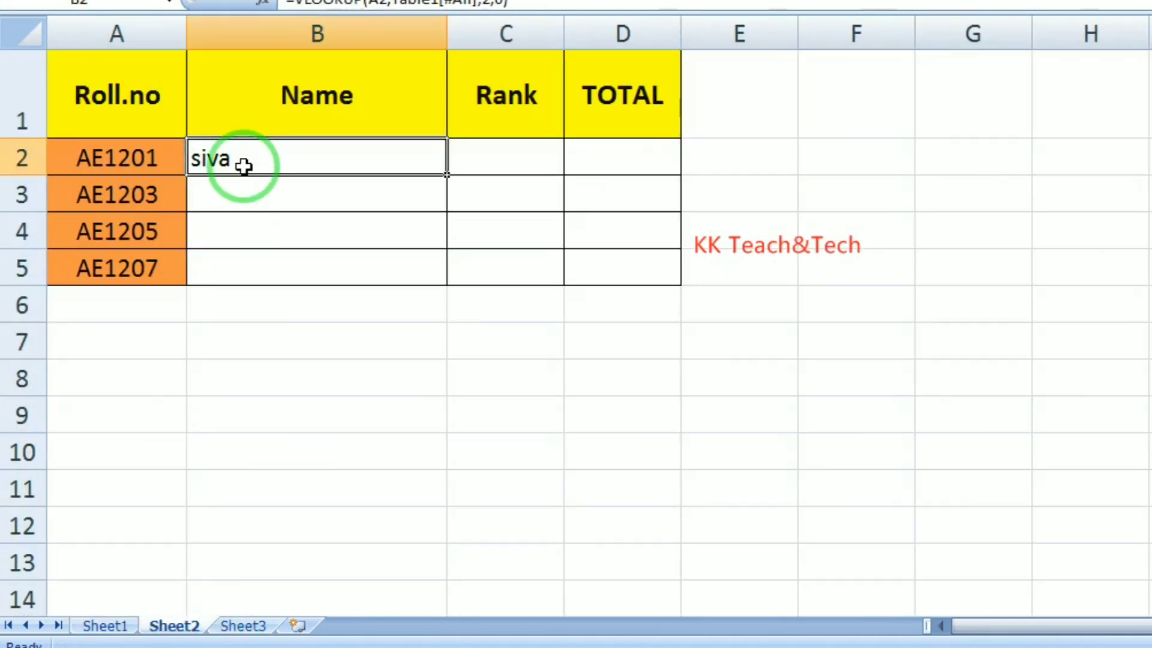
left_click(302, 356)
left_click(309, 173)
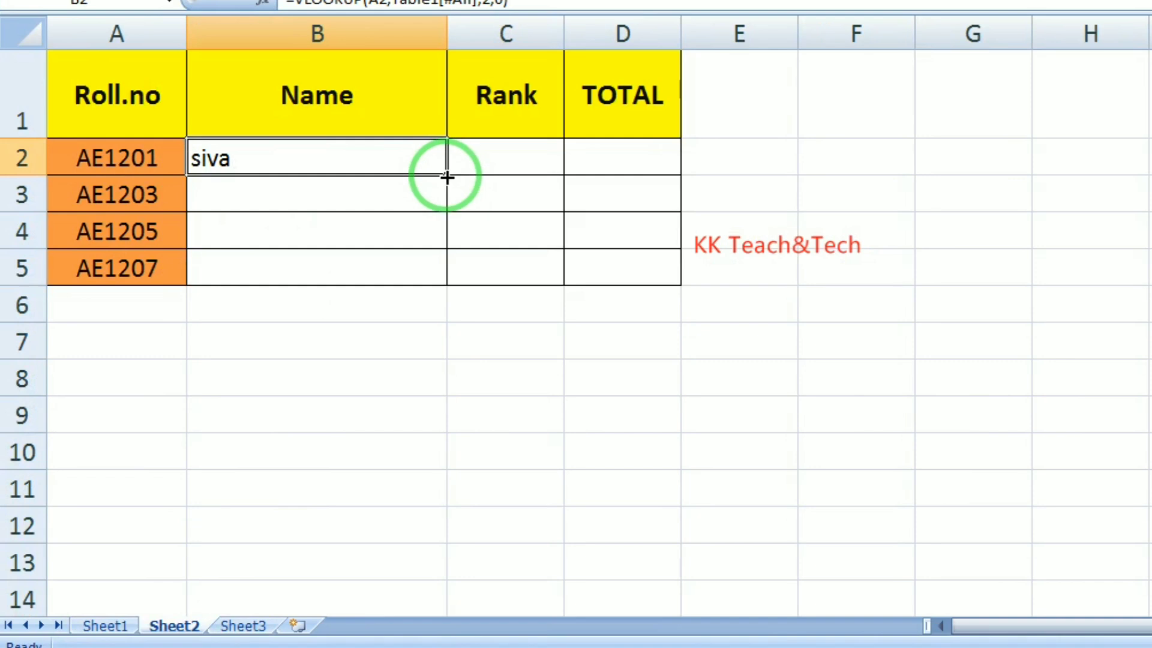
left_click_drag(447, 177, 445, 270)
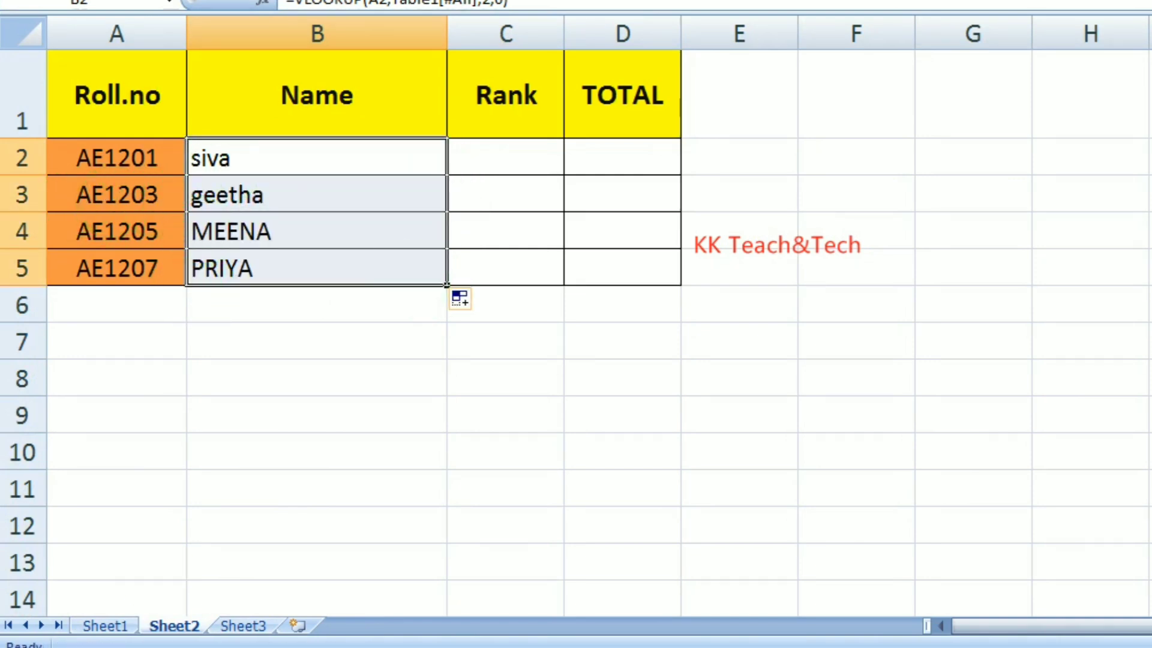
Compare Sheet2's names against Sheet1's marks table for all four roll numbers.
left_click(108, 624)
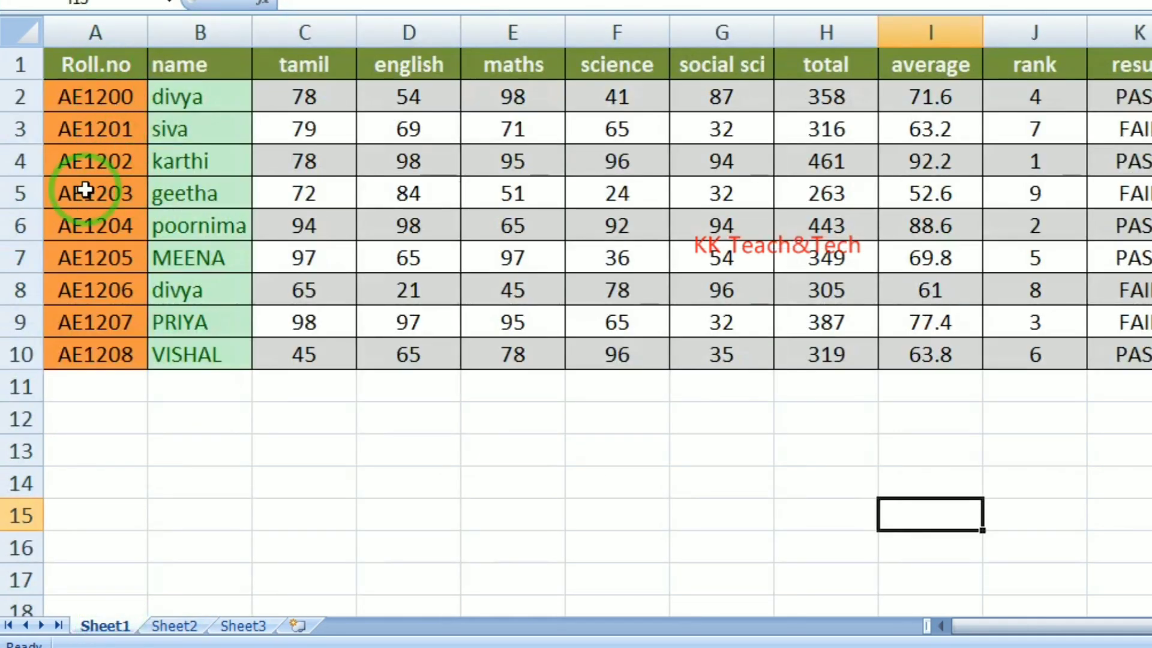
left_click(175, 626)
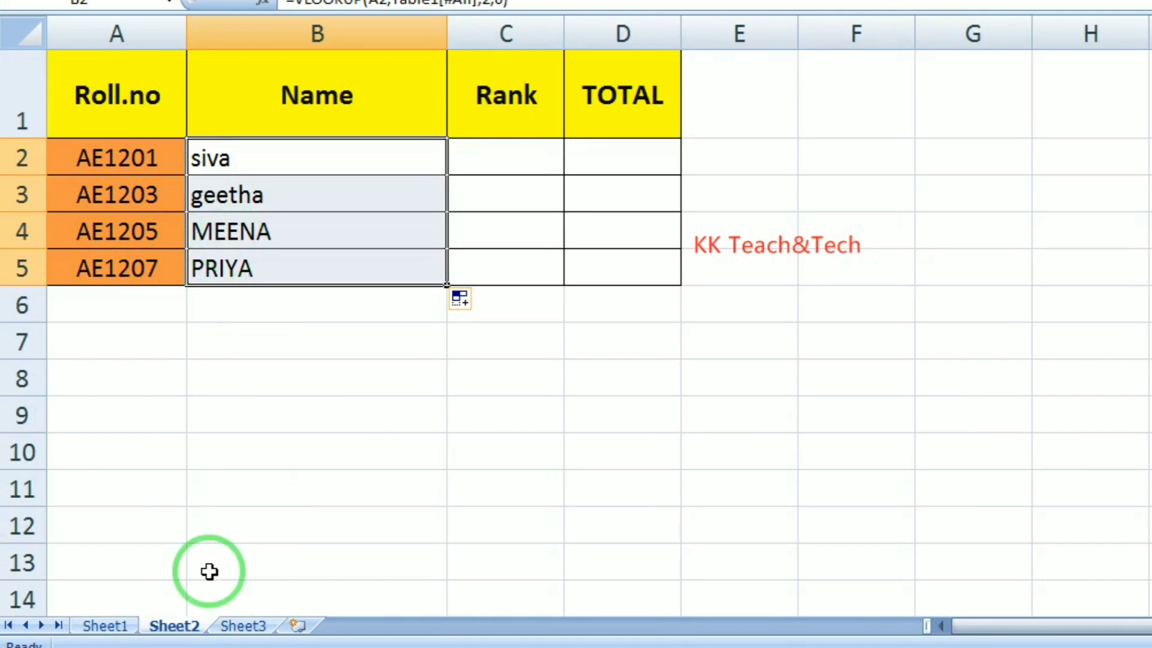
left_click(111, 625)
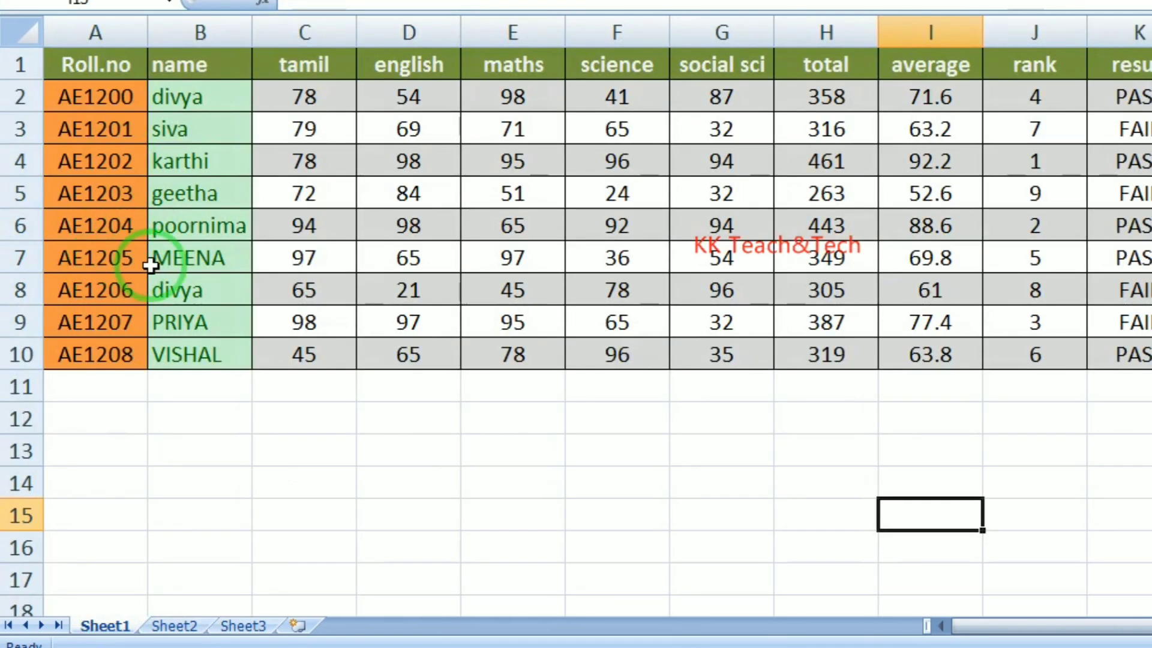
left_click(175, 626)
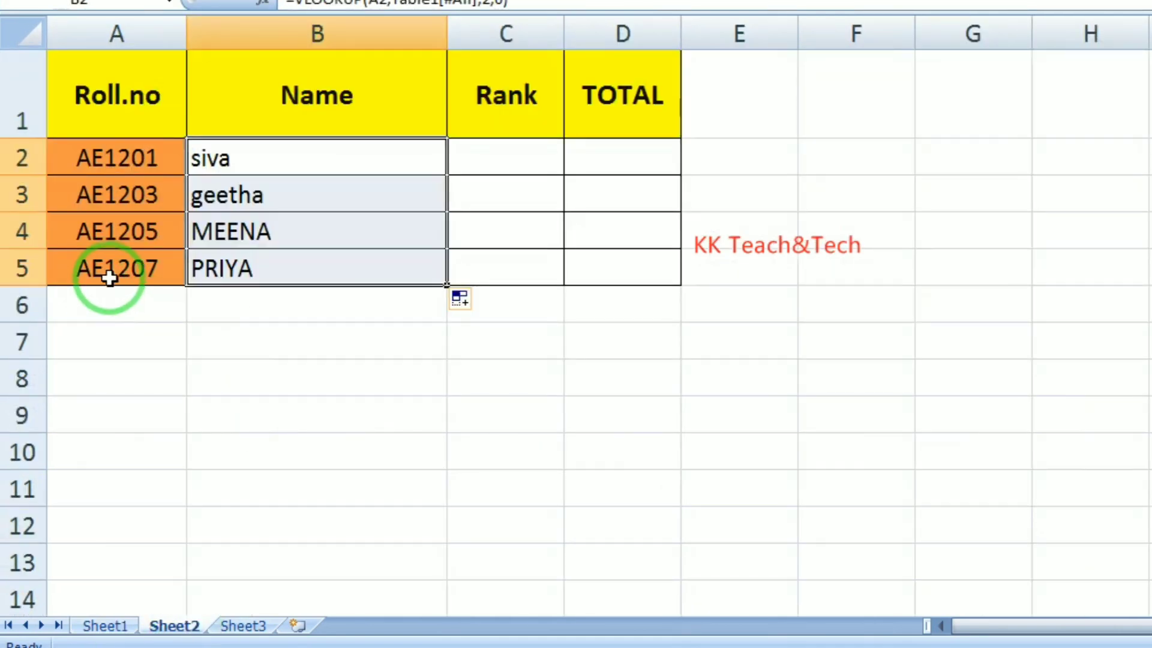
left_click(105, 625)
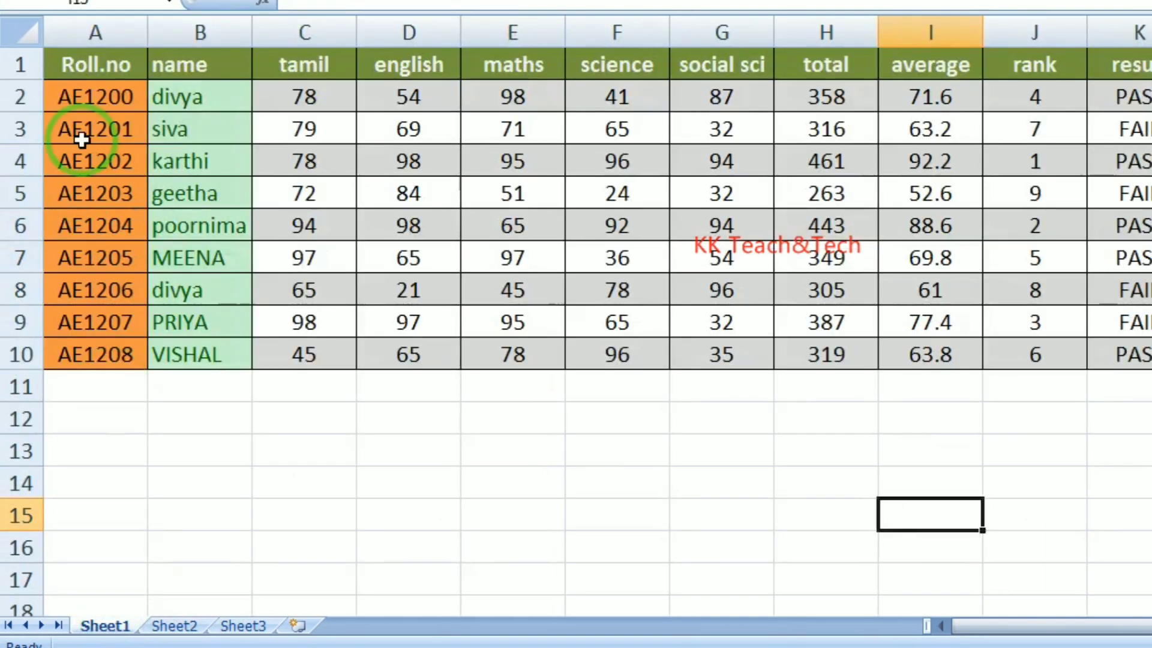
left_click(190, 627)
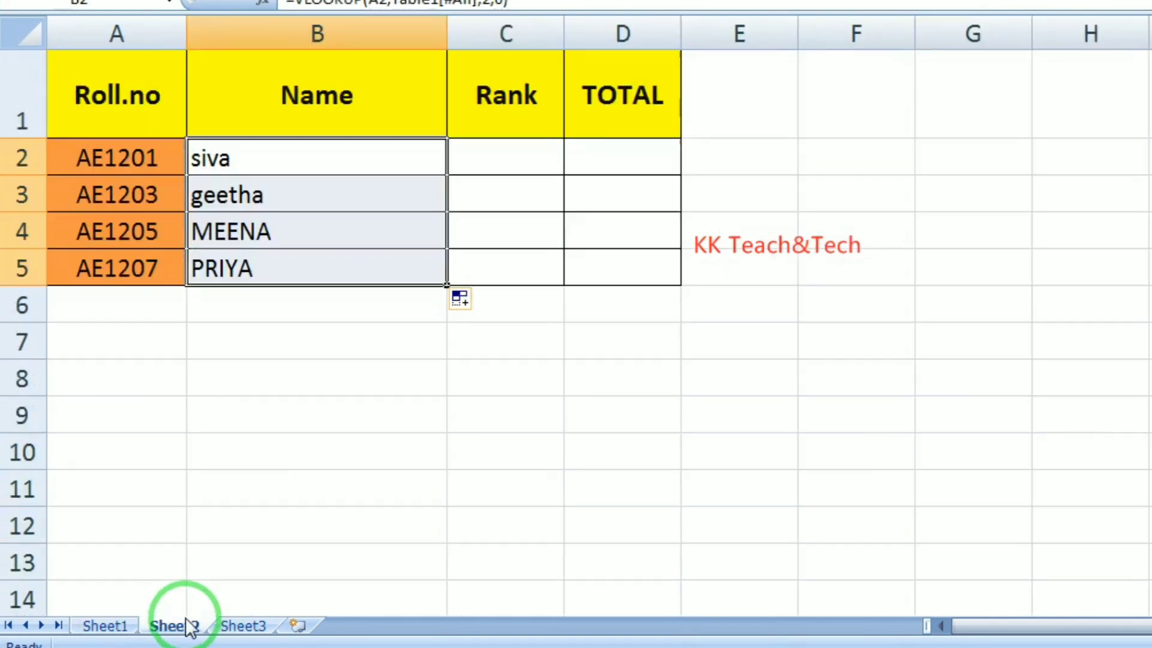
Enter =VLOOKUP(A2, Sheet1 marks table, 10, 0) in C2 so AE1201 shows rank 7.
left_click(514, 161)
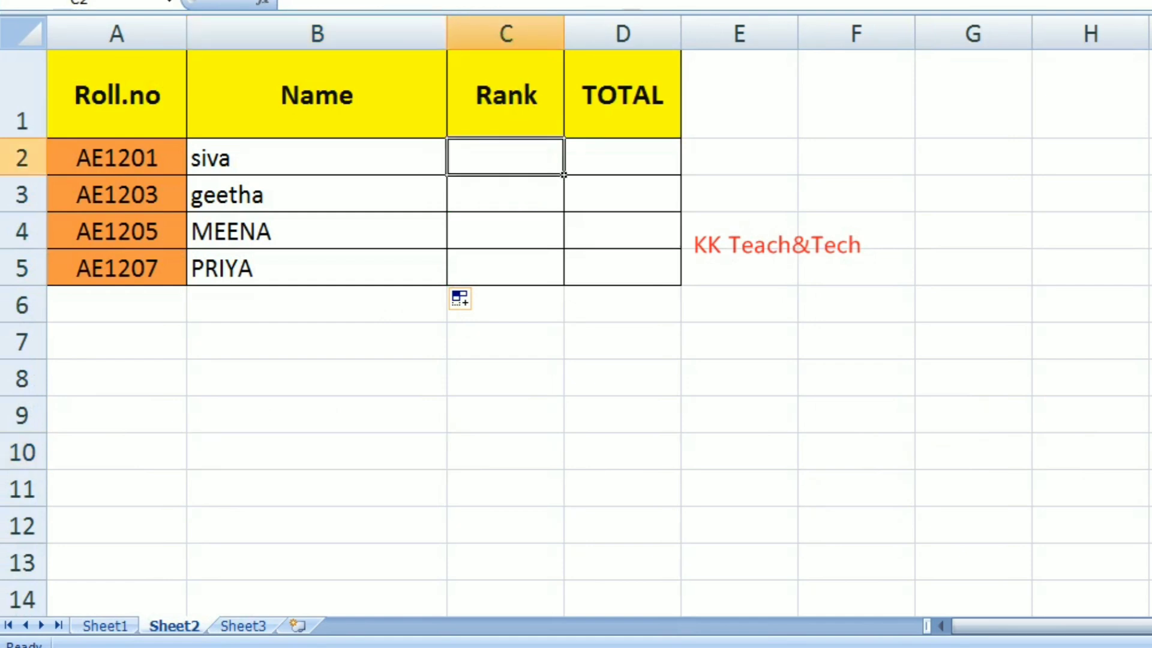
type("=VLOOKUP")
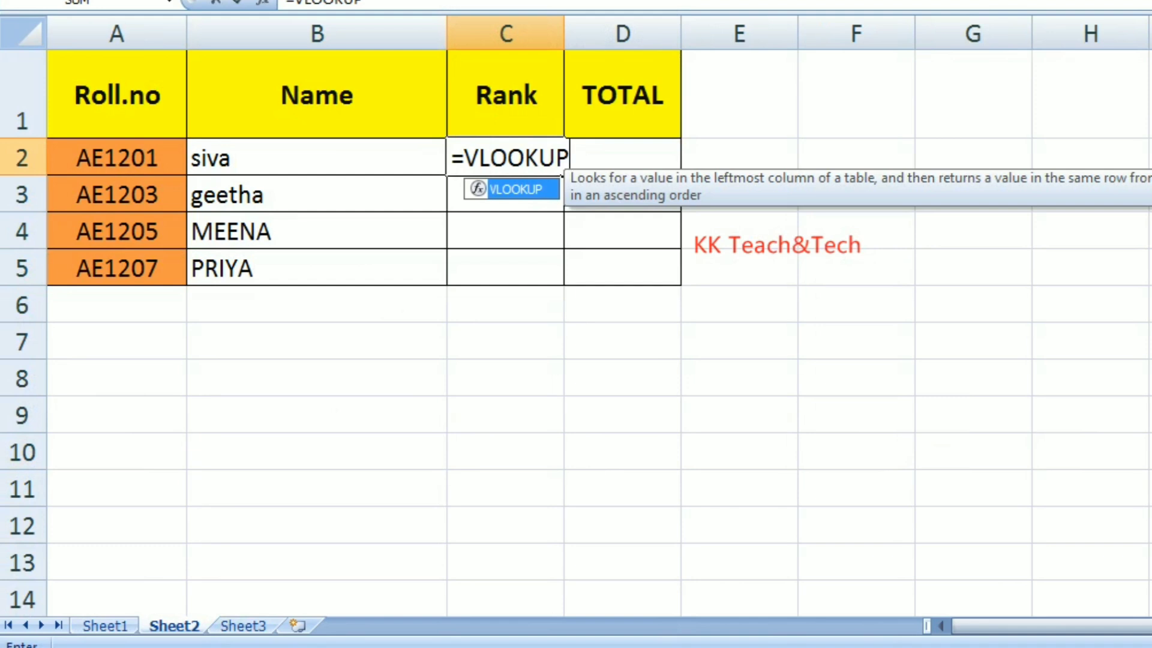
type("(")
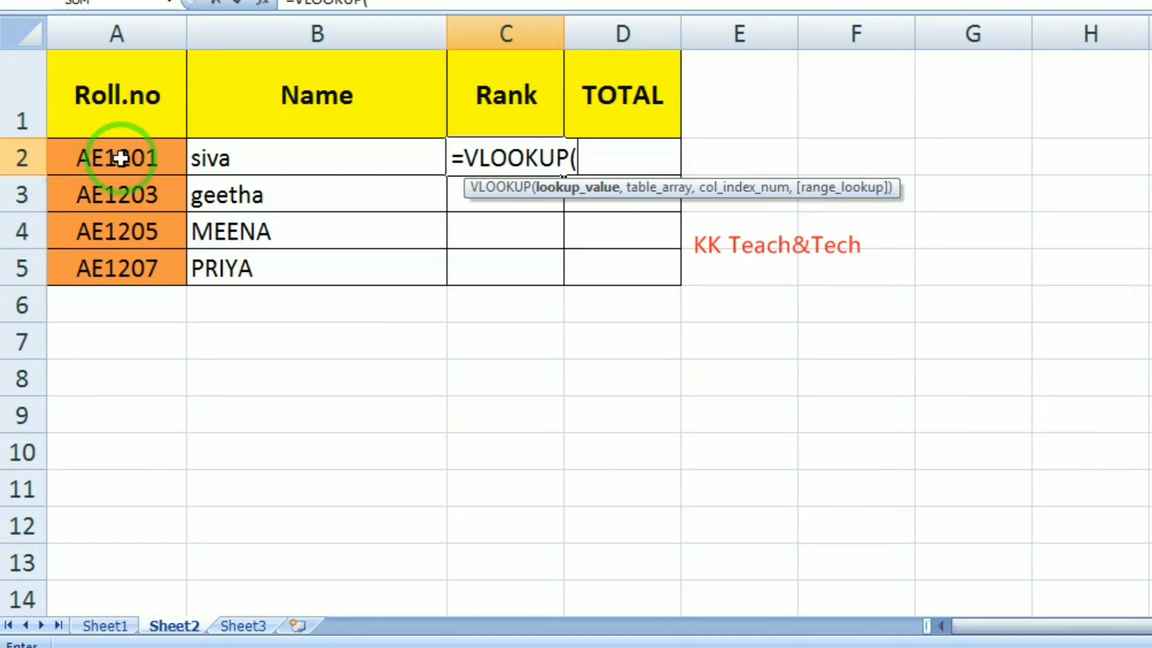
left_click(121, 158)
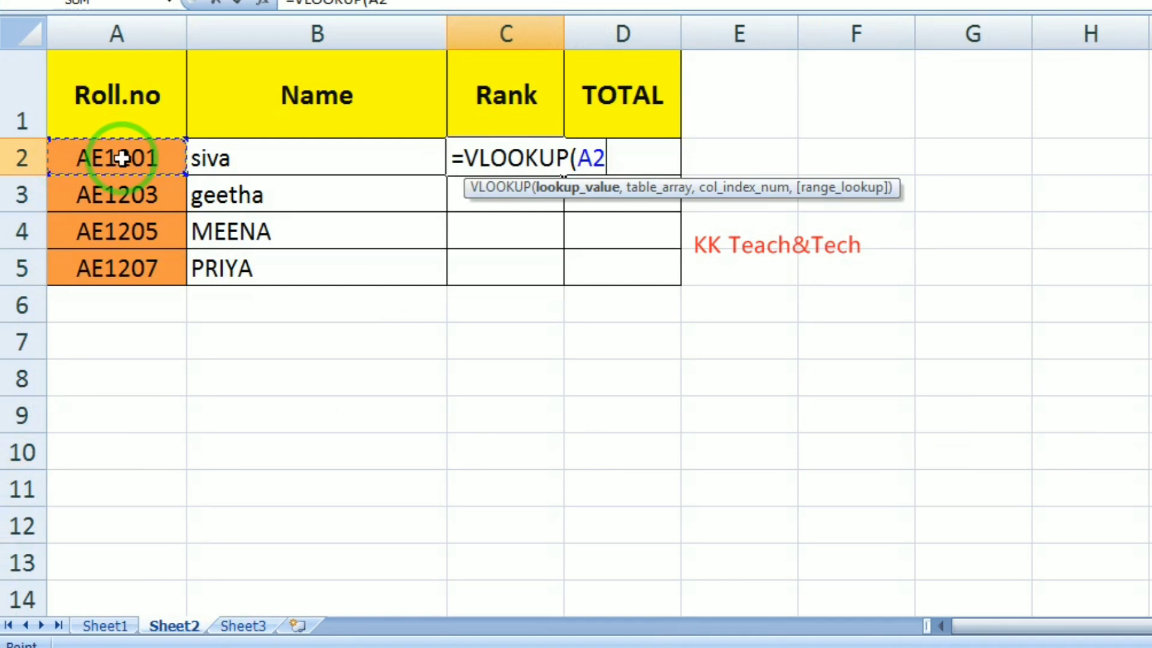
type(",")
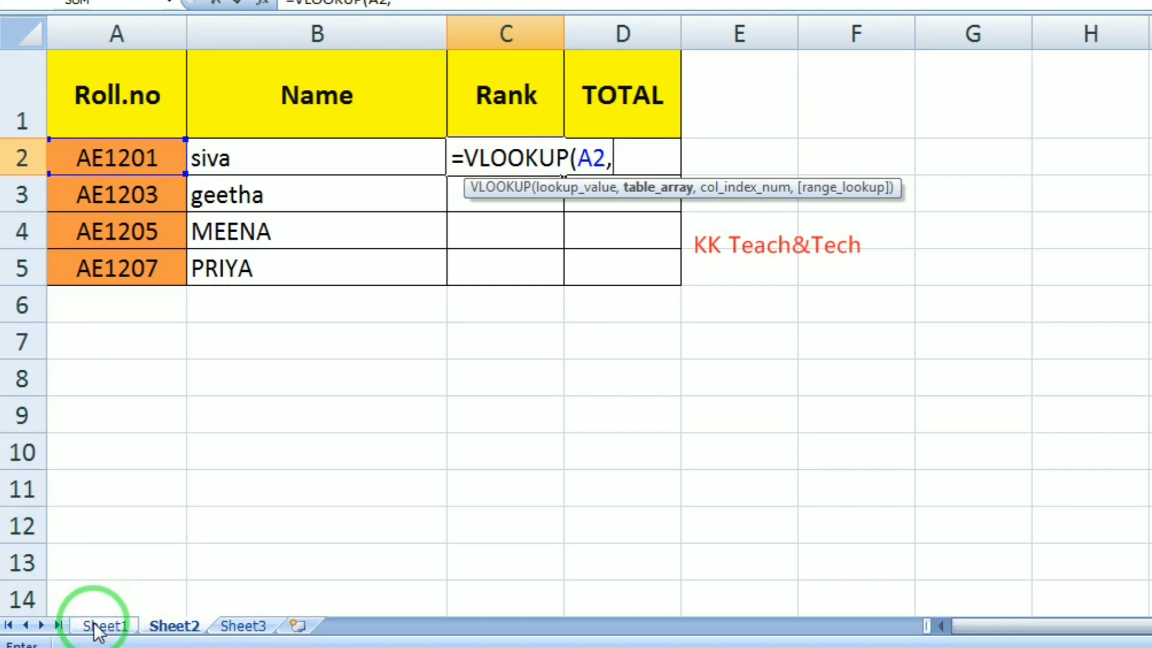
left_click(97, 627)
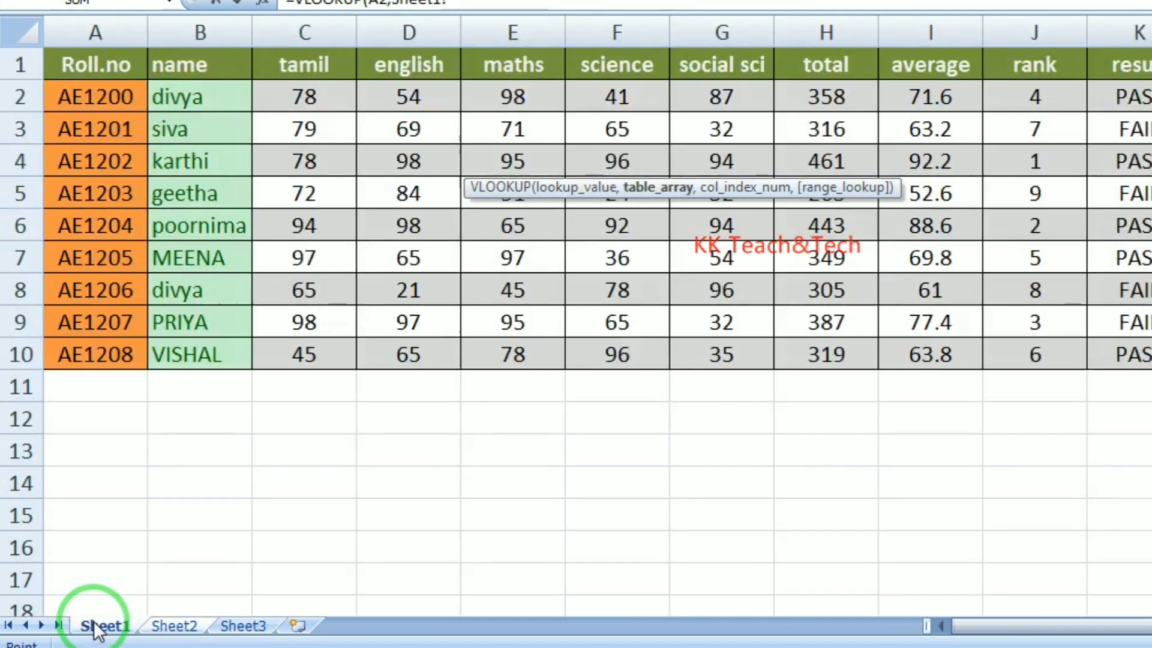
mouse_move(90, 64)
left_mouse_down()
mouse_move(1013, 91)
mouse_move(1035, 354)
left_mouse_up()
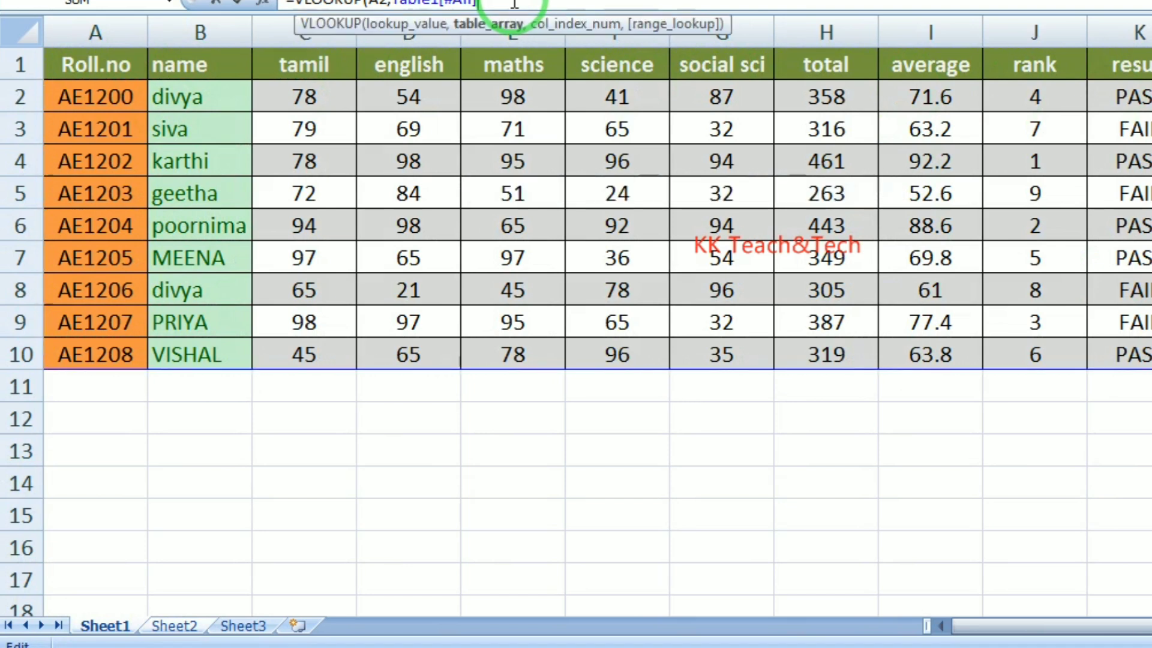
left_click(514, 3)
type(",")
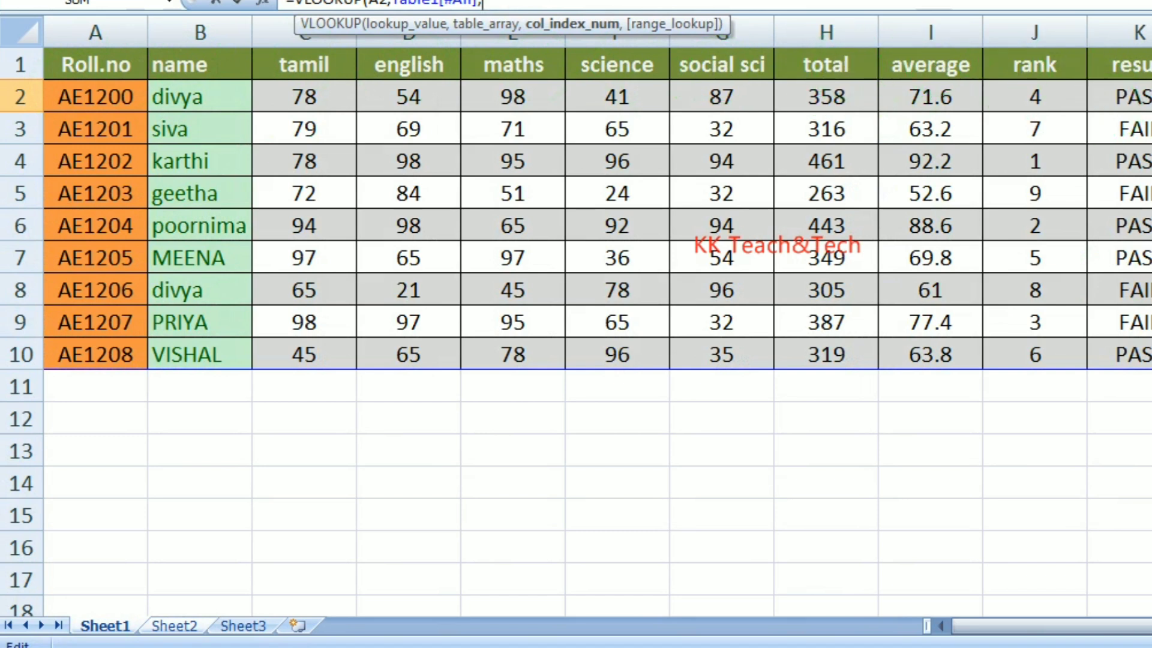
type(",0")
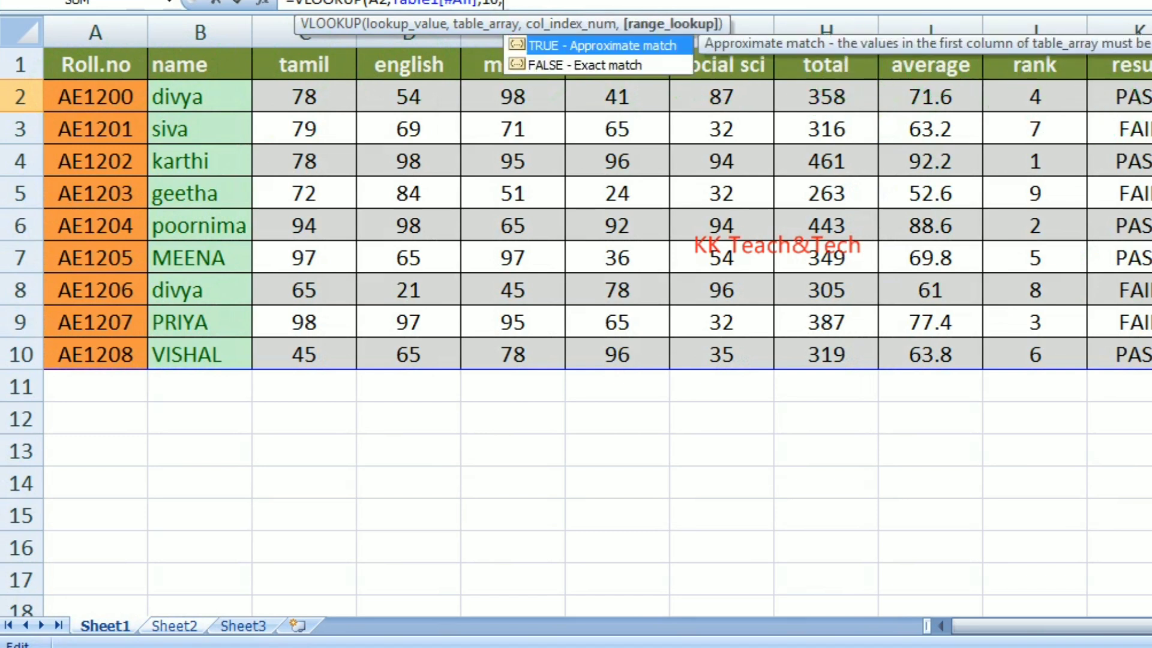
type(")")
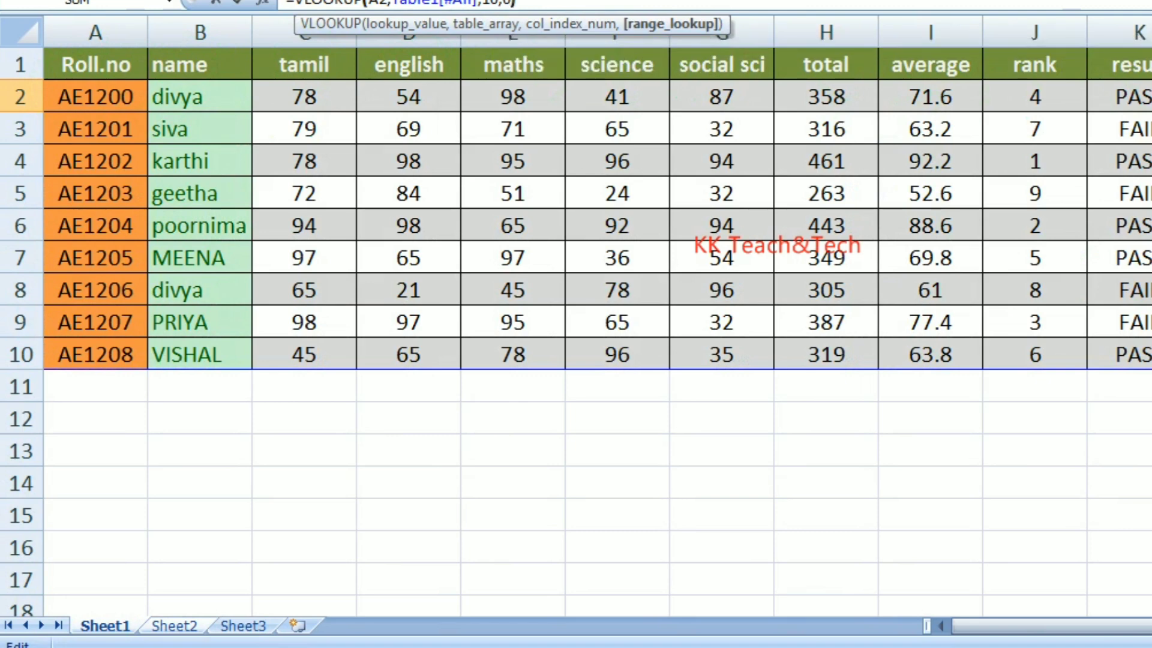
key("Return")
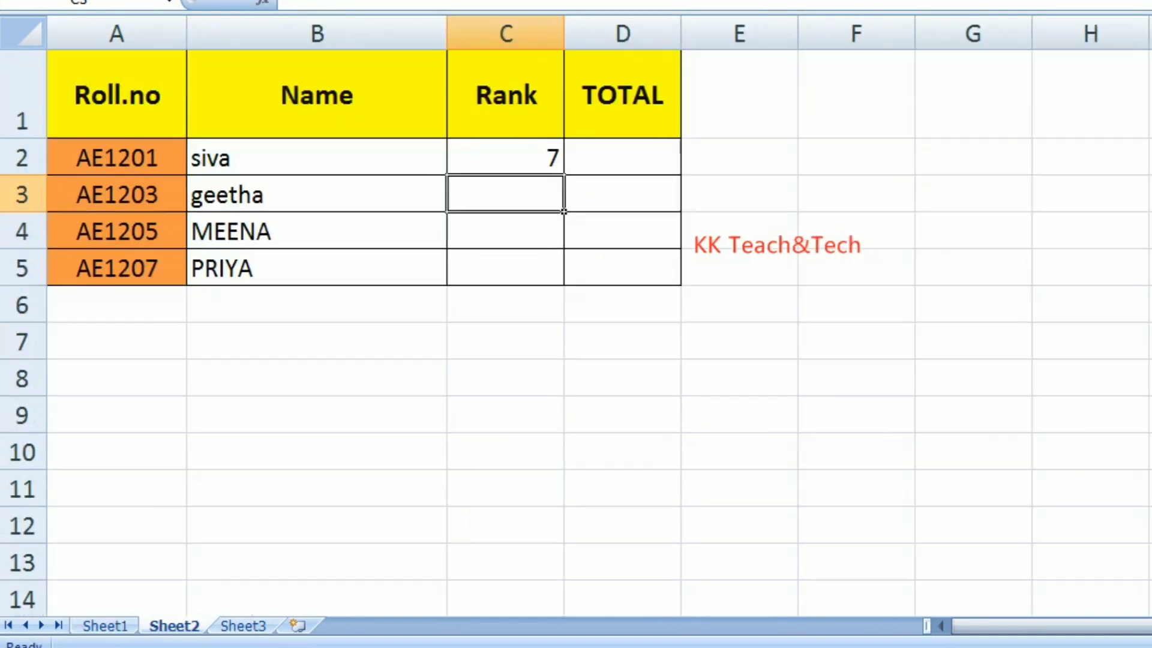
Fill the C2 rank lookup down to C5, giving ranks 9, 5 and 3.
left_click(524, 157)
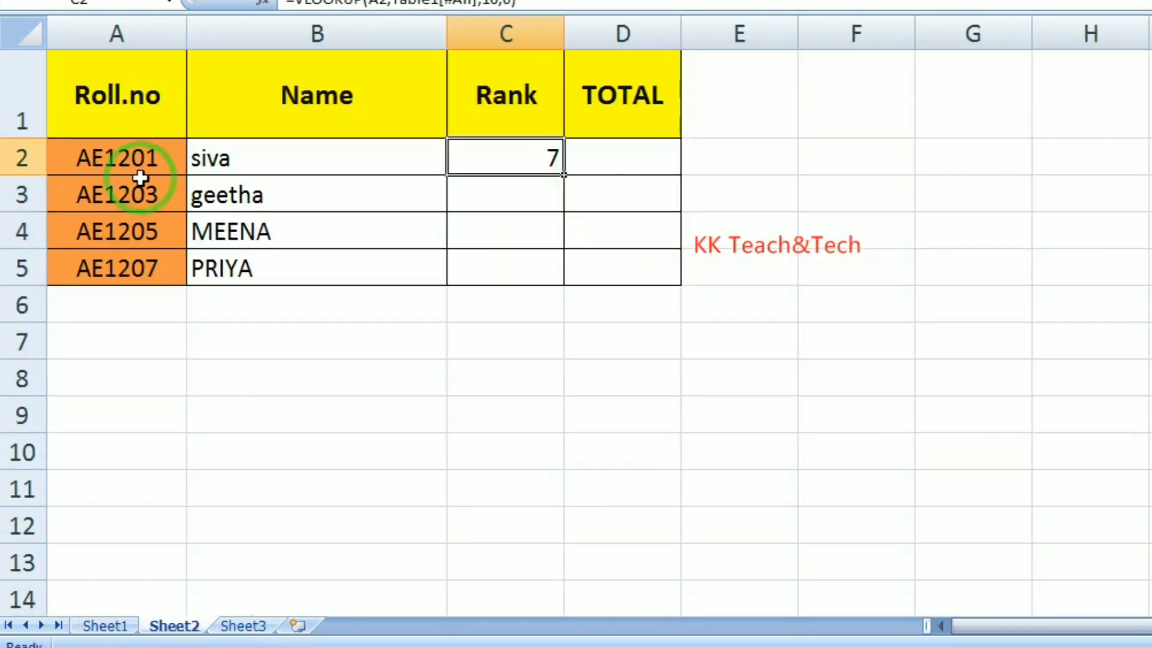
left_click(106, 626)
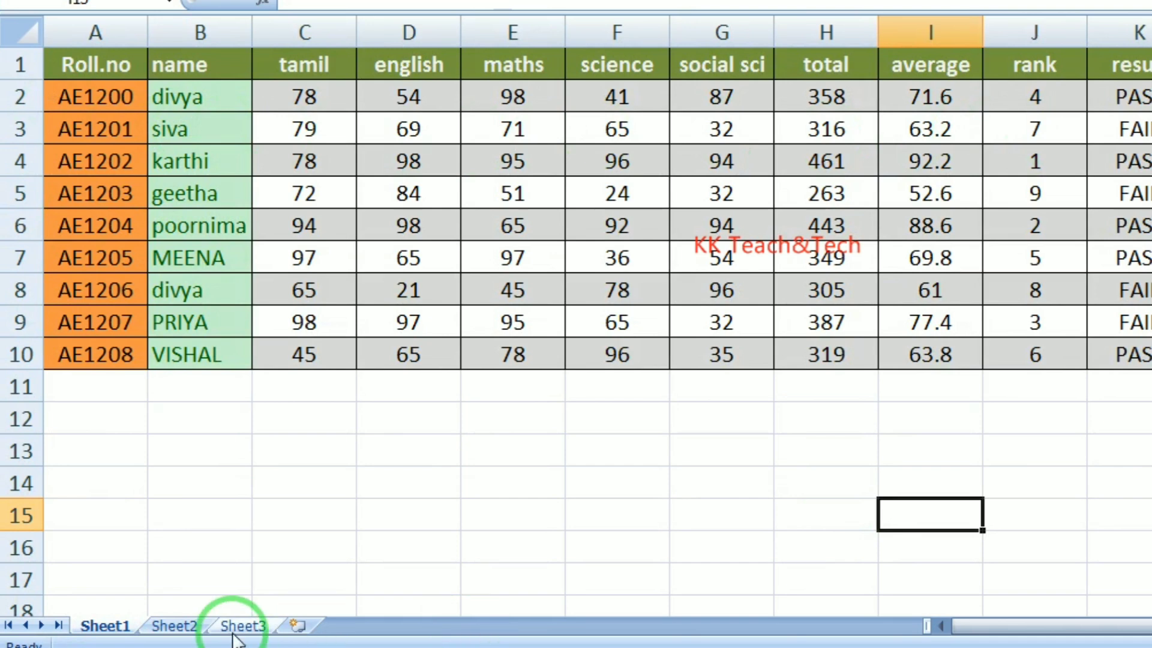
left_click(174, 626)
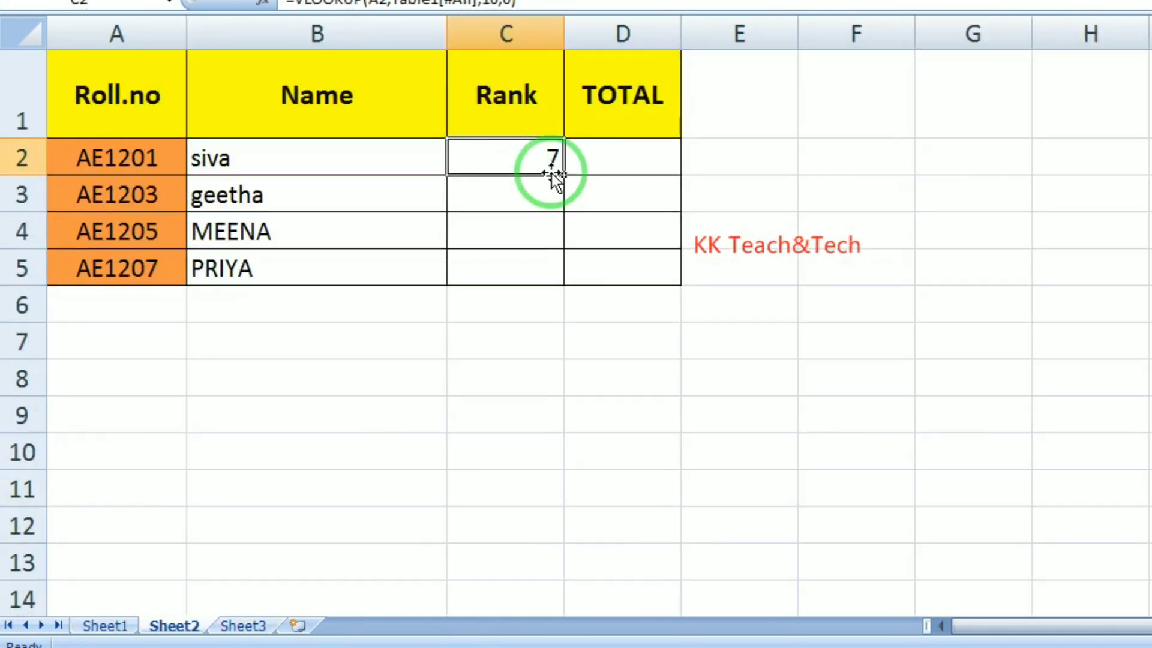
left_click_drag(564, 174, 560, 277)
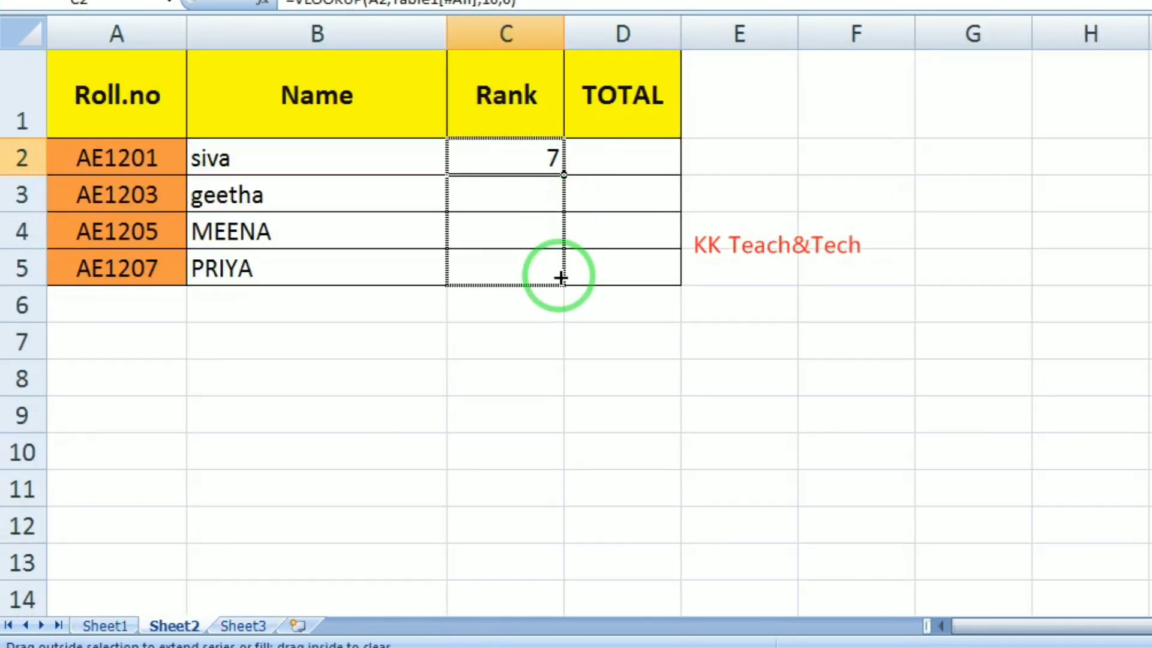
left_click(695, 417)
left_click(625, 161)
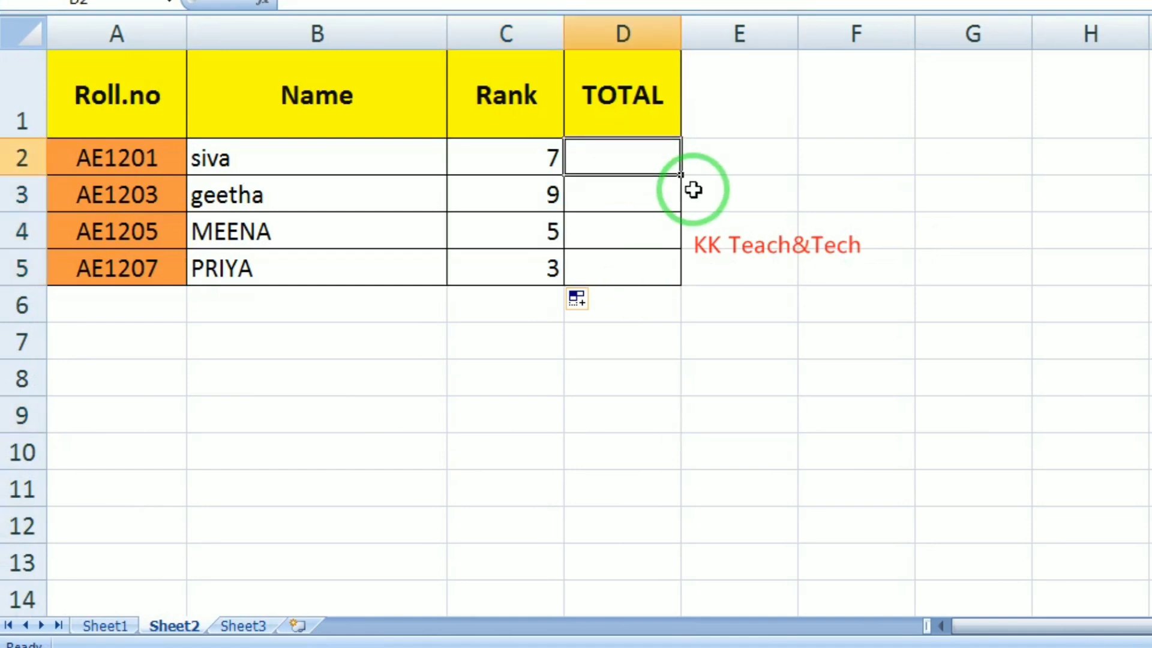
Enter =VLOOKUP(A2,Table1[#All],8,0) in D2 so siva's total shows 316.
type("=V")
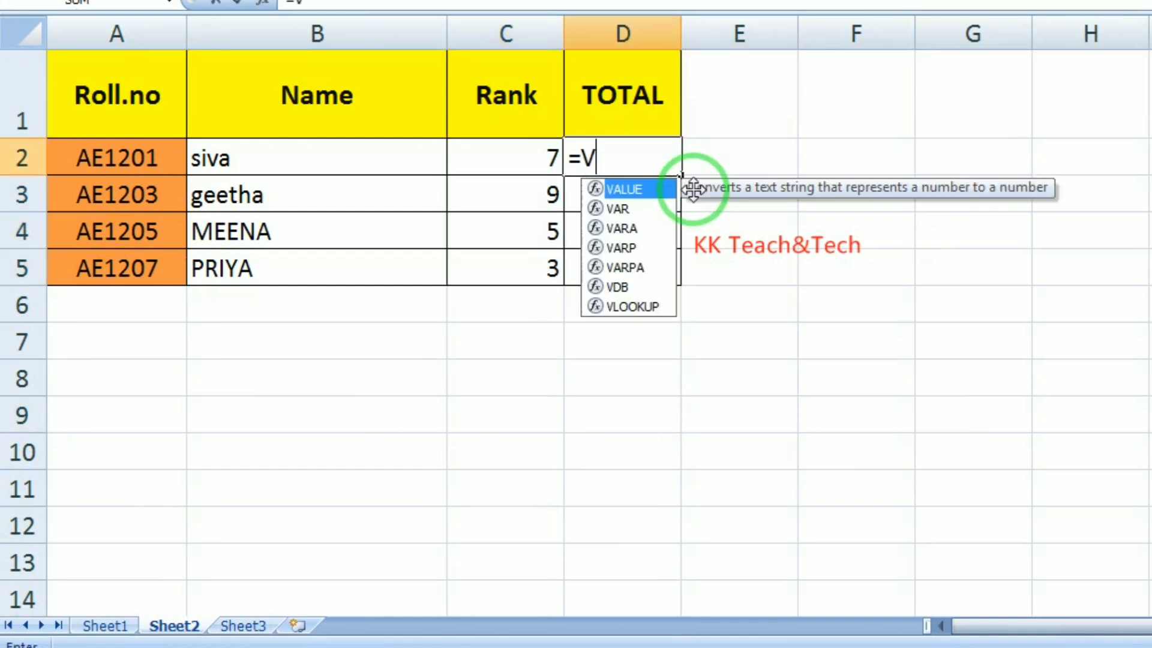
type("LOOKUP")
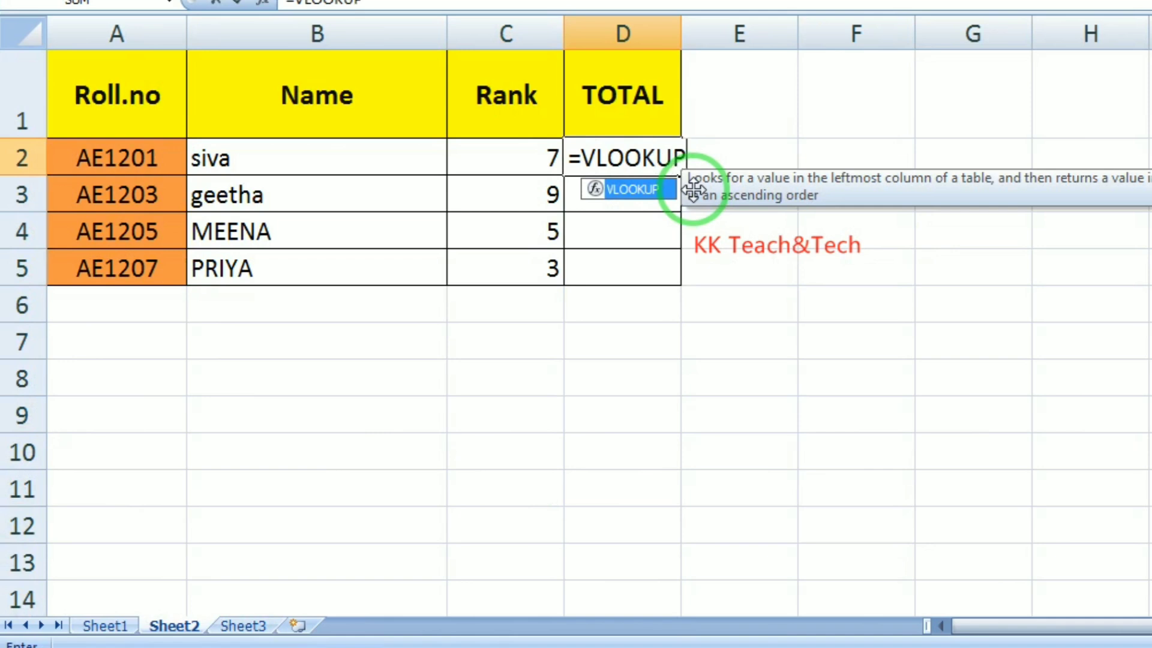
type("(")
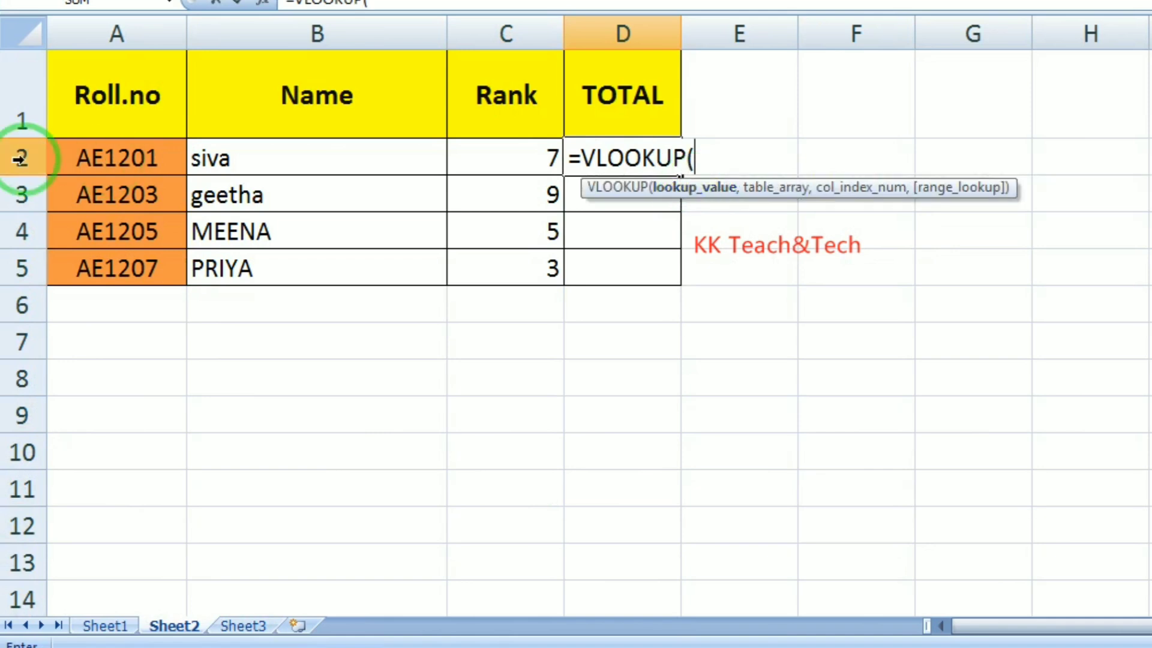
left_click(120, 157)
type(",")
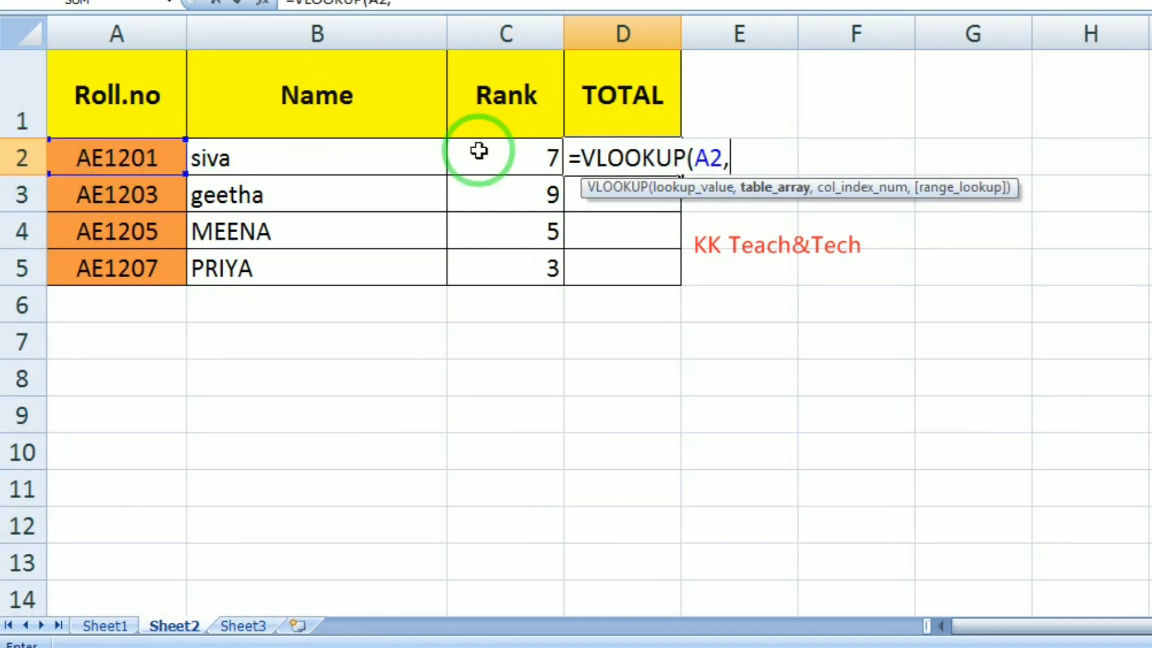
left_click(137, 625)
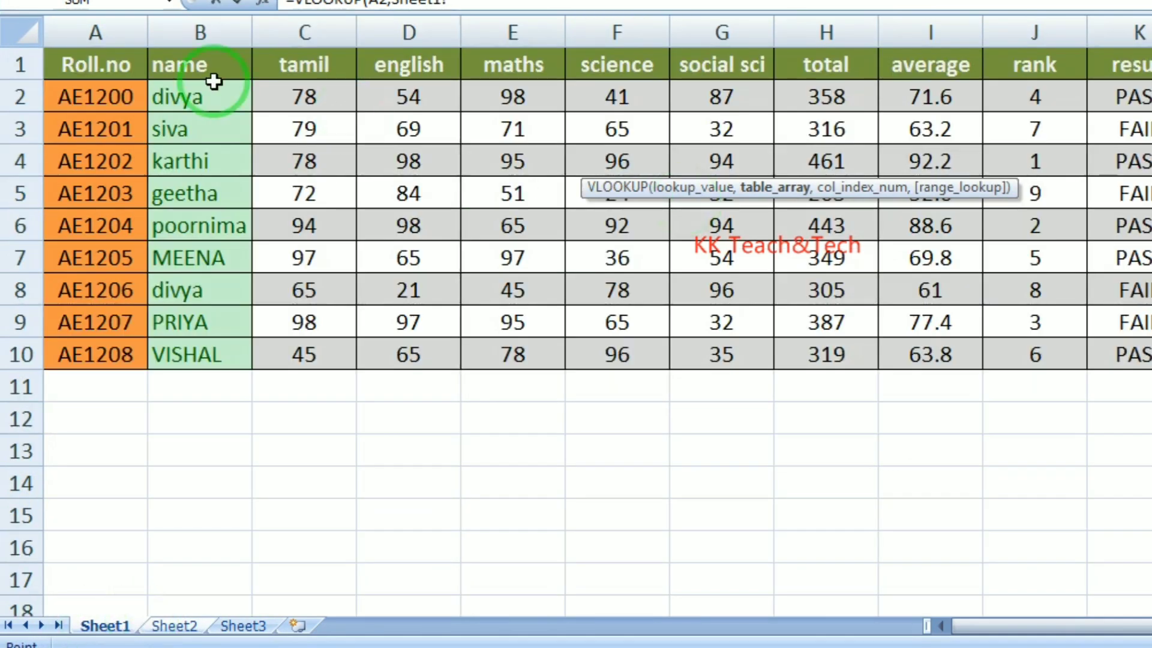
mouse_move(87, 64)
left_mouse_down()
mouse_move(1143, 264)
mouse_move(1143, 357)
left_mouse_up()
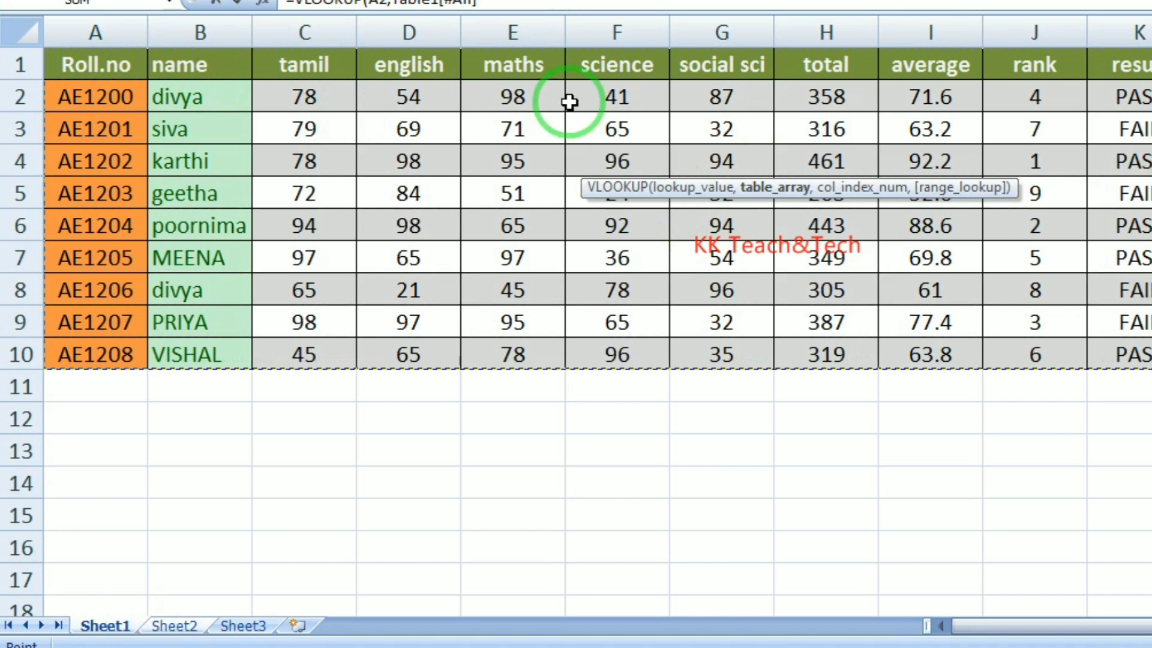
left_click(495, 3)
type(",8")
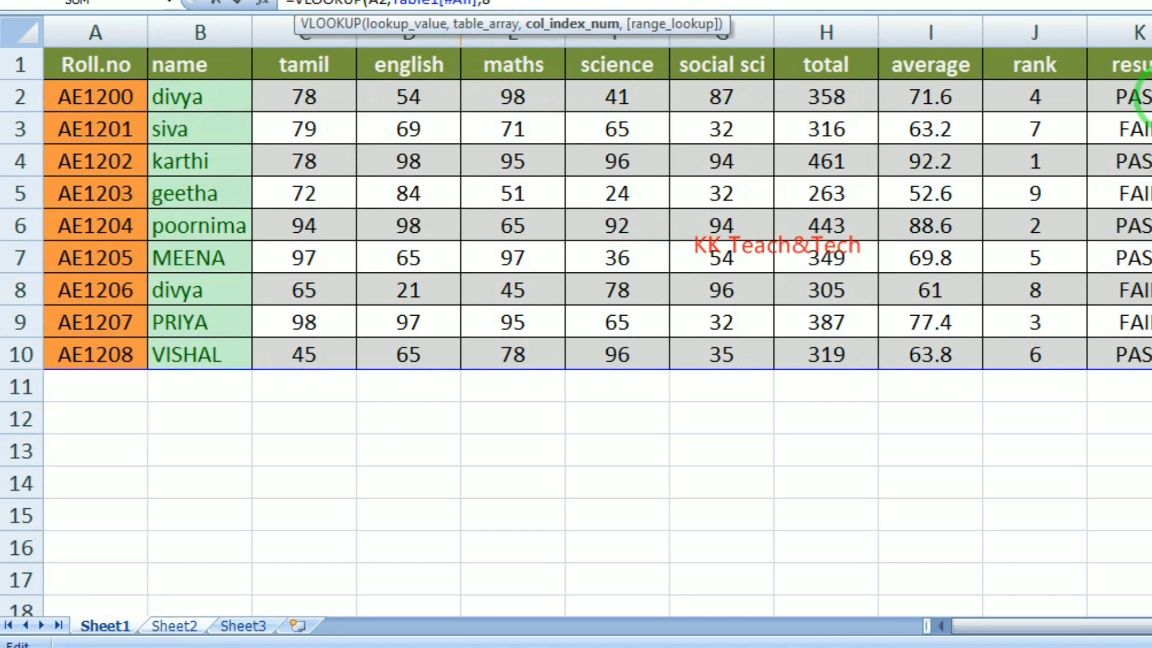
type(",0")
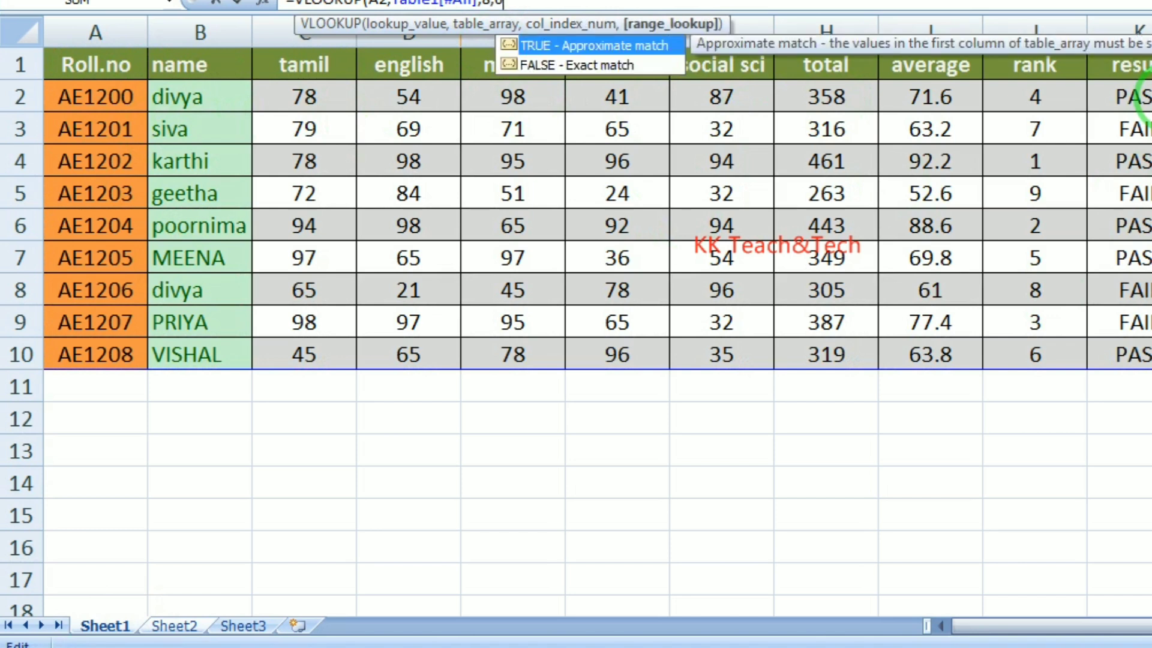
key("Return")
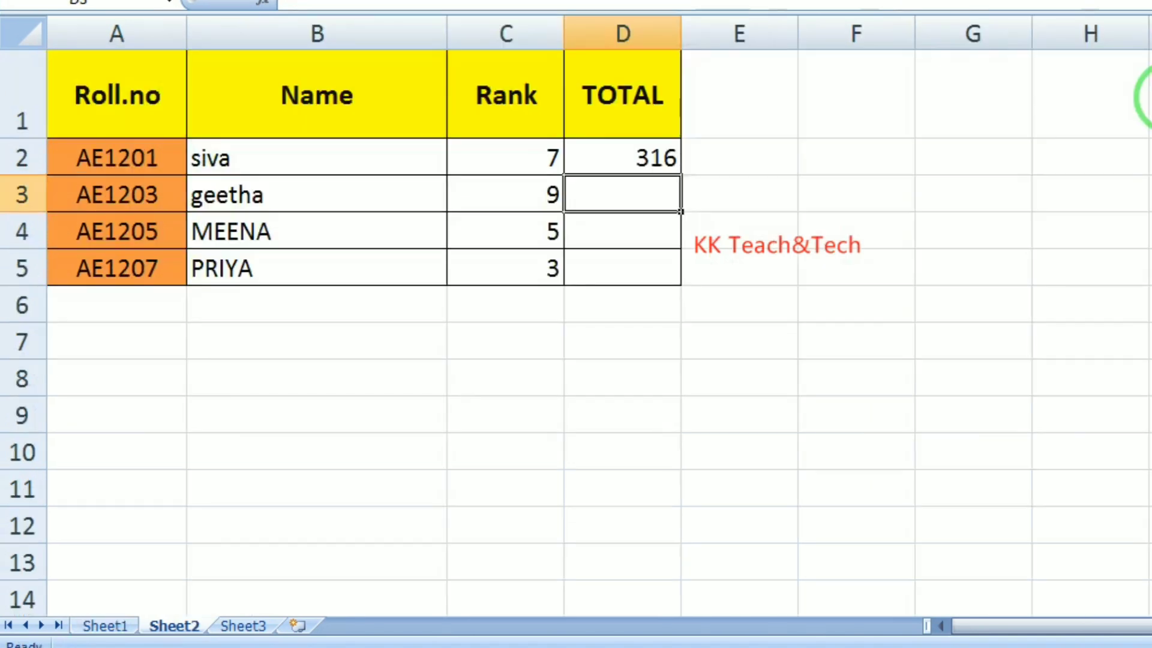
Fill the D2 total lookup down to D5 (263, 349, 387) and return to Sheet1.
left_click(624, 155)
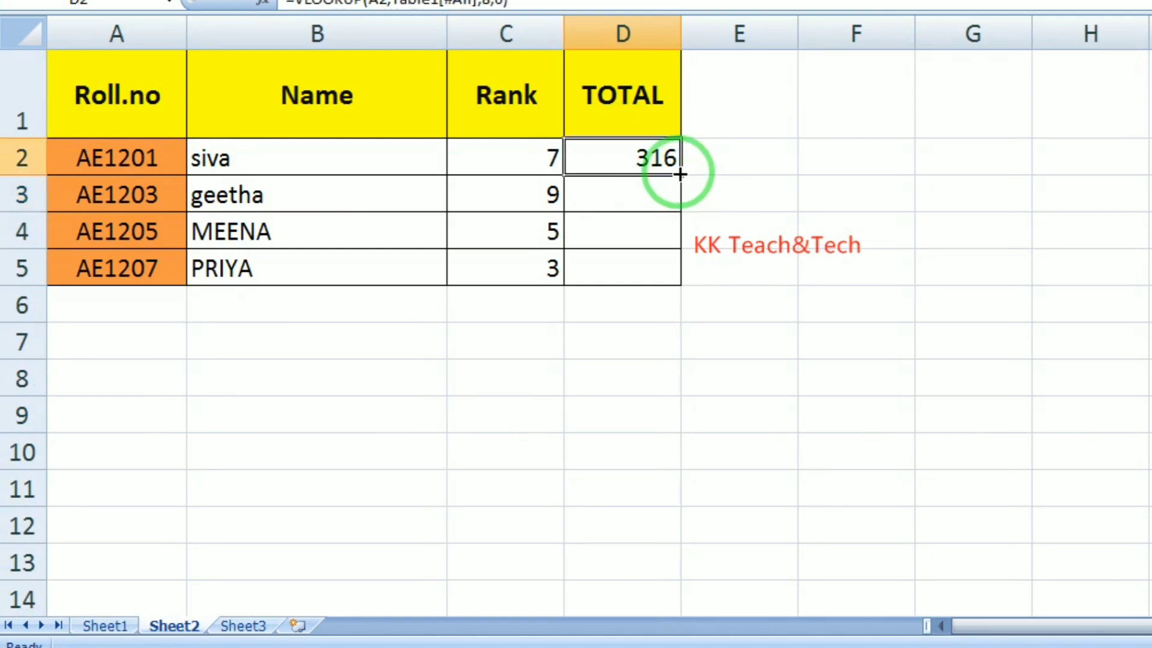
left_click_drag(680, 174, 670, 277)
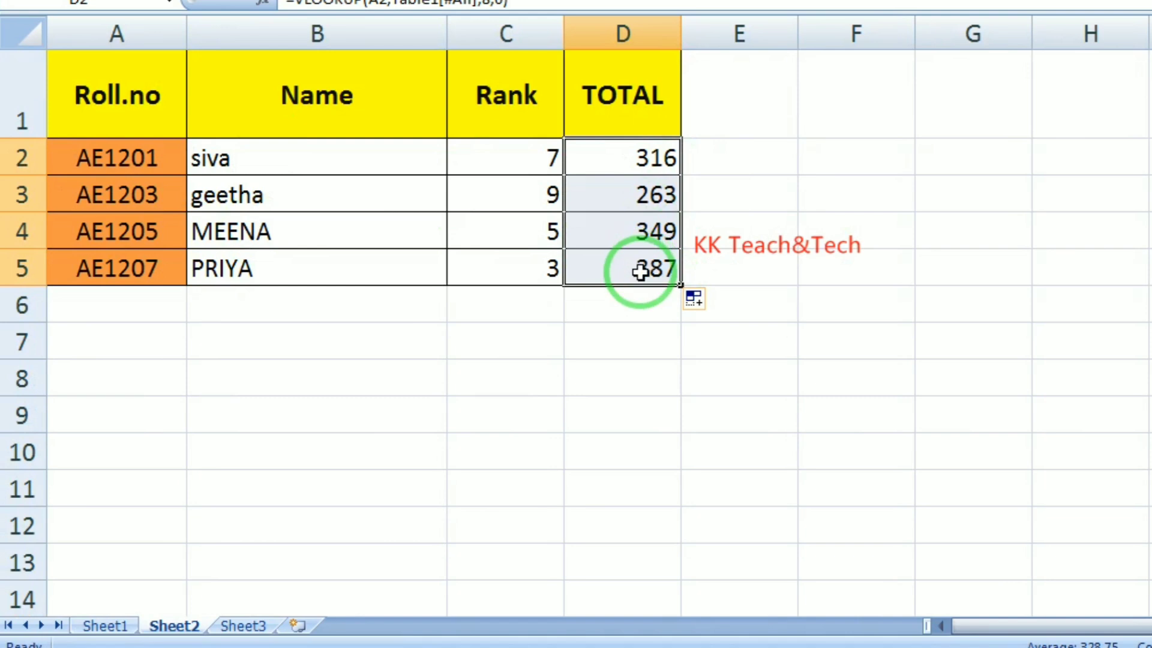
left_click(105, 624)
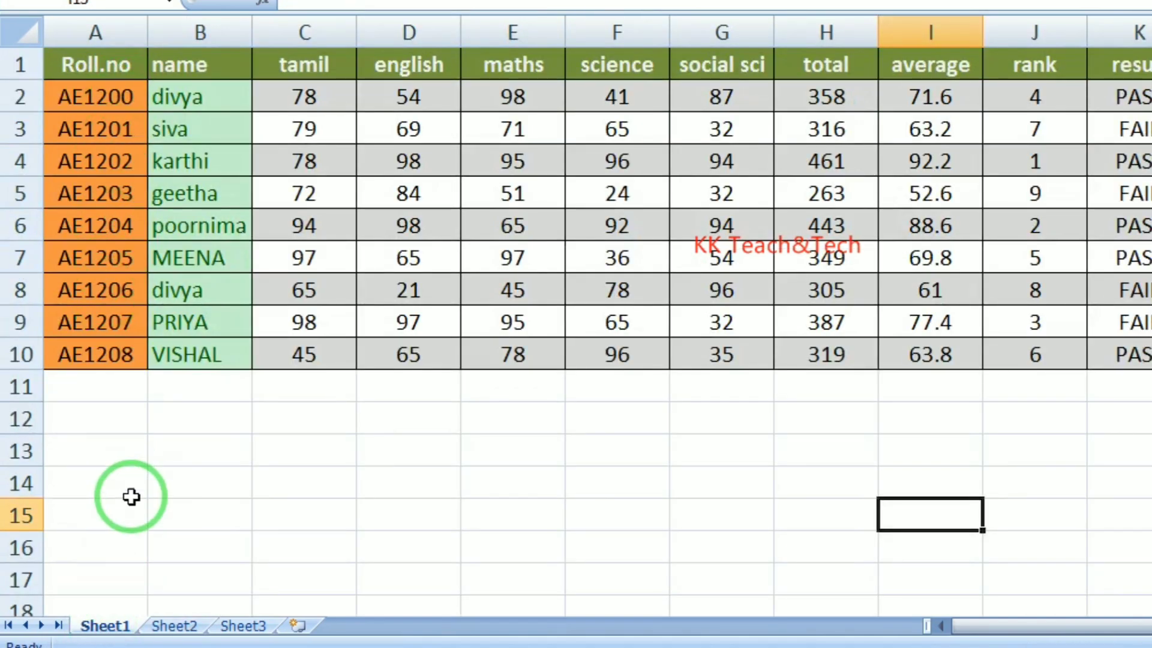
left_click(174, 627)
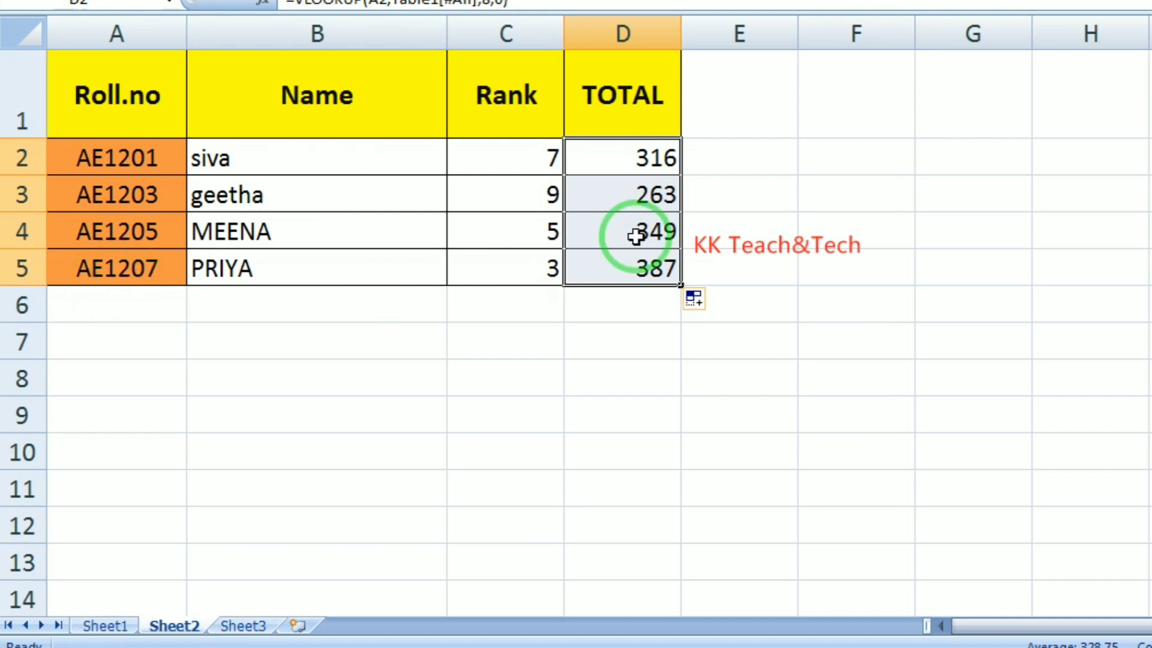
left_click(103, 626)
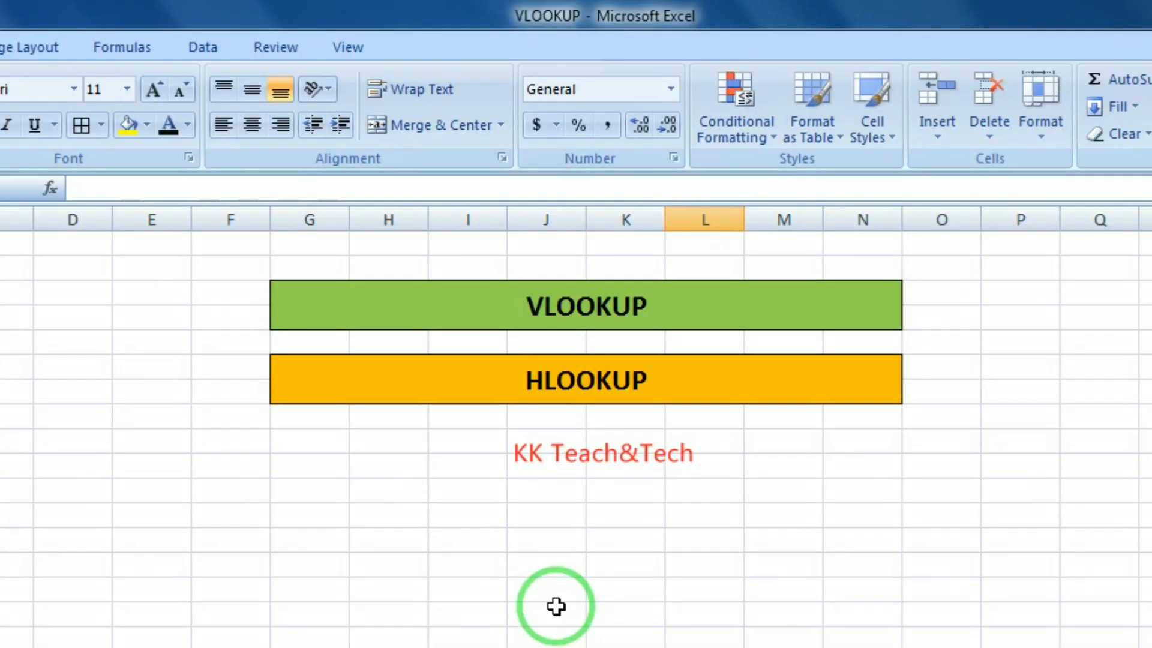
left_click(556, 606)
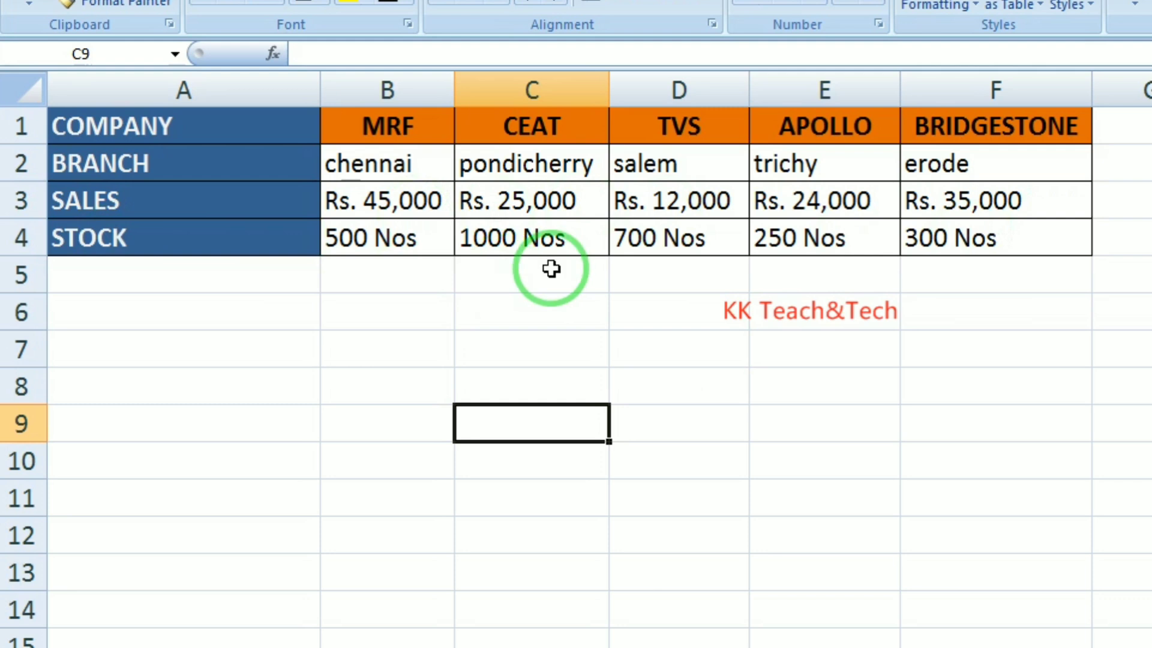
left_click(597, 355)
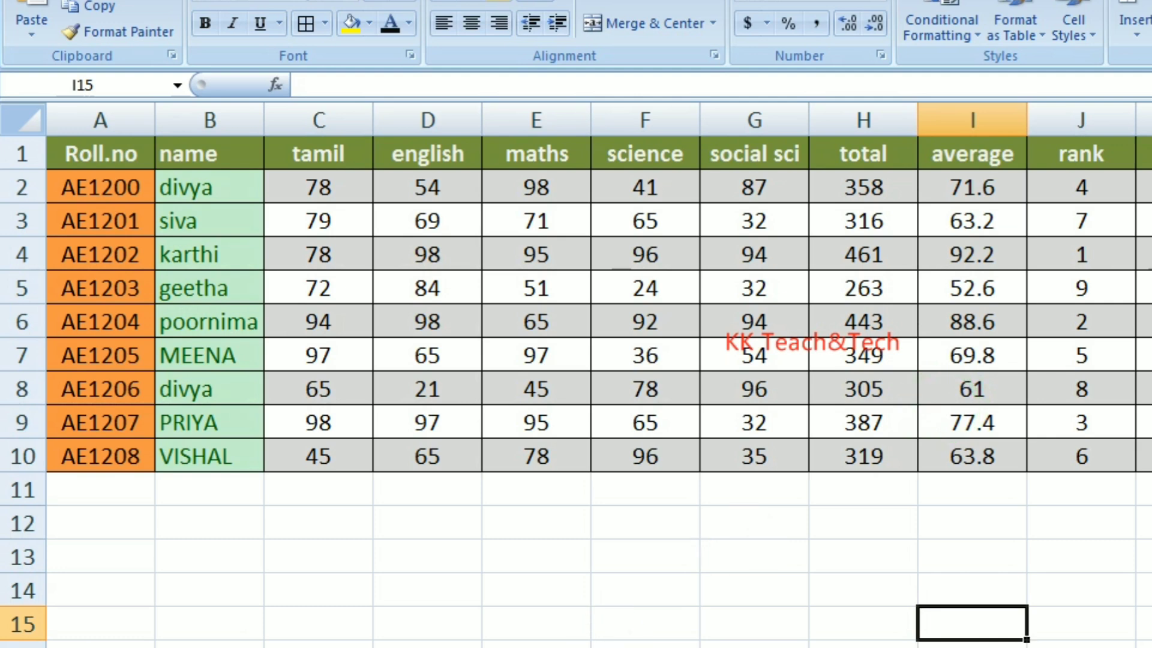
left_click(366, 636)
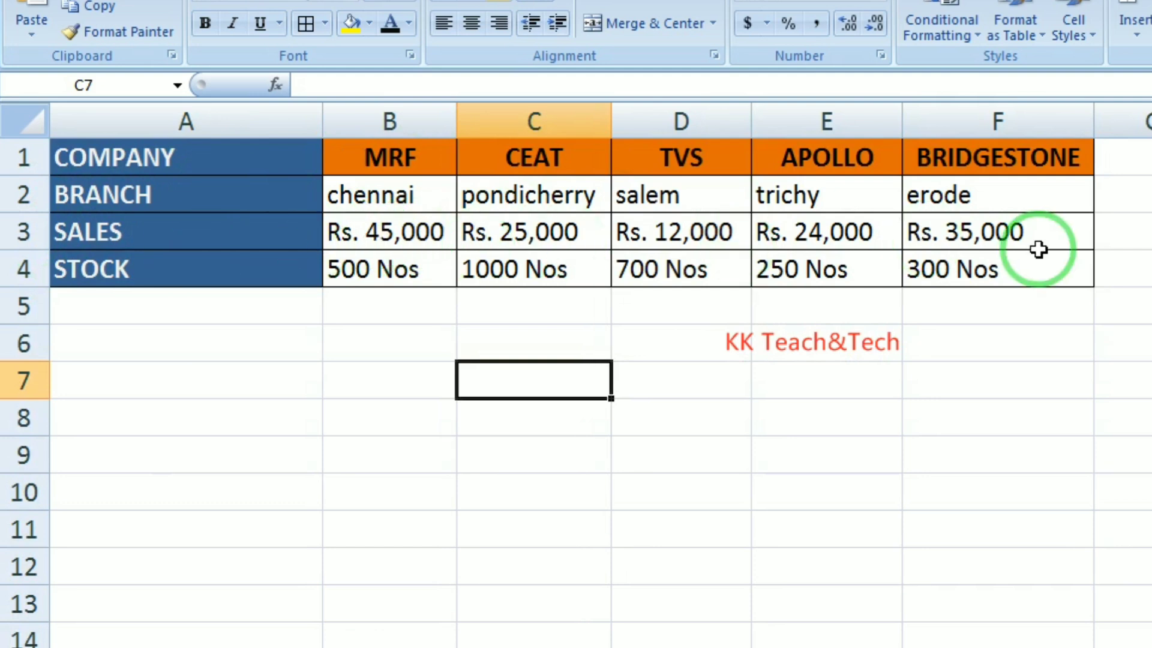
left_click(390, 455)
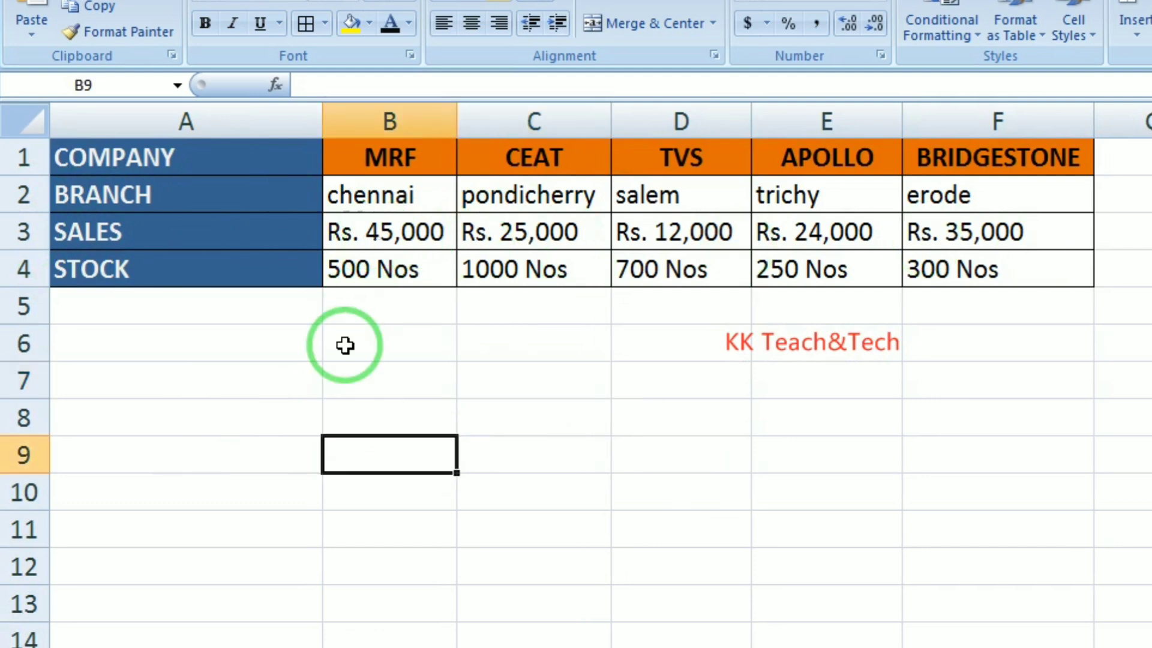
left_click(478, 371)
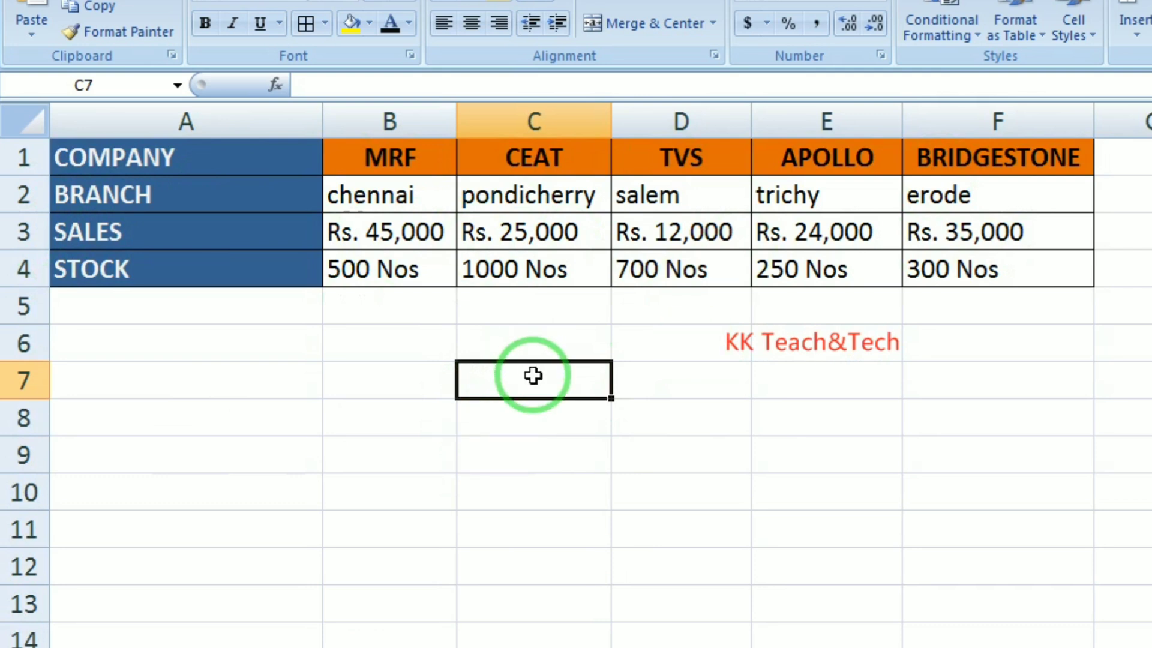
Type the headings company in C7 and sales in D7.
type("compant")
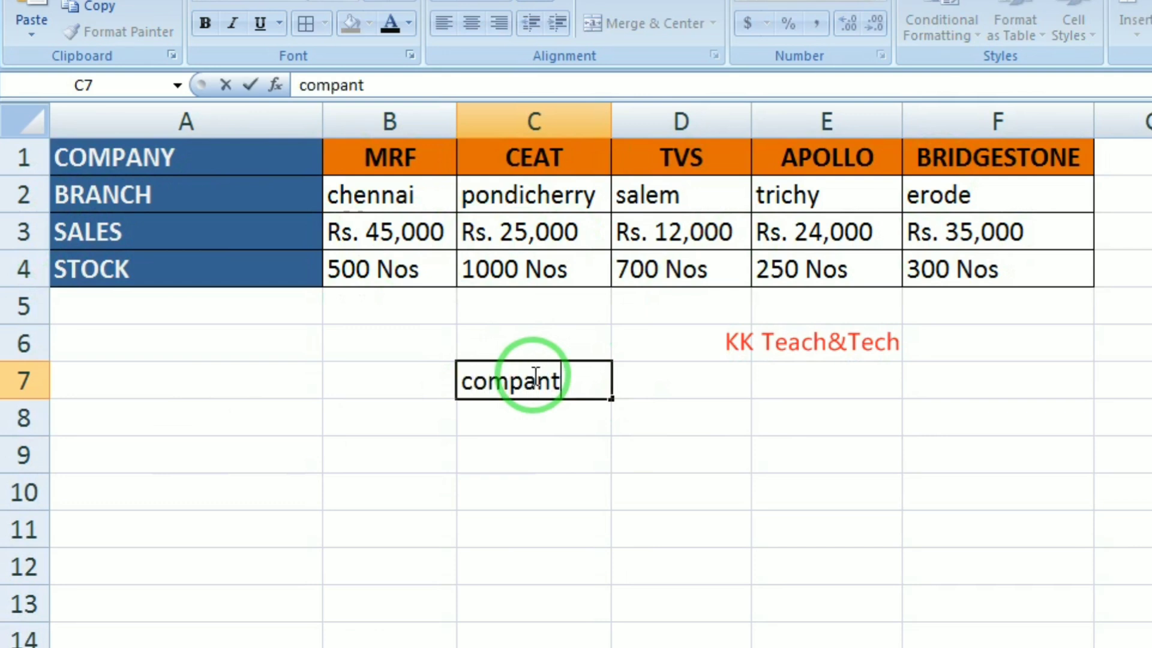
key("BackSpace")
type("y")
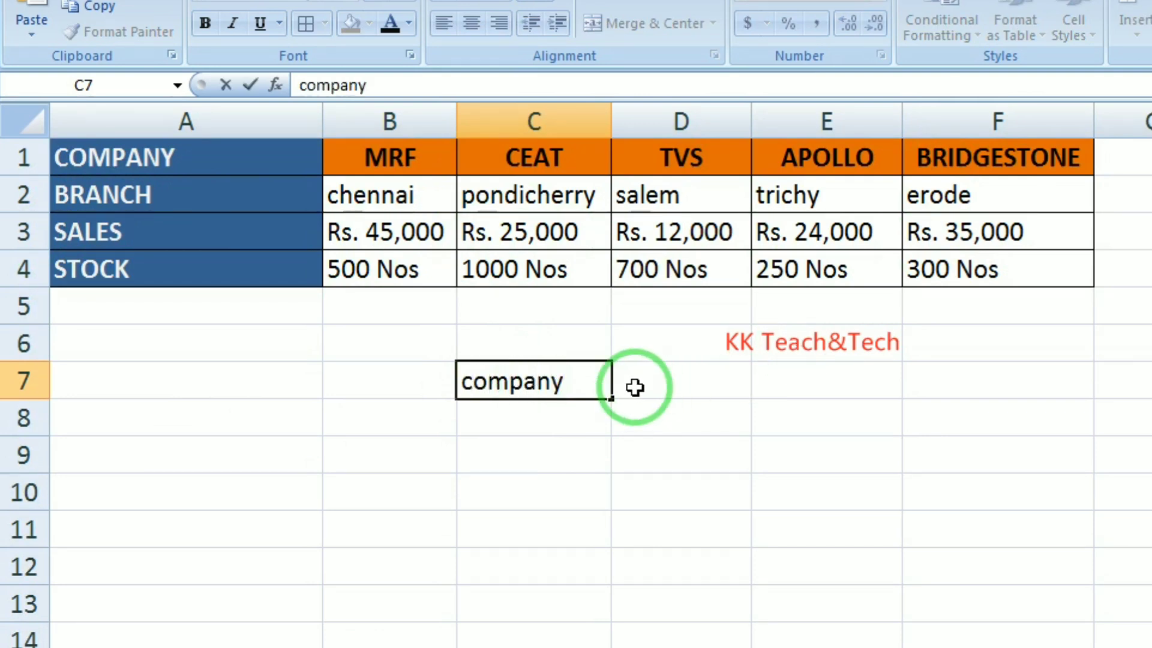
left_click(642, 384)
type("sales")
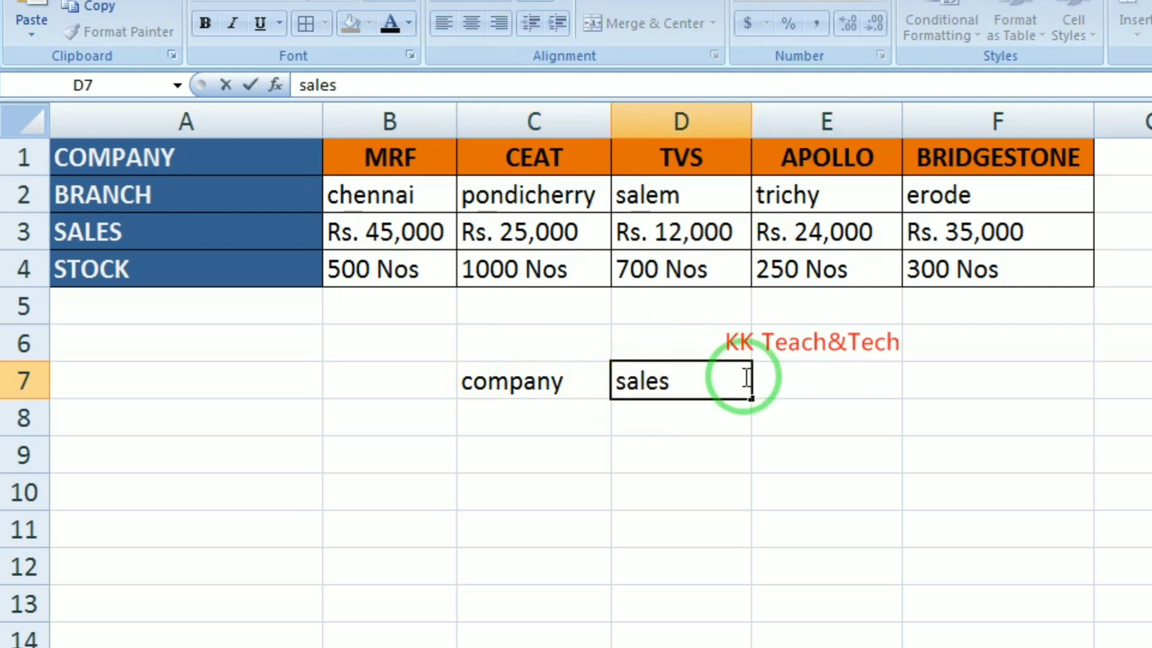
left_click(870, 461)
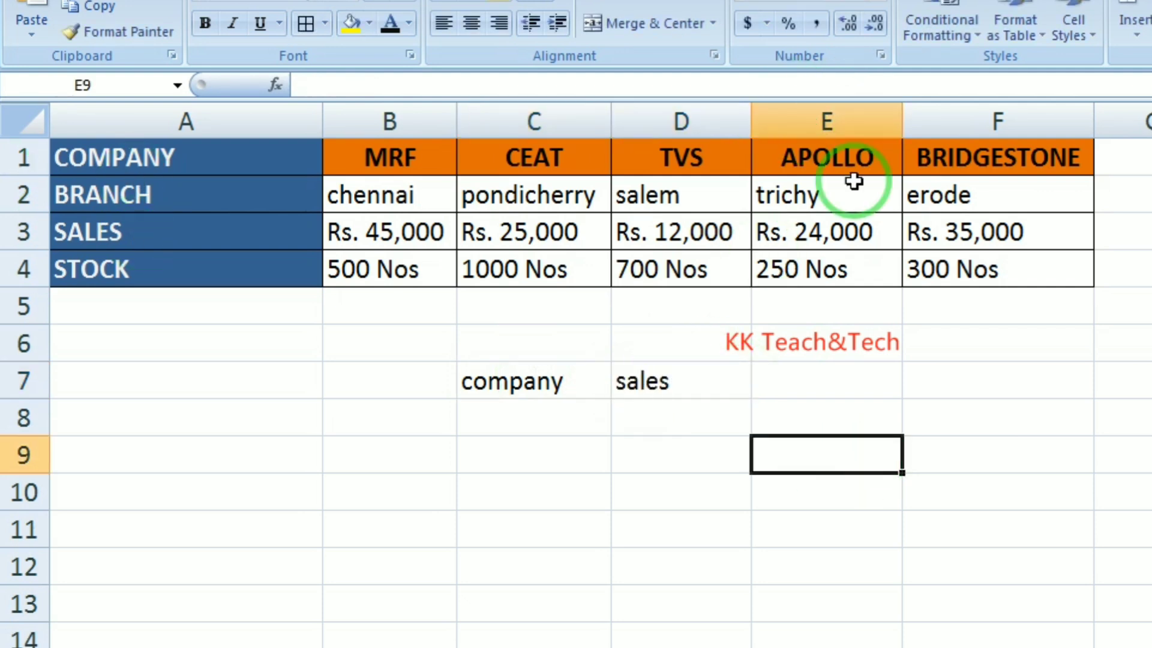
left_click(702, 562)
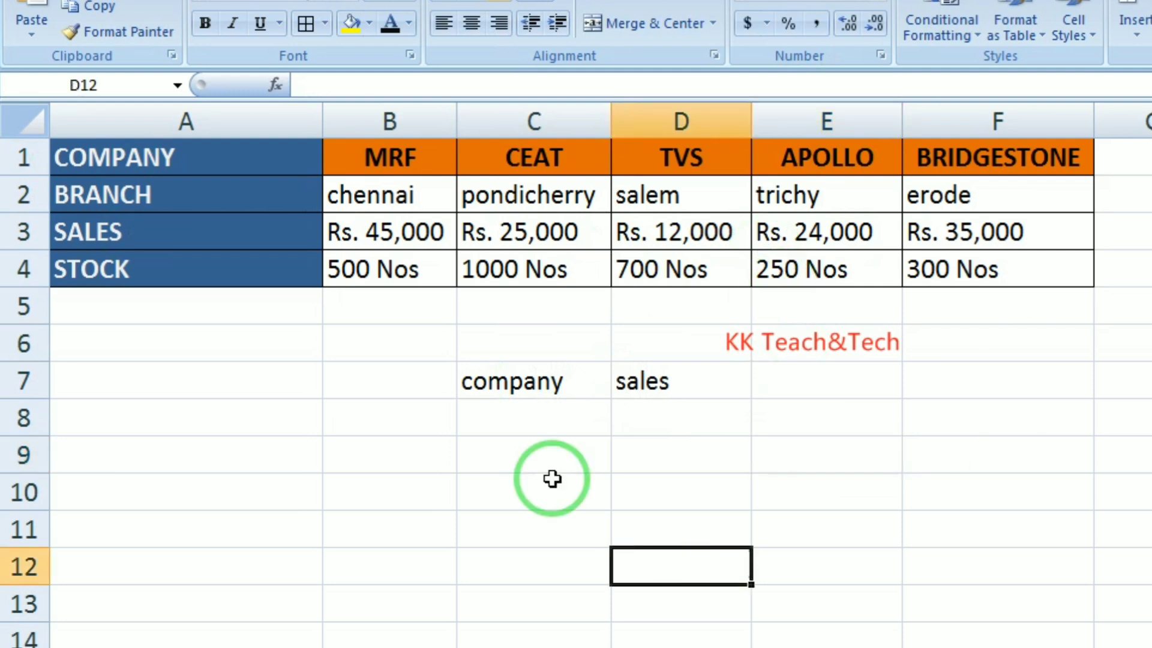
Fill the C7:D7 headings yellow.
left_click_drag(479, 387, 629, 380)
left_click(370, 23)
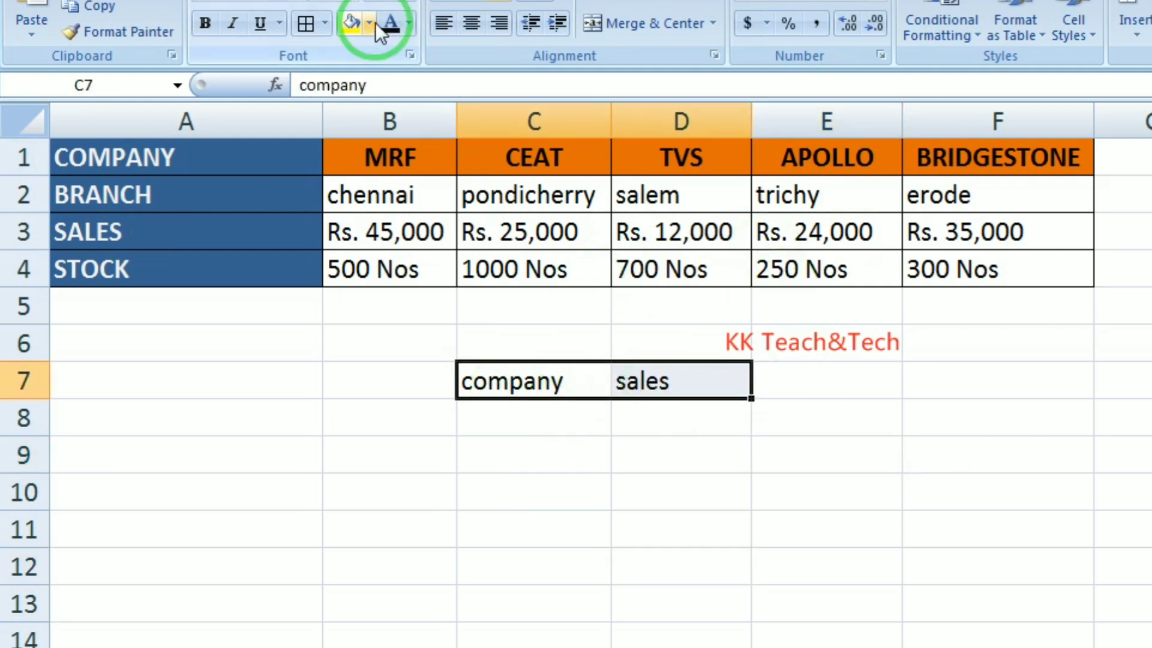
left_click(410, 203)
left_click(516, 492)
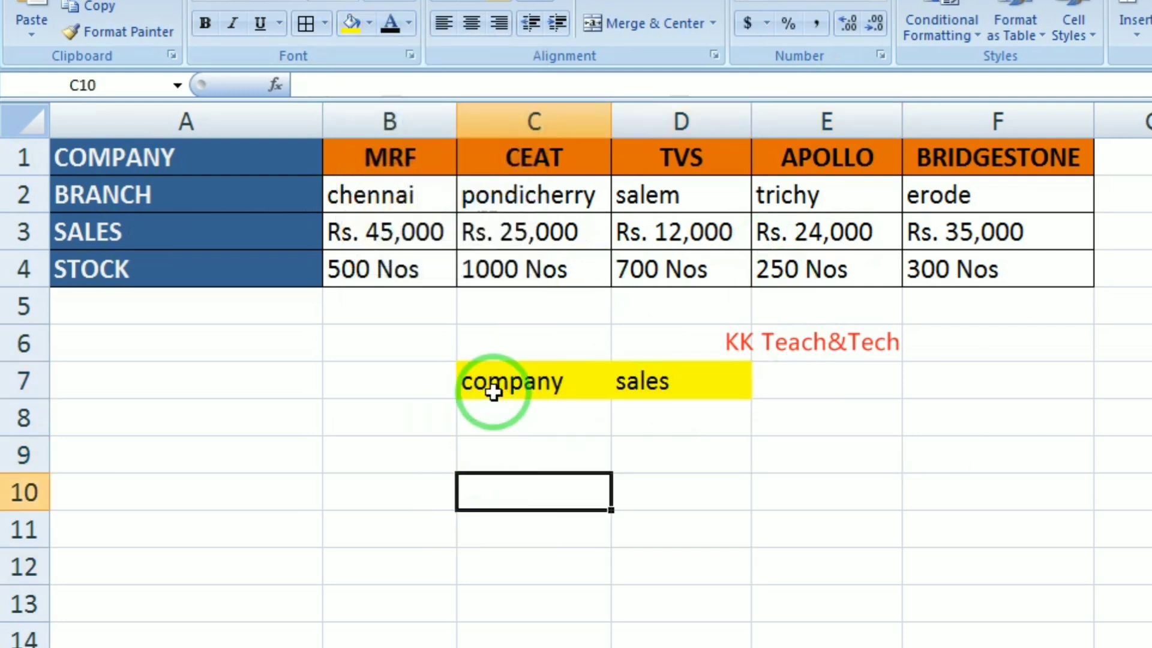
Add All Borders to C7:D8 and centre the company and sales headings.
left_click_drag(488, 386, 705, 410)
left_click(306, 24)
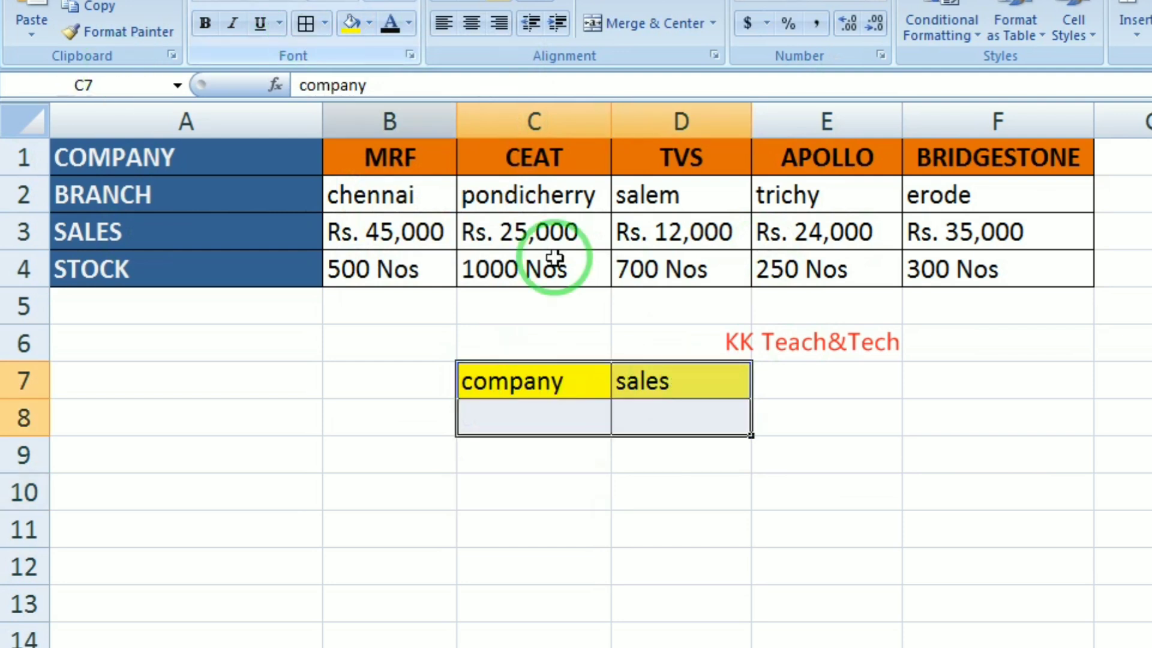
left_click(507, 529)
left_click_drag(518, 381, 715, 368)
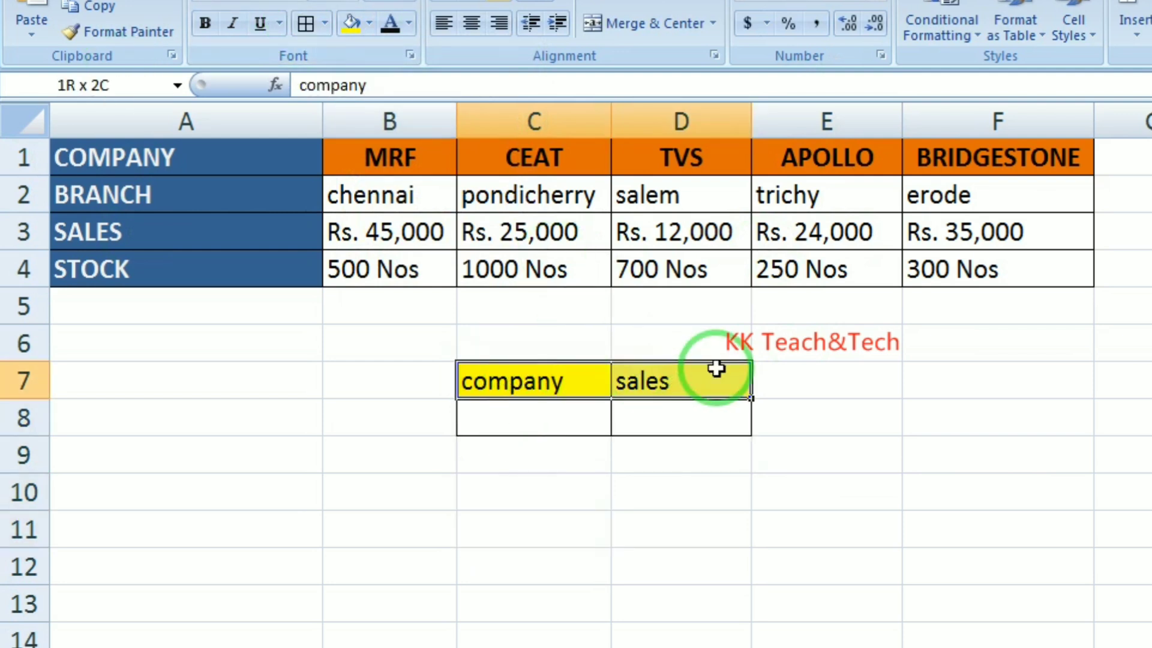
left_click(472, 22)
left_click(516, 522)
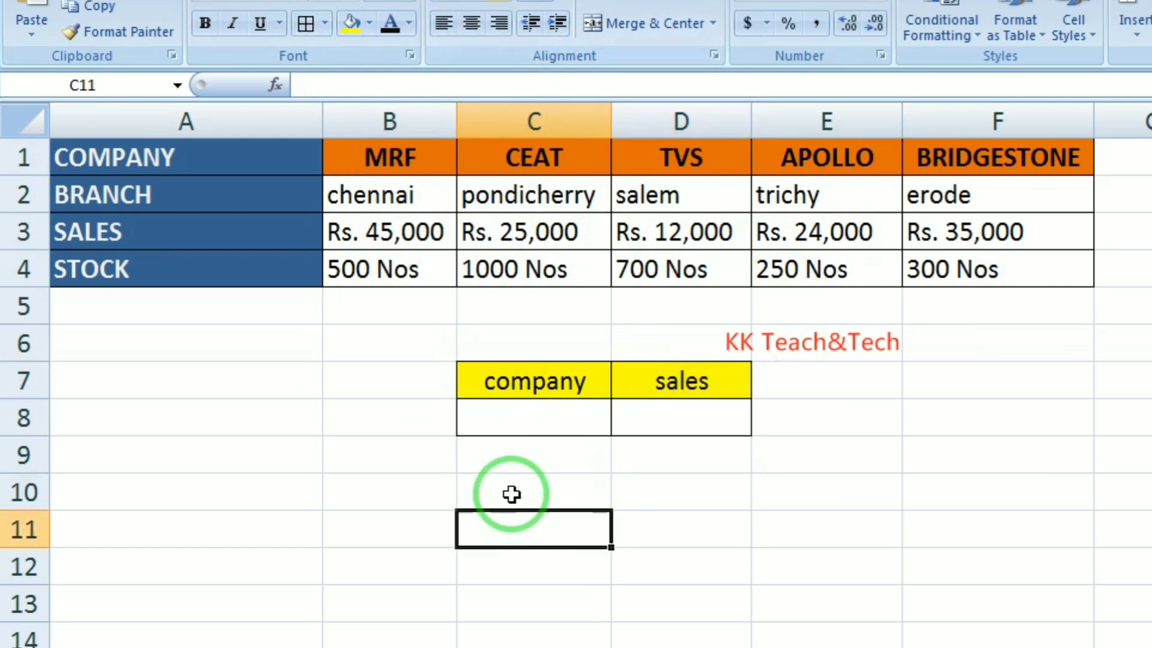
Enter mrf in C8 as the company to look up, then select D8.
left_click(547, 423)
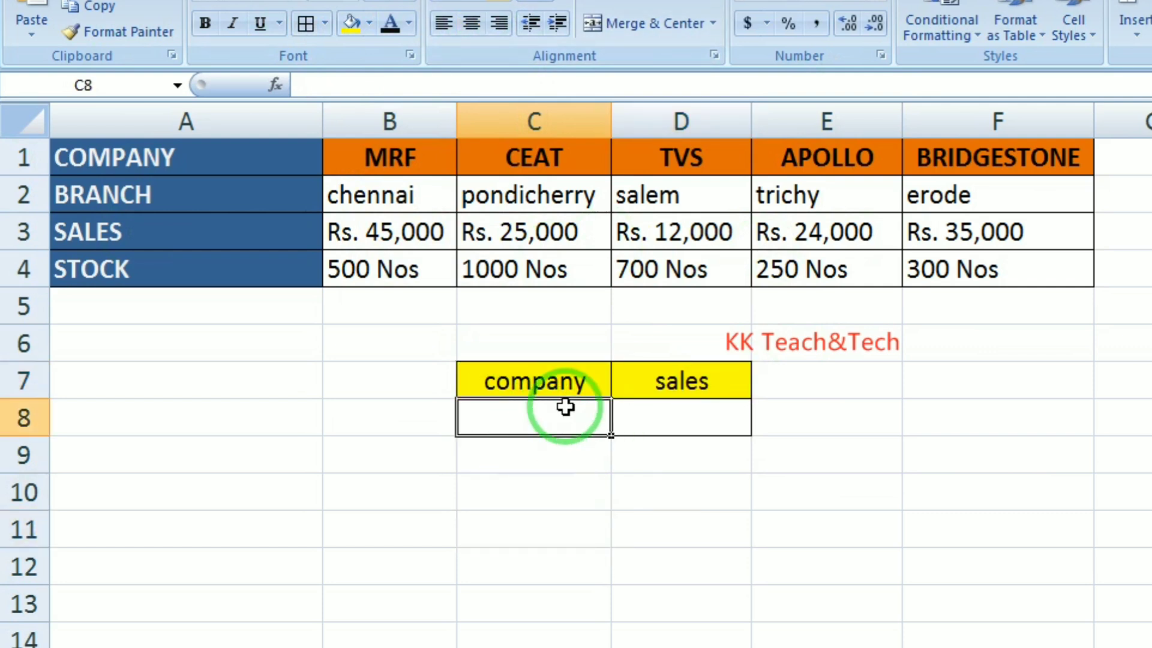
type("mrf")
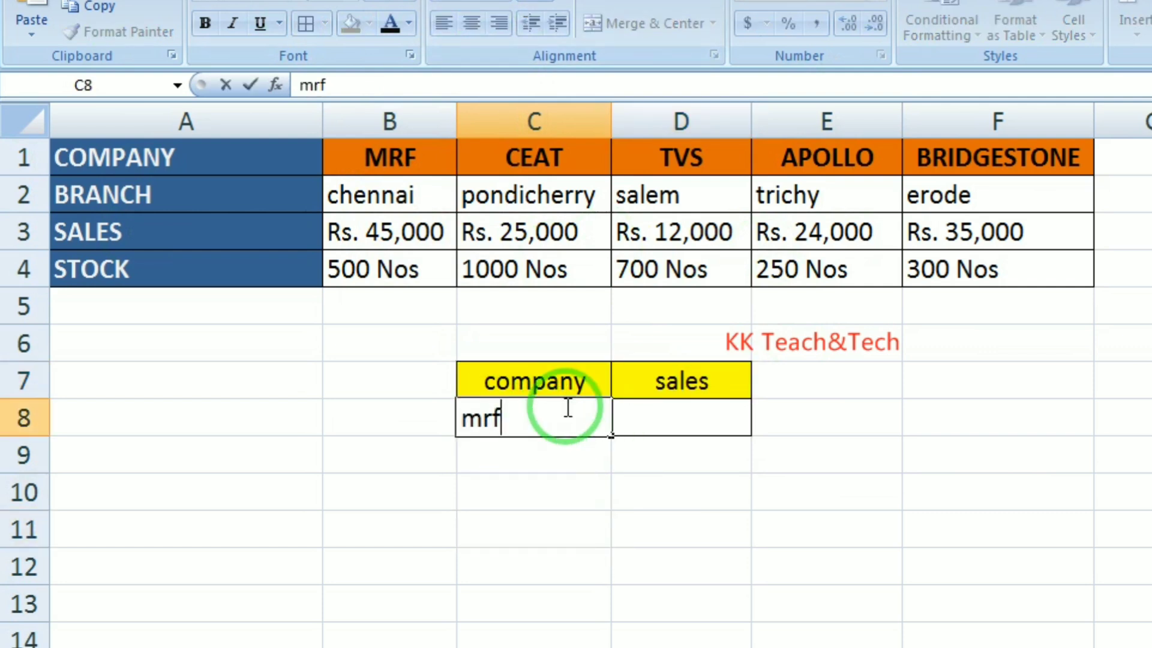
left_click(560, 491)
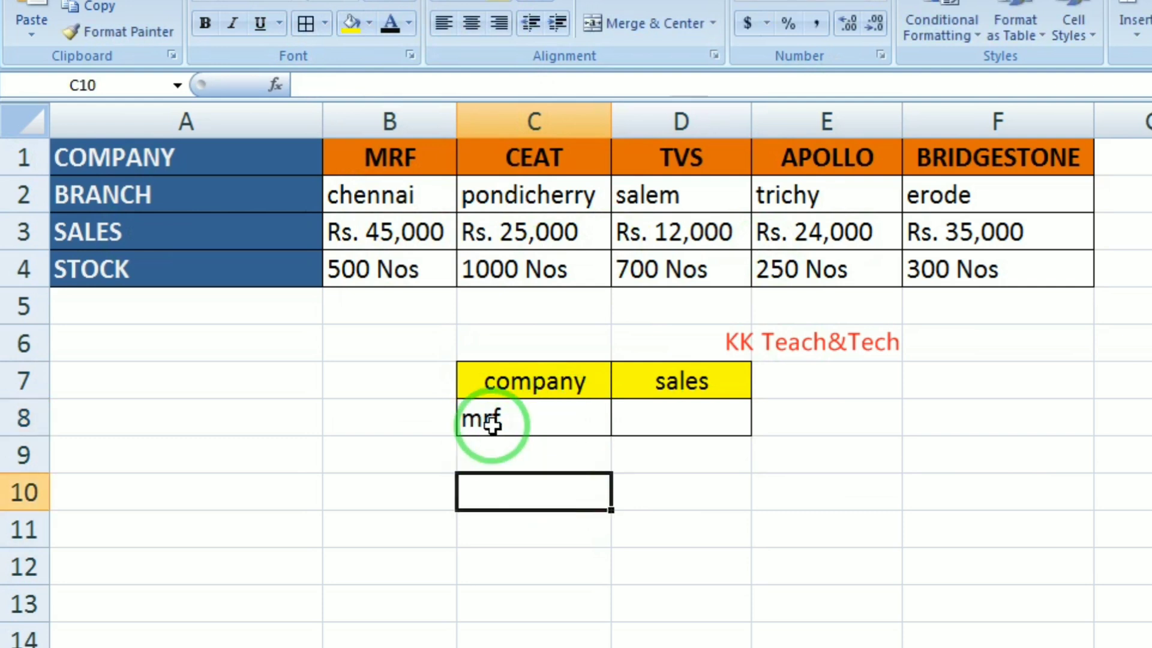
left_click(492, 425)
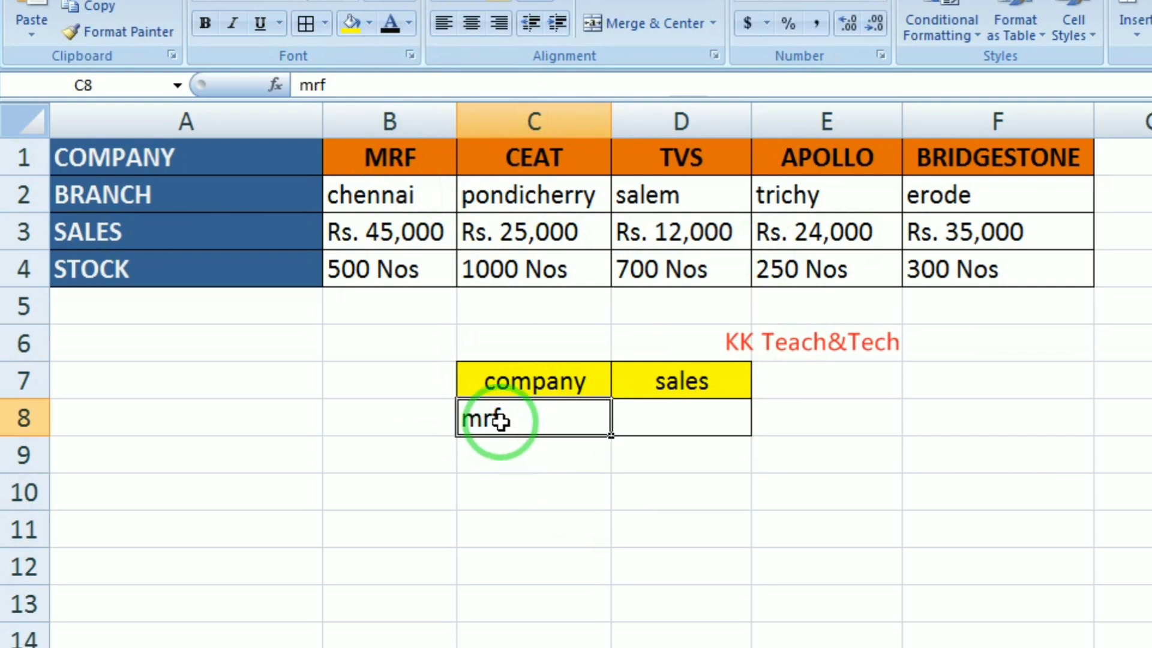
left_click_drag(688, 545, 534, 528)
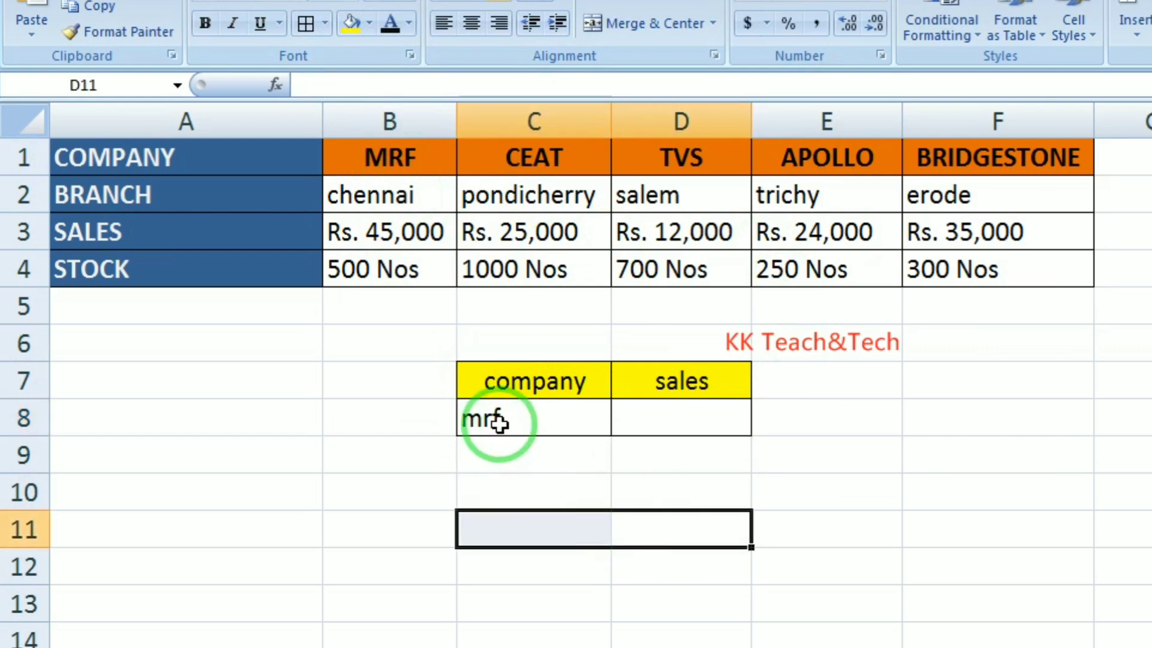
left_click(660, 419)
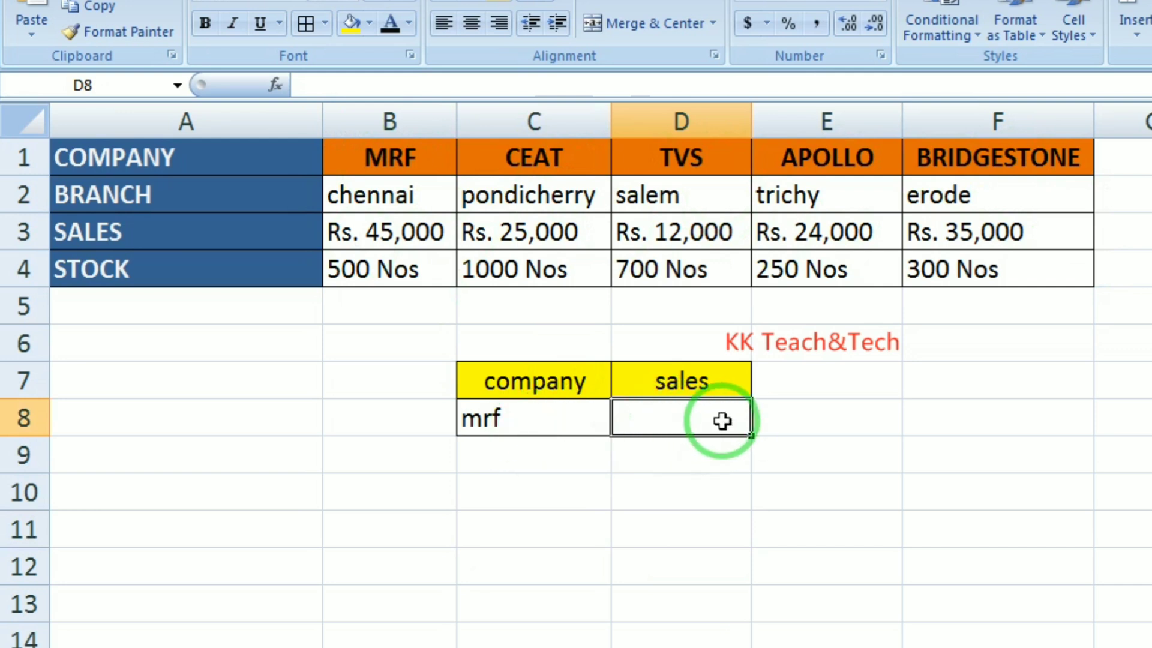
Enter =hlookup(C8,B1:F4,3,0) in D8 to return mrf's sales of Rs. 45,000.
type("=hlookup")
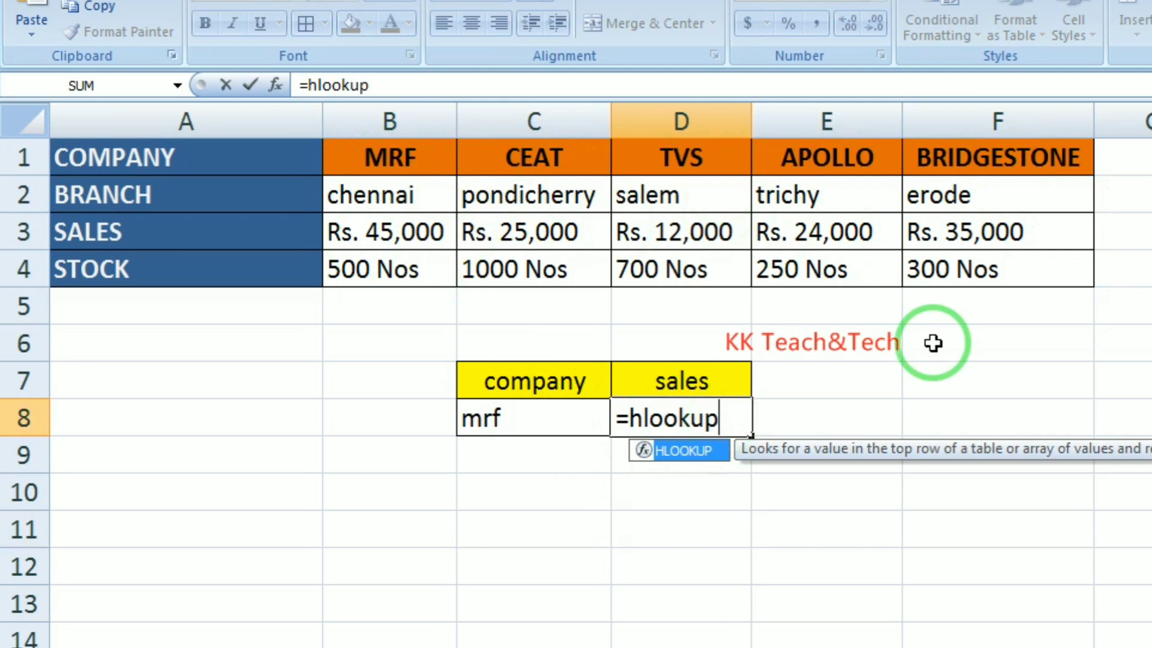
type("(")
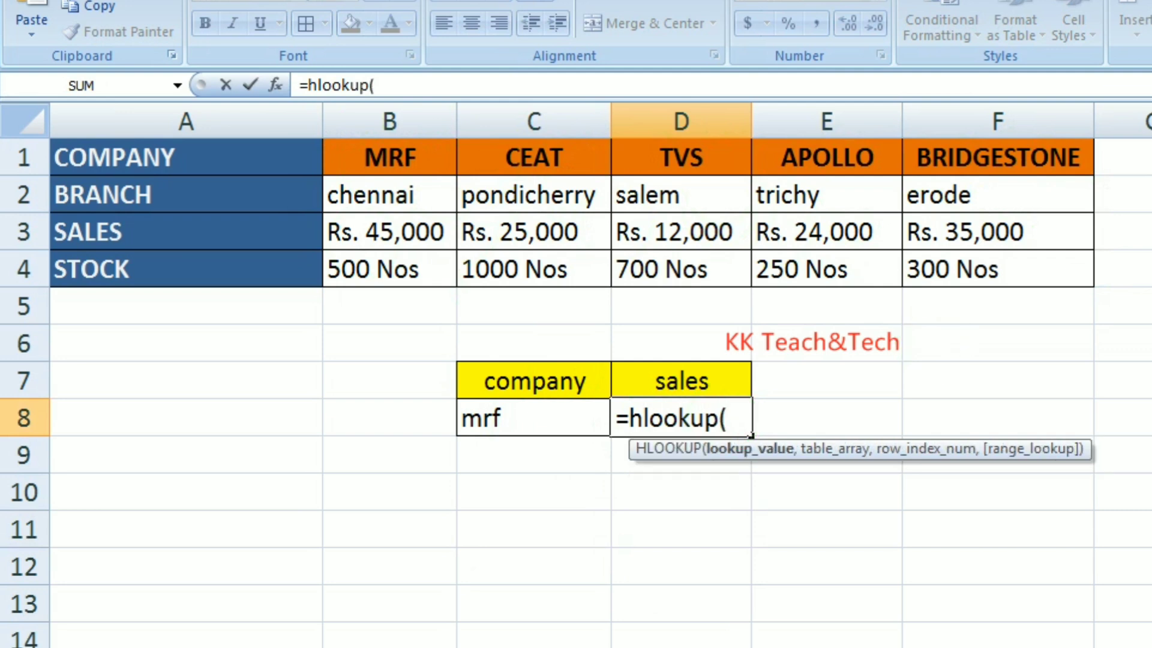
left_click(552, 425)
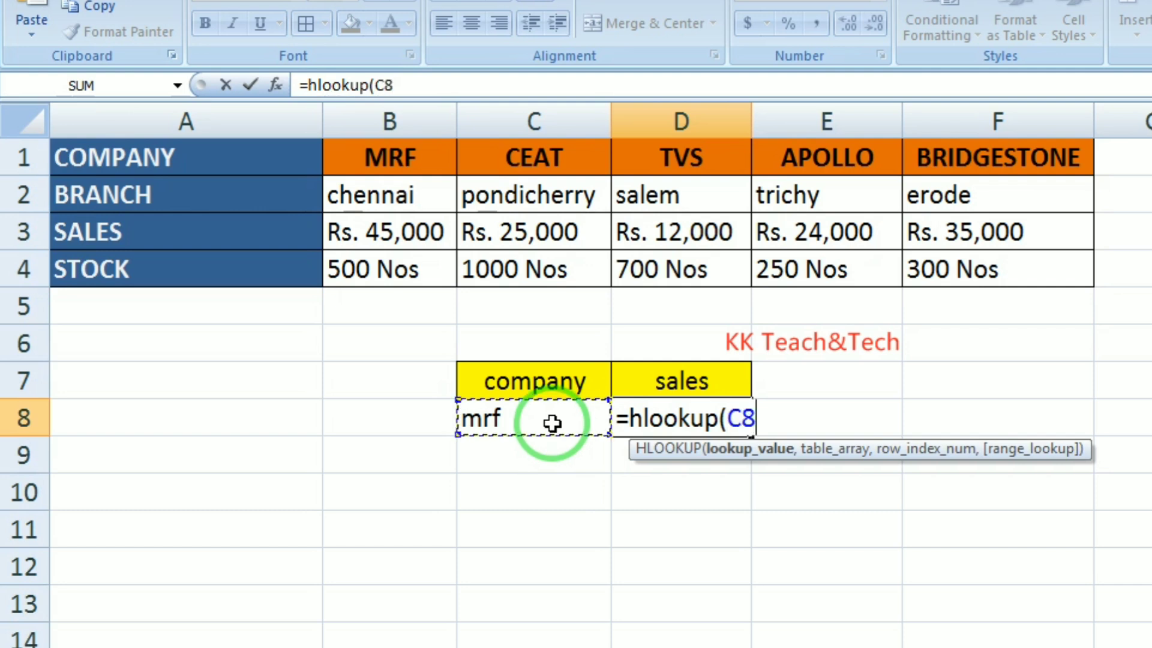
type(",")
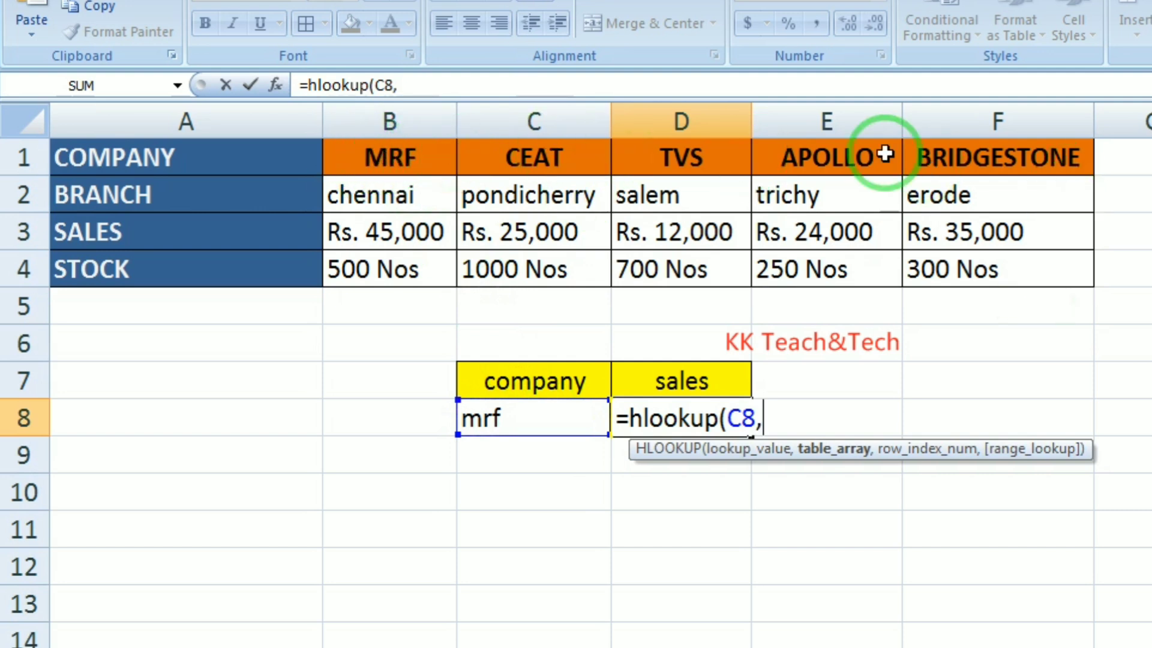
mouse_move(341, 157)
left_mouse_down()
mouse_move(514, 149)
mouse_move(1032, 186)
mouse_move(1051, 278)
left_mouse_up()
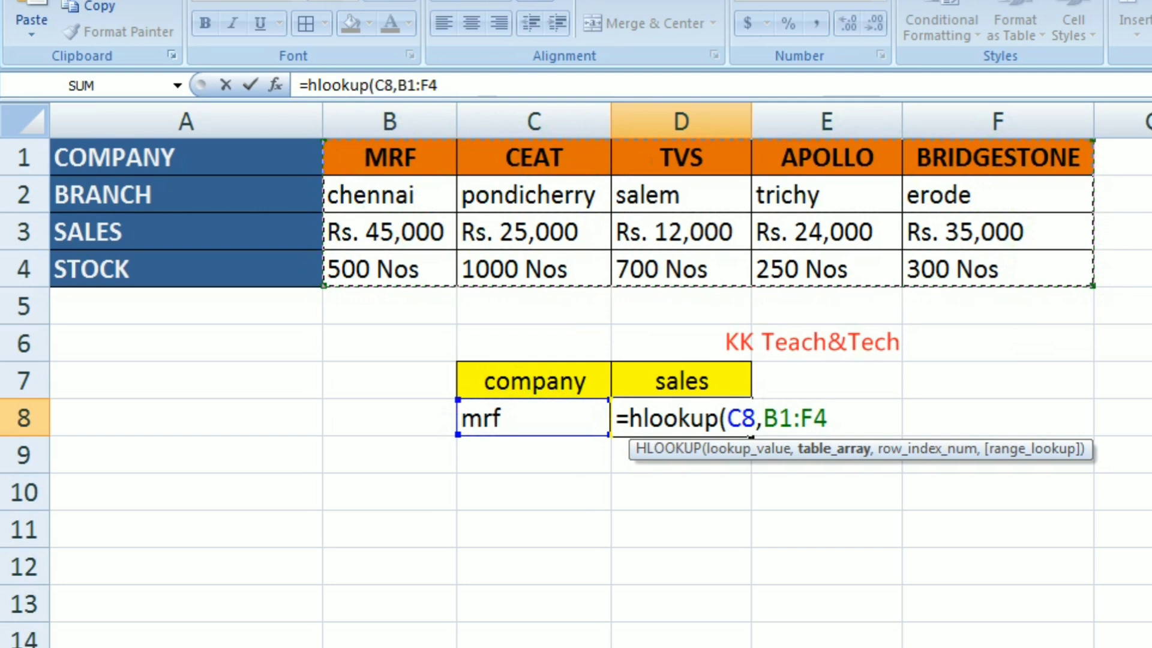
type(",3")
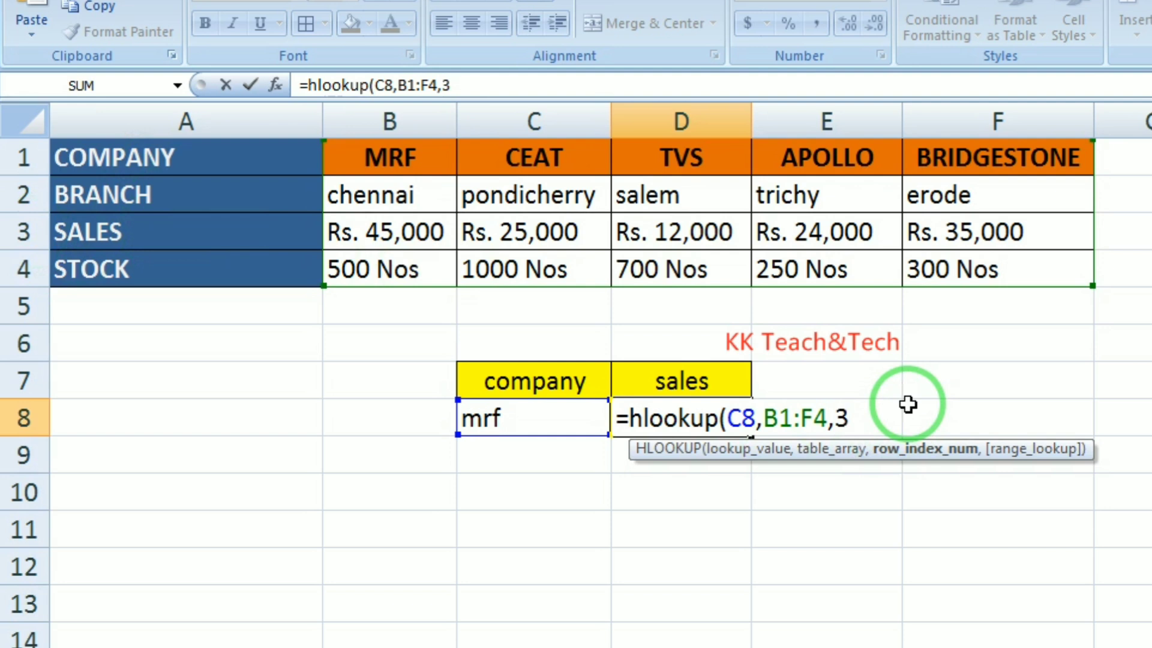
type(",0")
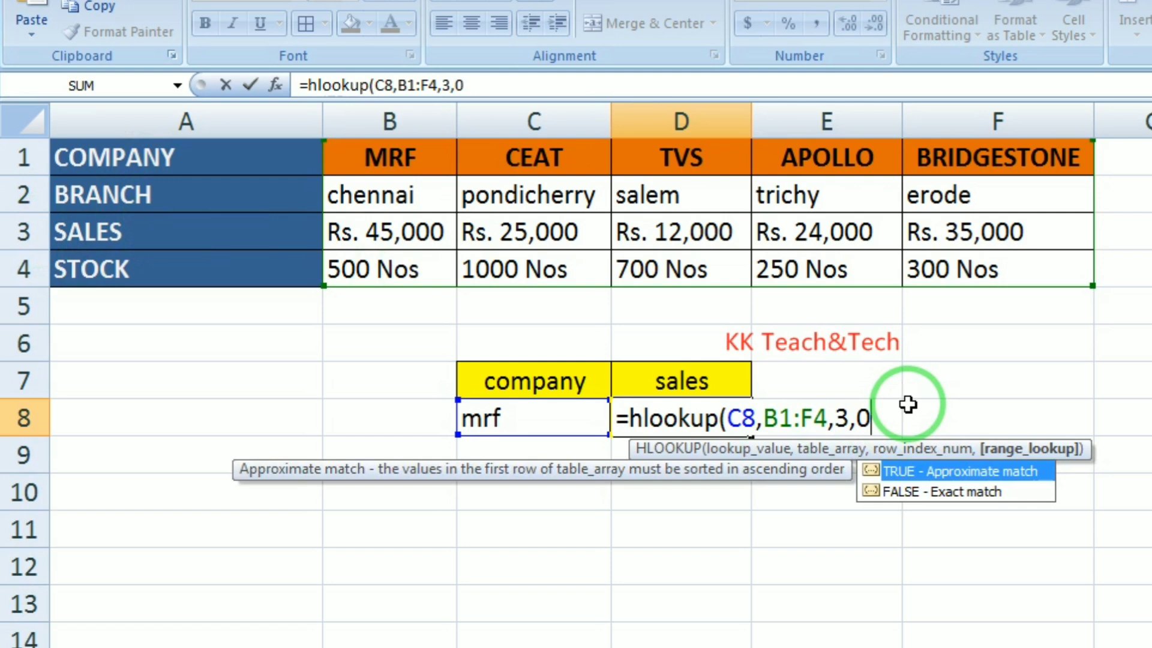
type(")")
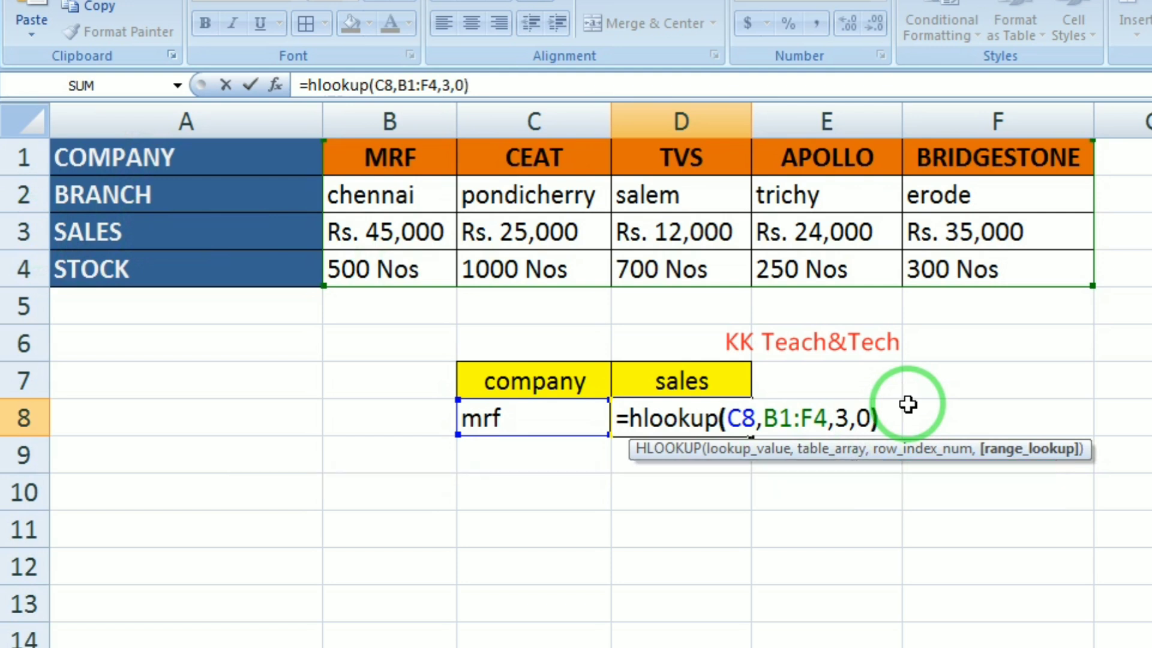
key("Return")
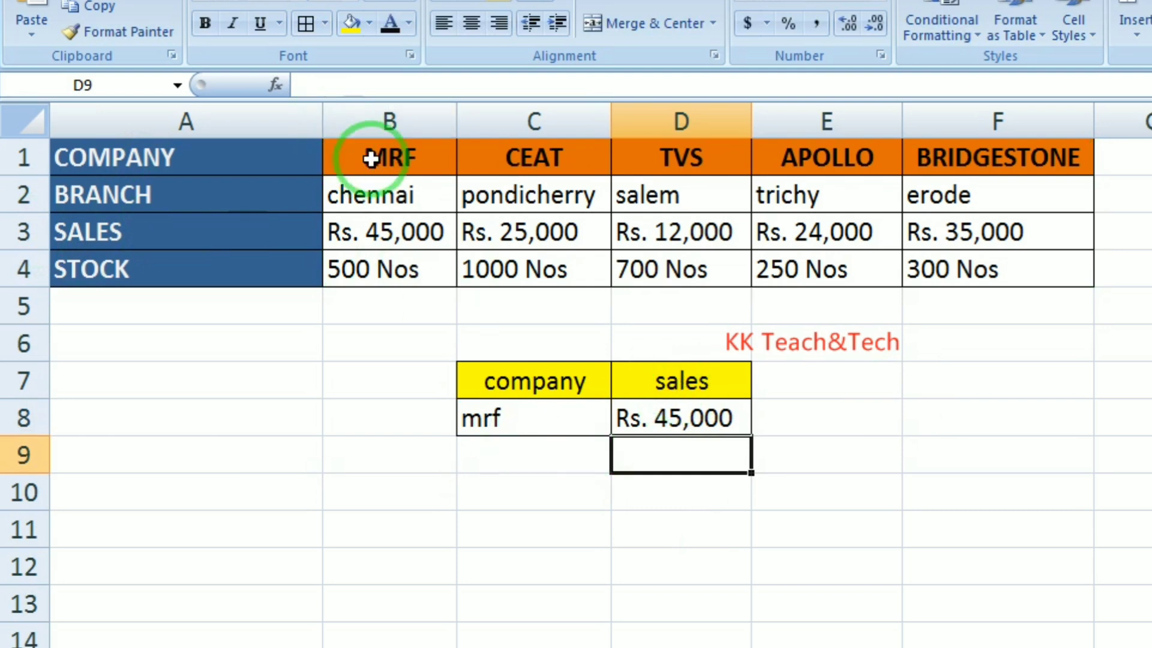
Change C8 to tvs, then apollo, so D8 updates to Rs. 24,000.
left_click(550, 429)
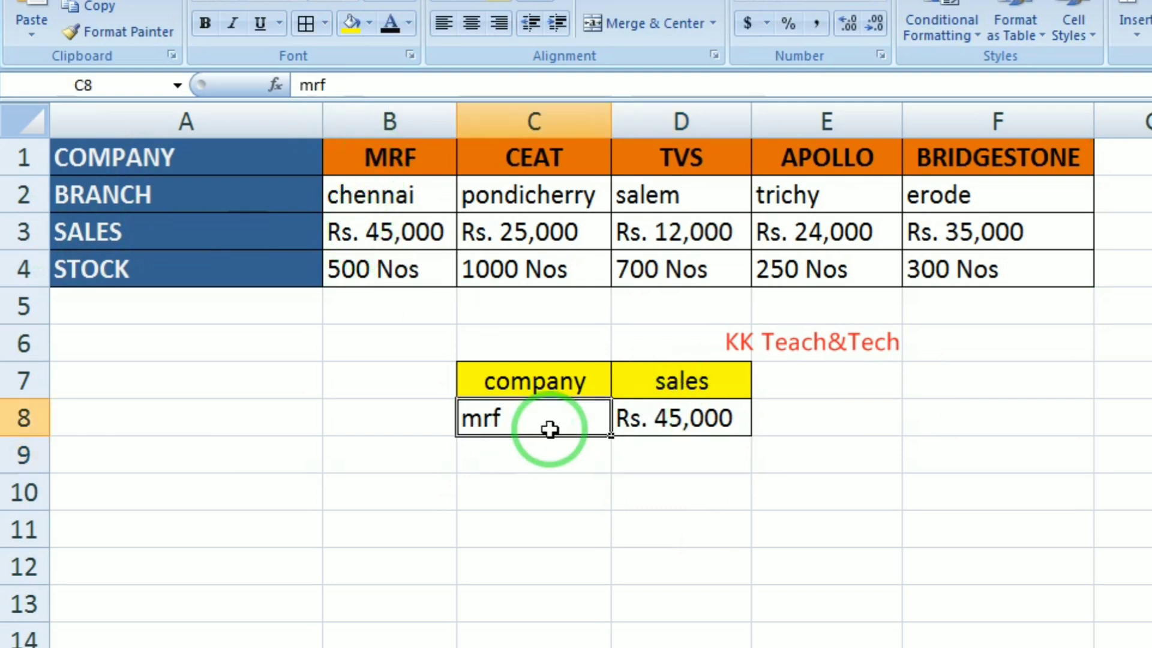
double_click(550, 428)
type("tvs")
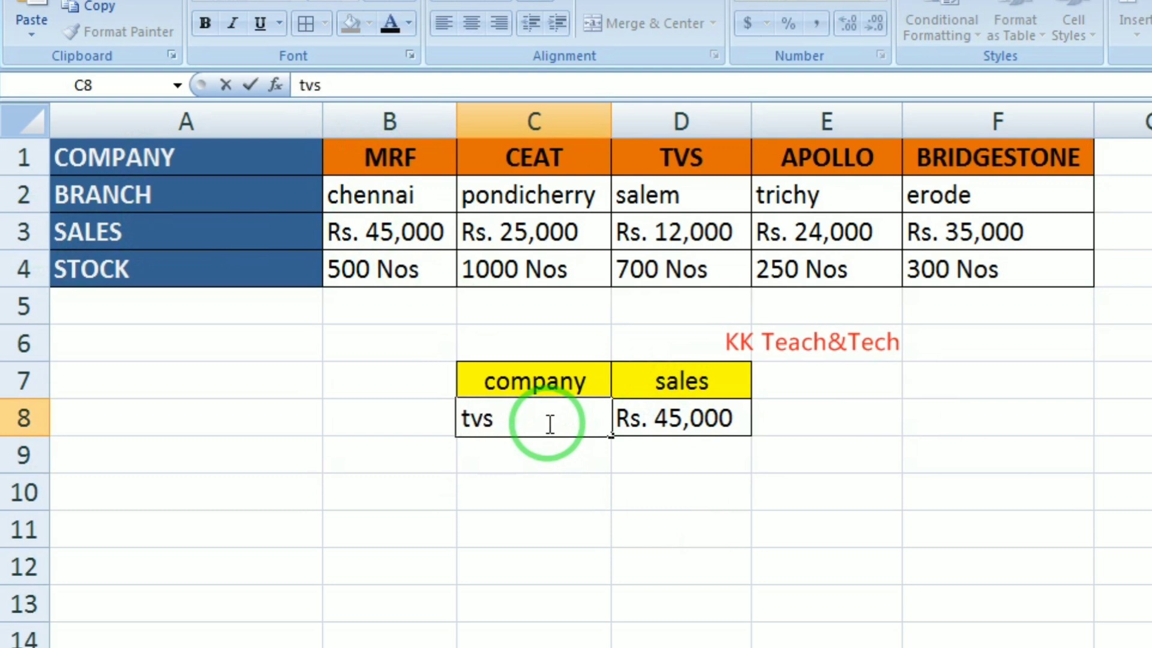
key("Return")
left_click(550, 421)
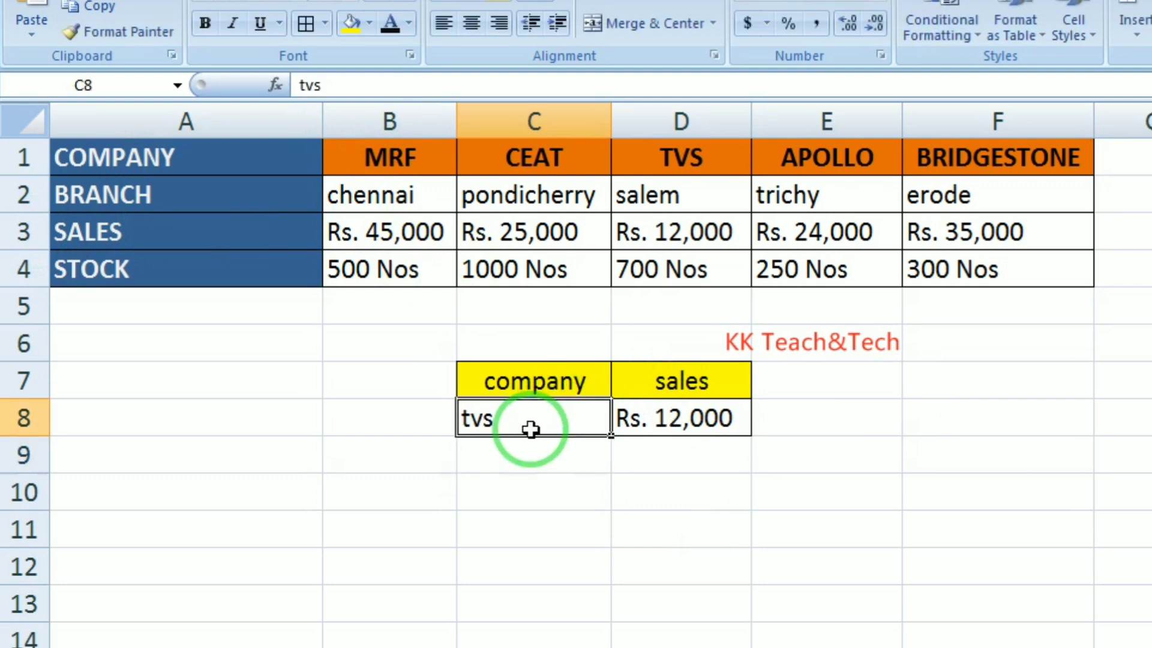
double_click(531, 427)
type("apollo")
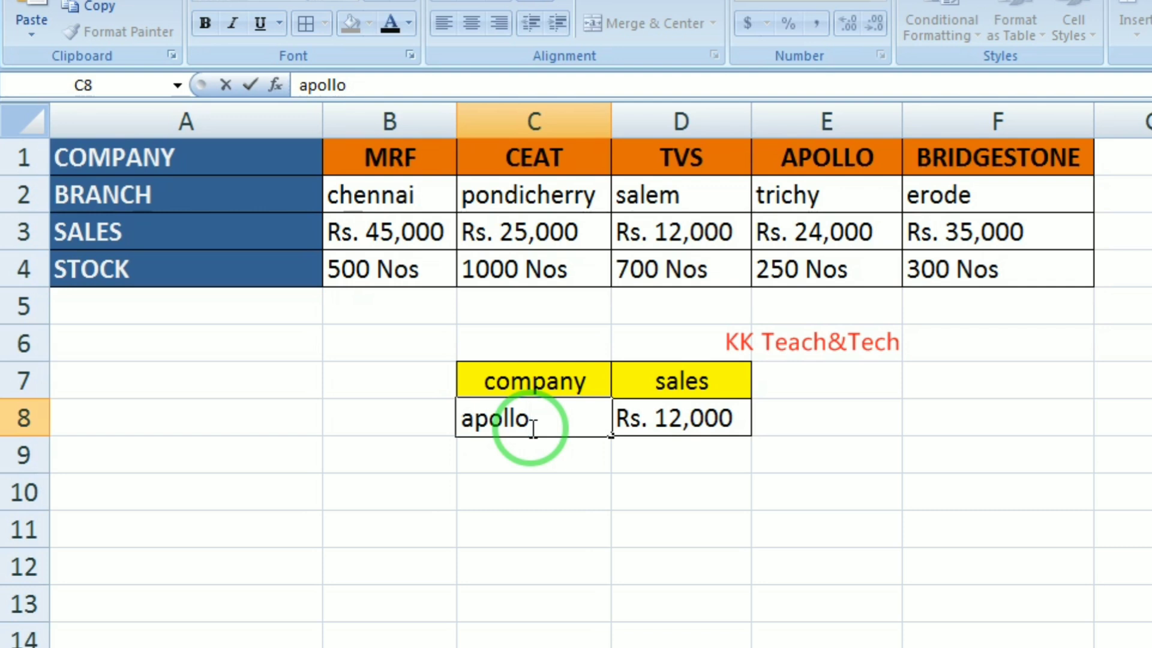
key("Return")
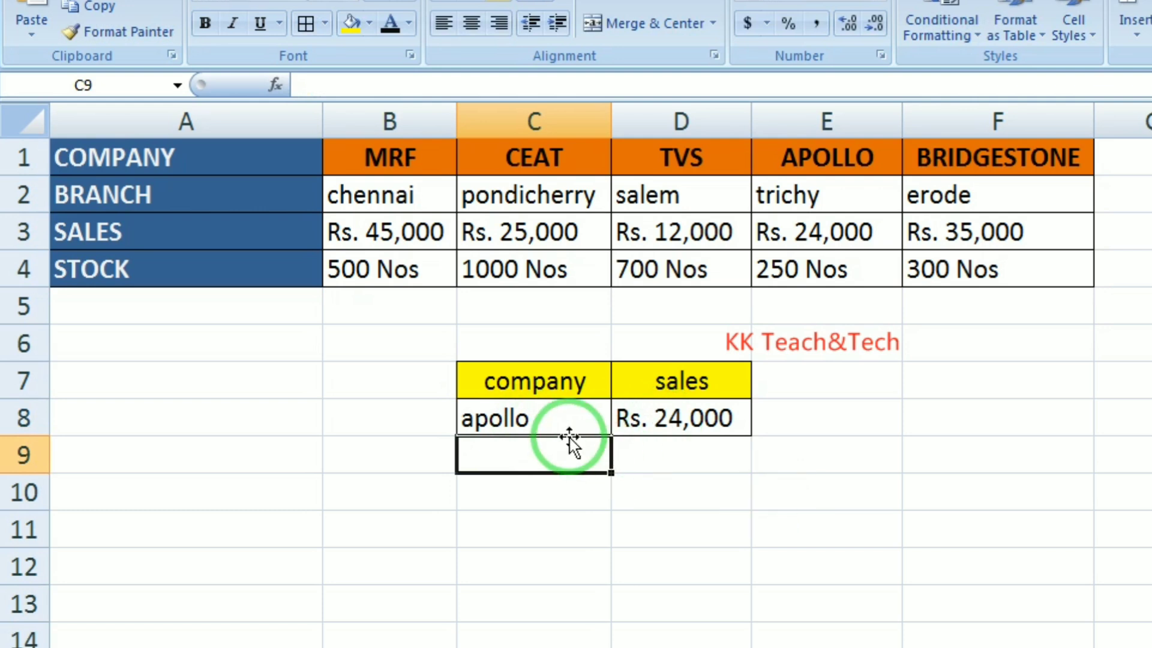
Rewrite D8 as =hlookup(C8,B1:F4,2,0) so apollo's branch trichy appears.
left_click(737, 420)
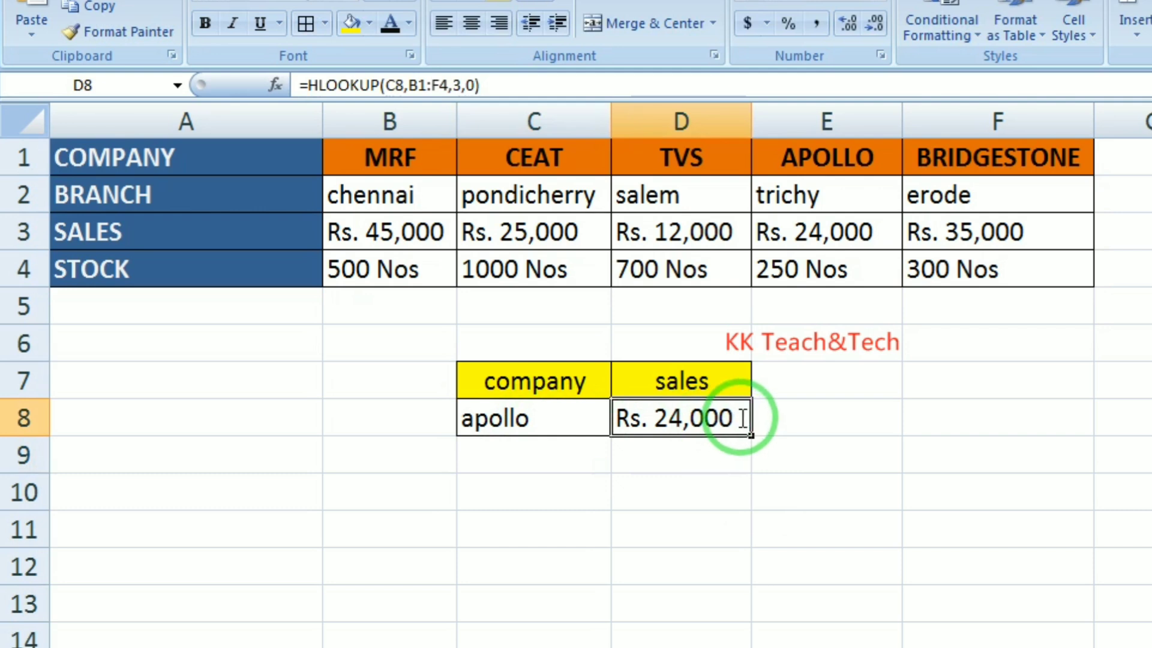
double_click(743, 418)
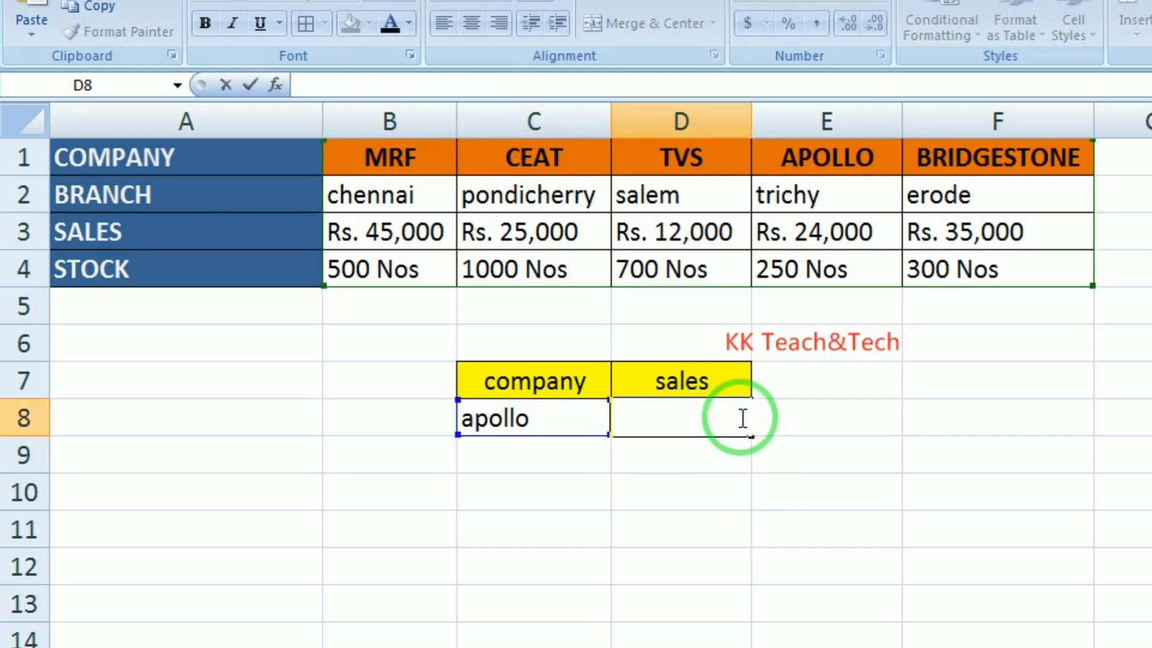
type("=")
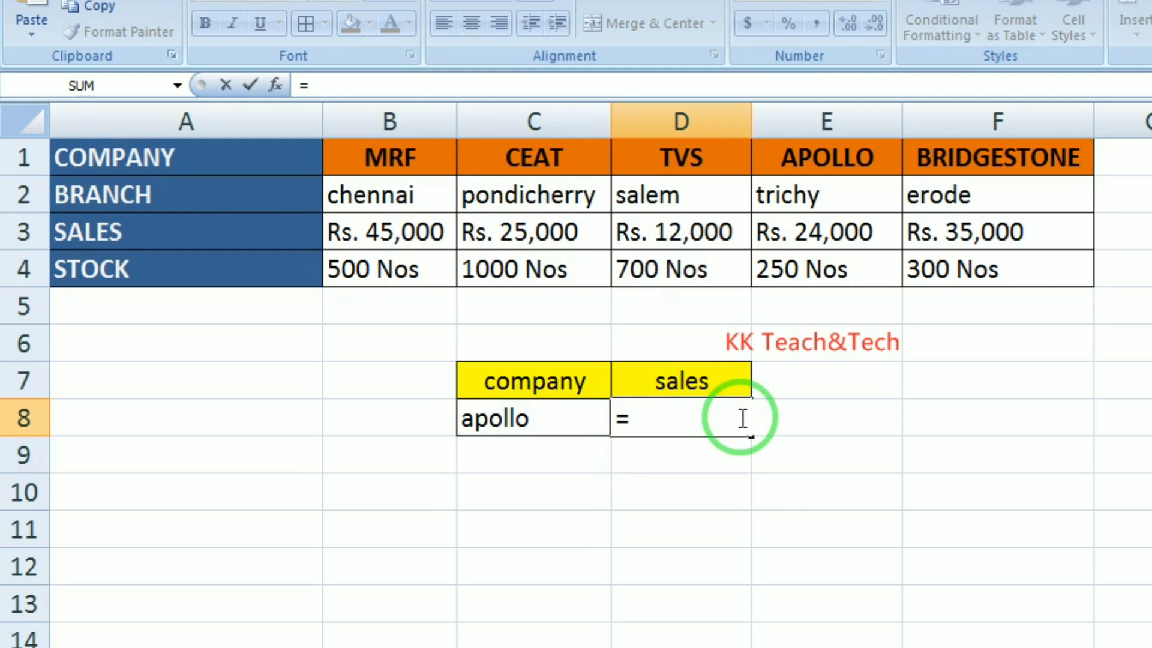
type("hlookup")
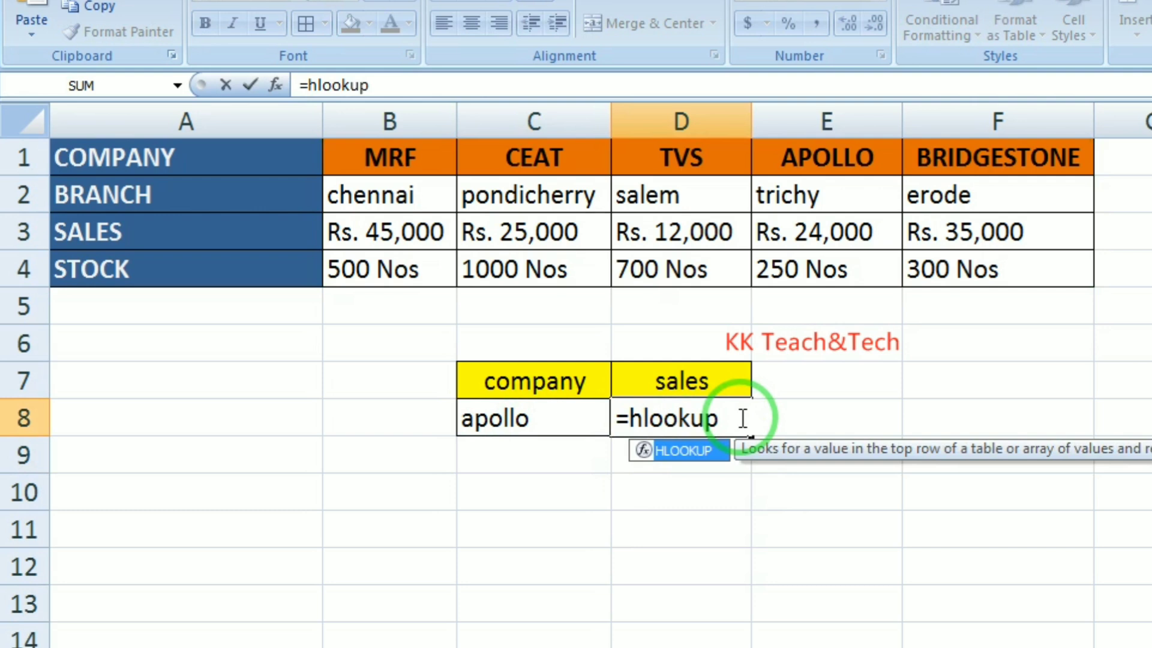
type("(")
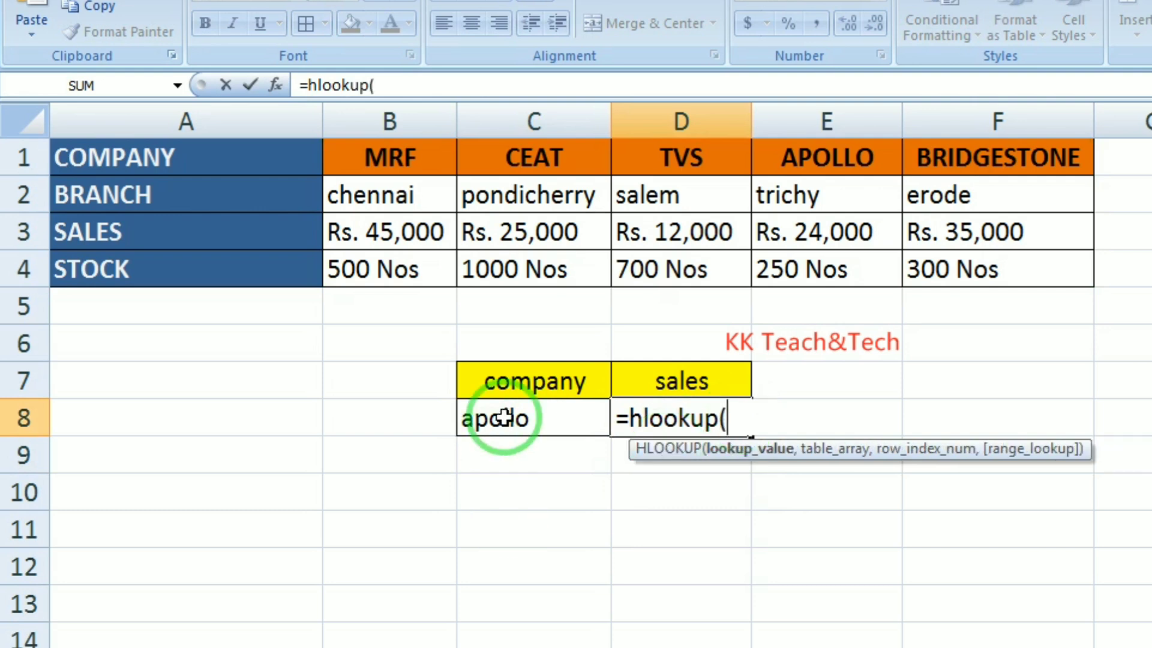
left_click(507, 418)
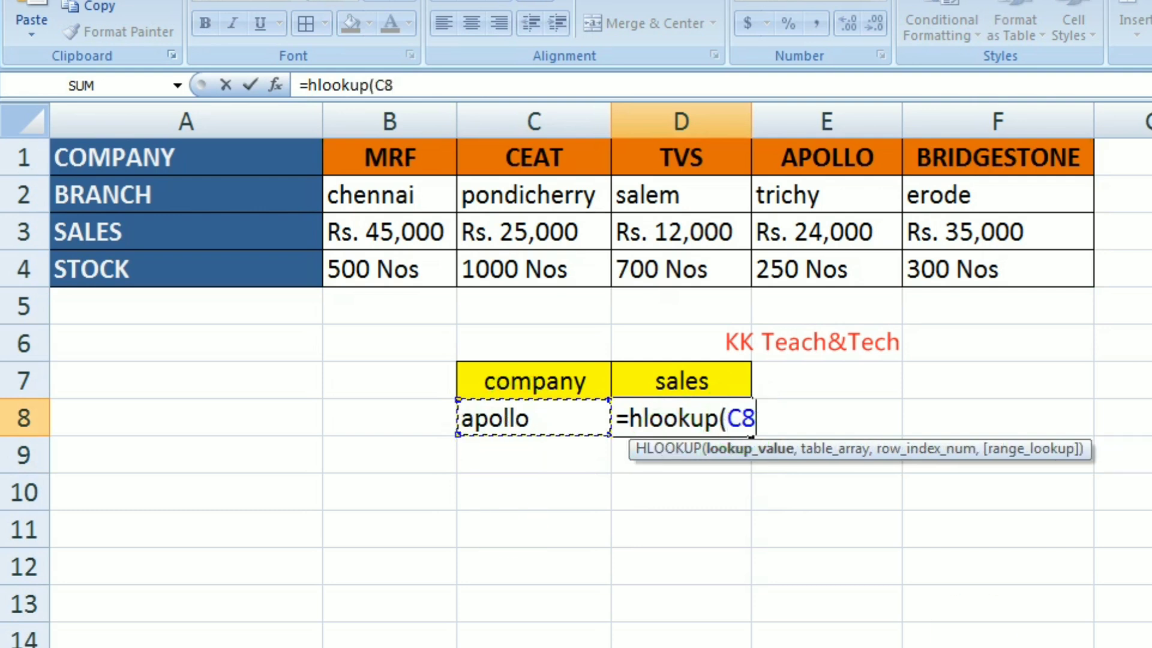
type(",")
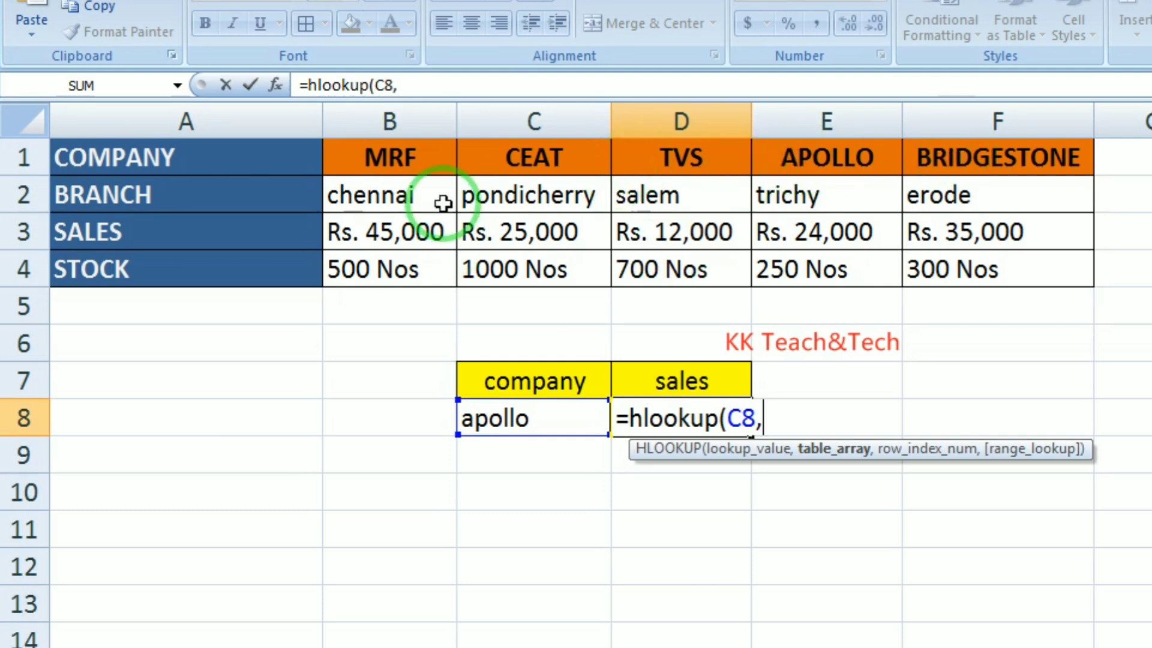
mouse_move(380, 154)
left_mouse_down()
mouse_move(1091, 210)
mouse_move(1086, 287)
left_mouse_up()
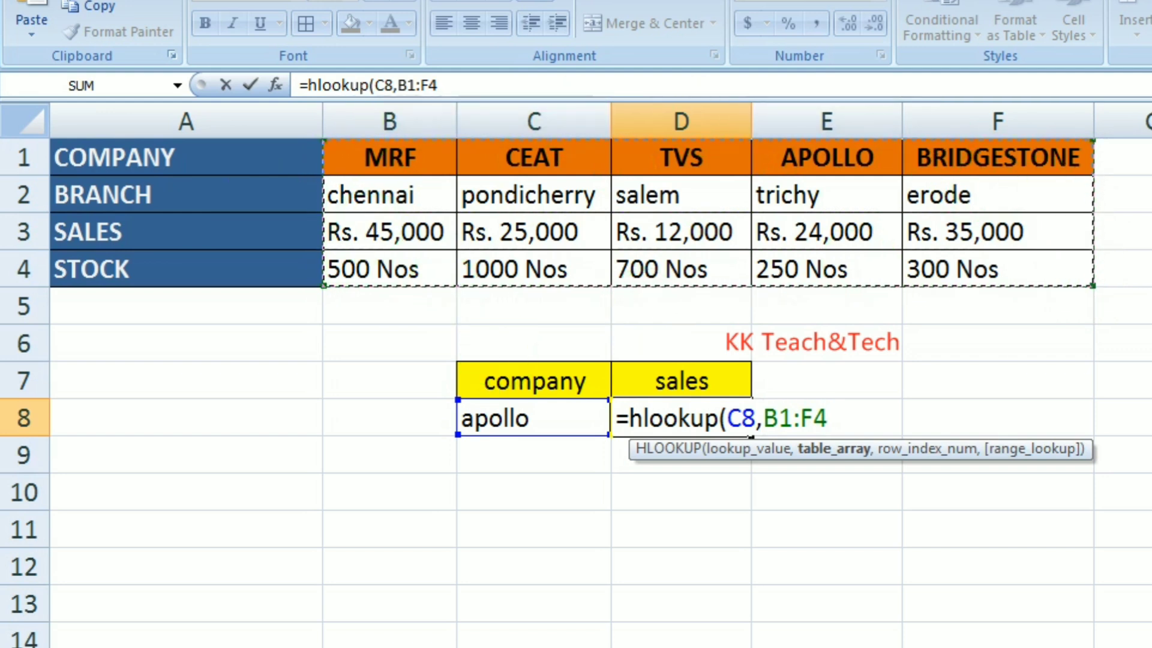
type(",2")
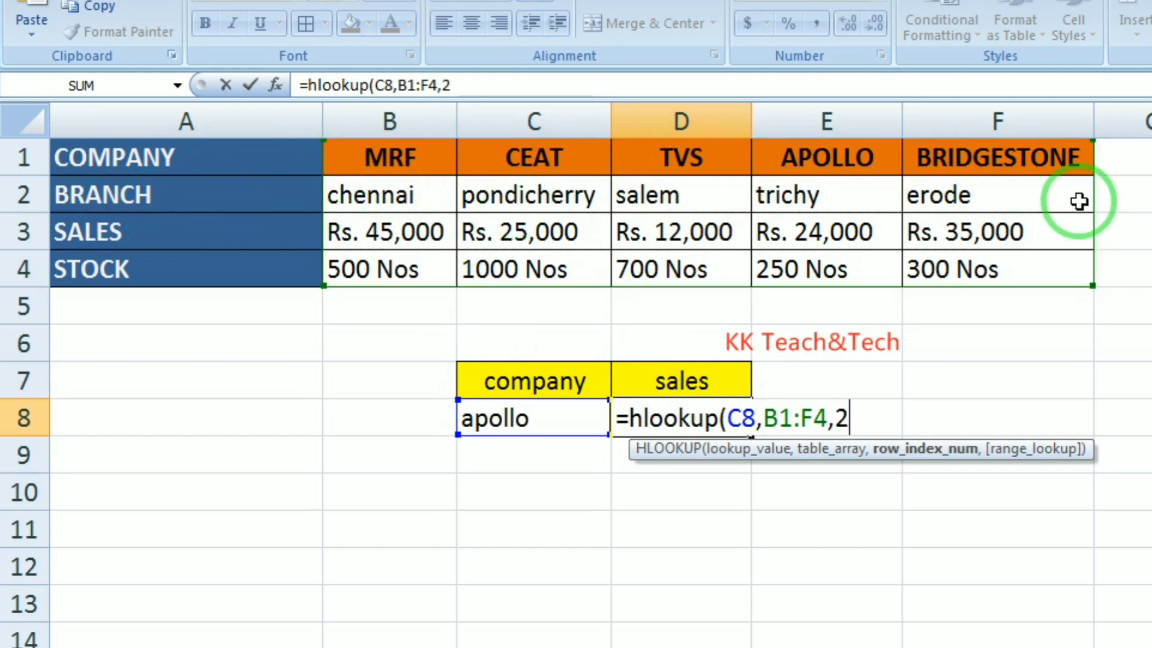
type(",")
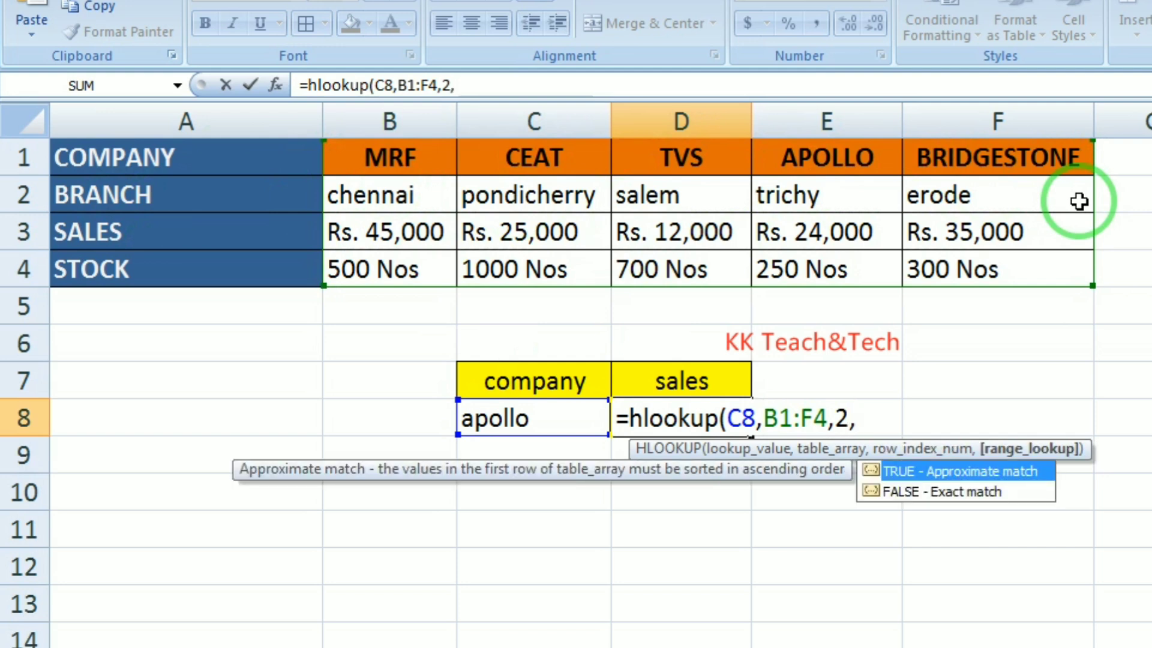
type("0)")
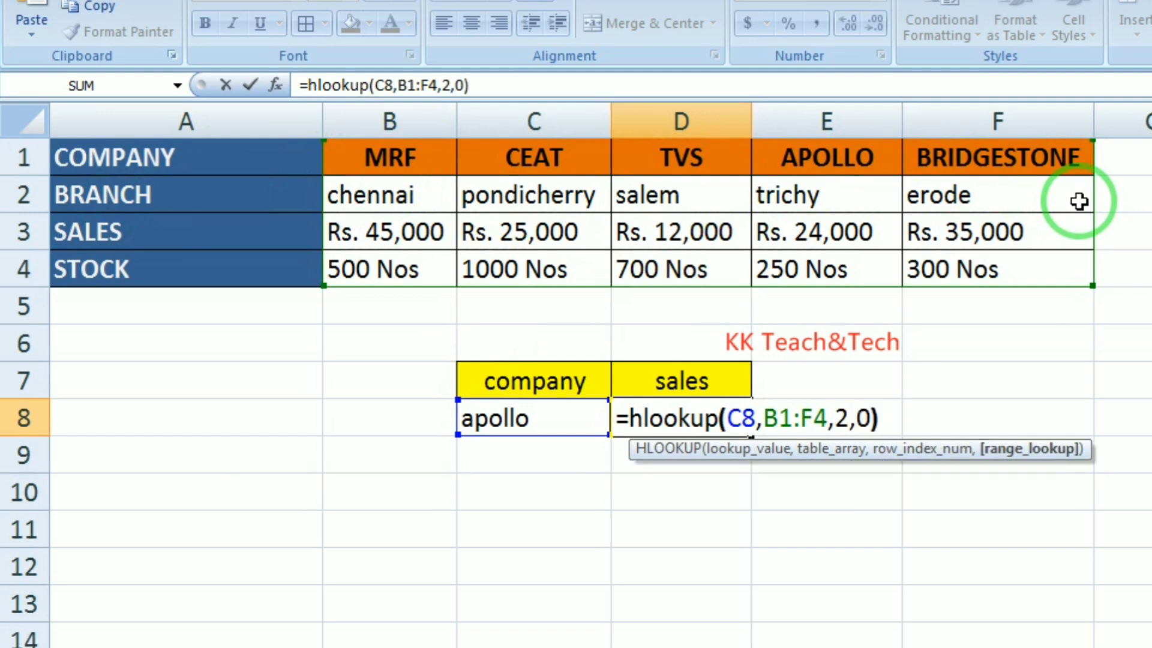
key("Return")
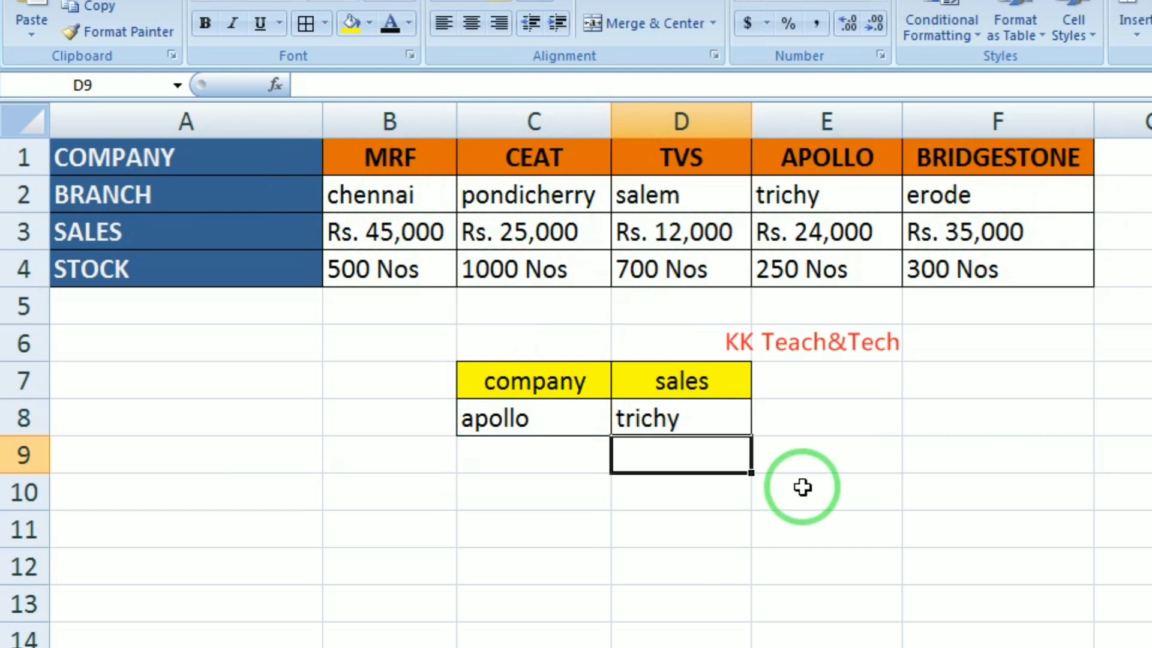
Replace apollo with mrf in C8 so the branch lookup in D8 returns chennai.
left_click(514, 419)
double_click(558, 410)
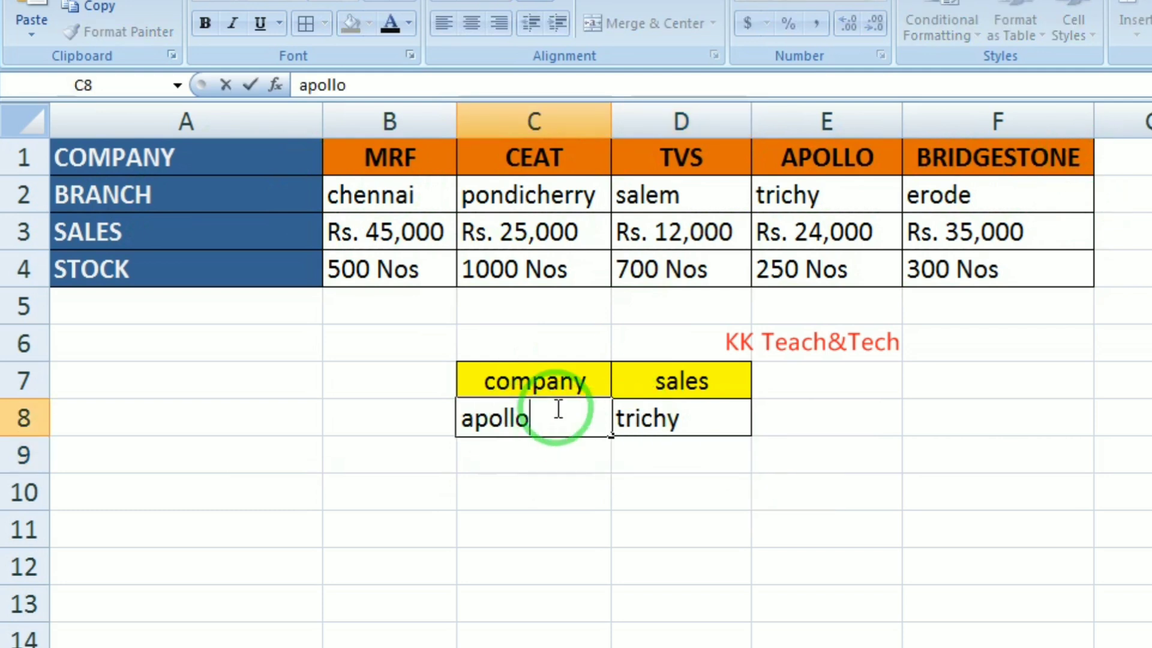
key("BackSpace")
key("BackSpace")
key("BackSpace")
key("BackSpace")
key("BackSpace")
type("m")
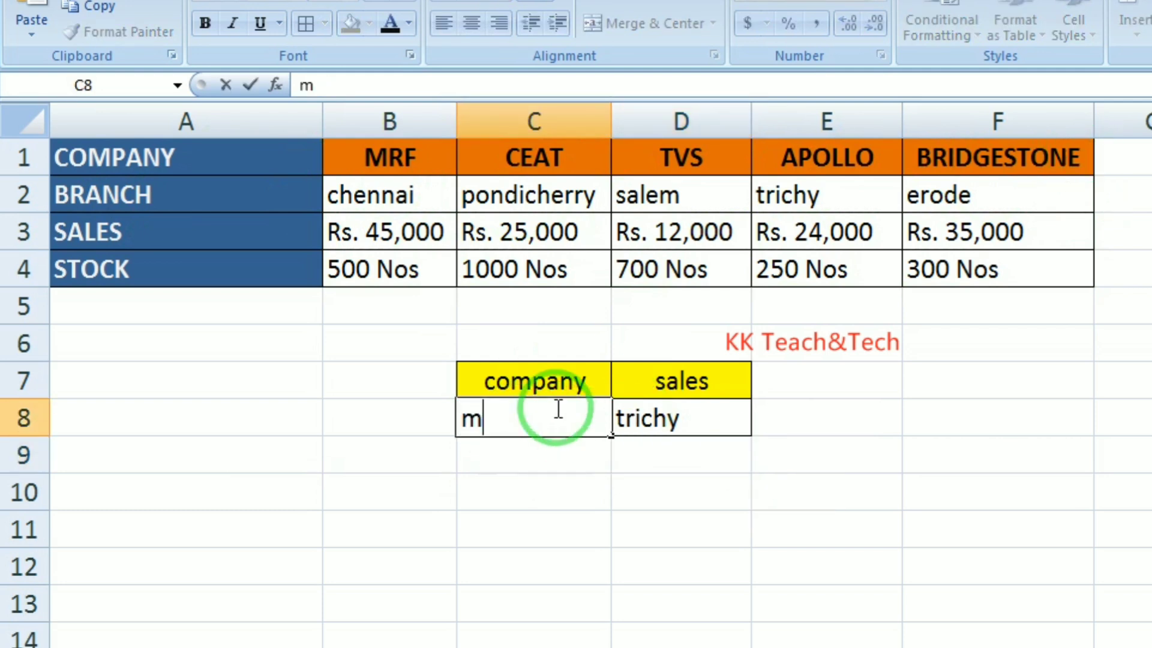
type("rf")
key("Return")
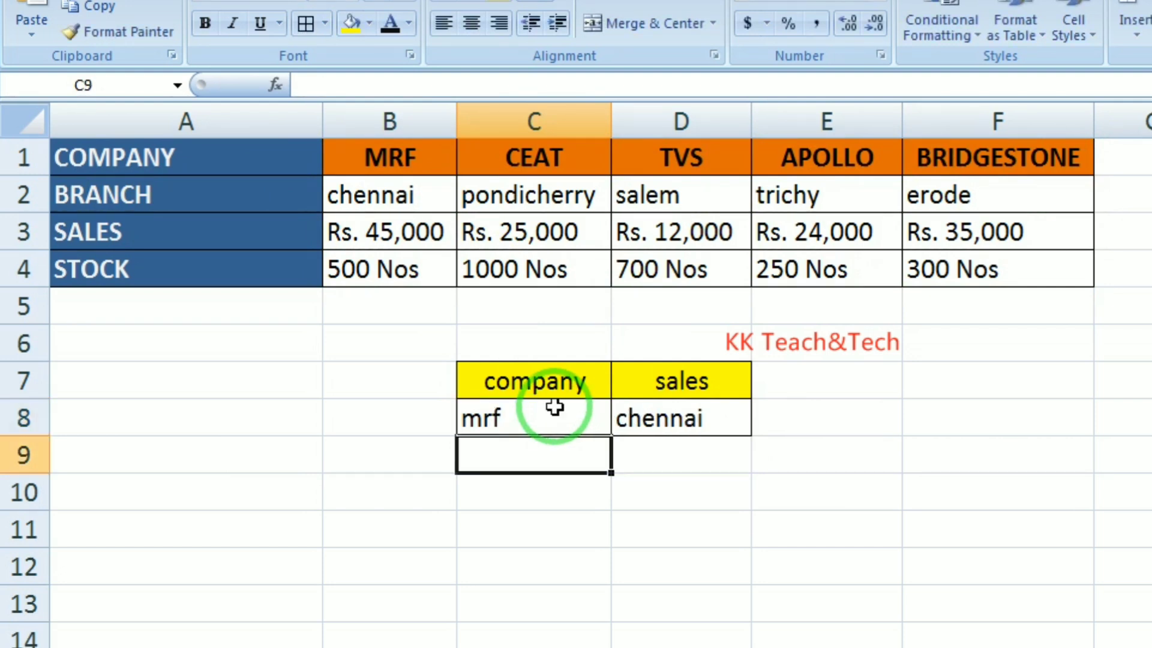